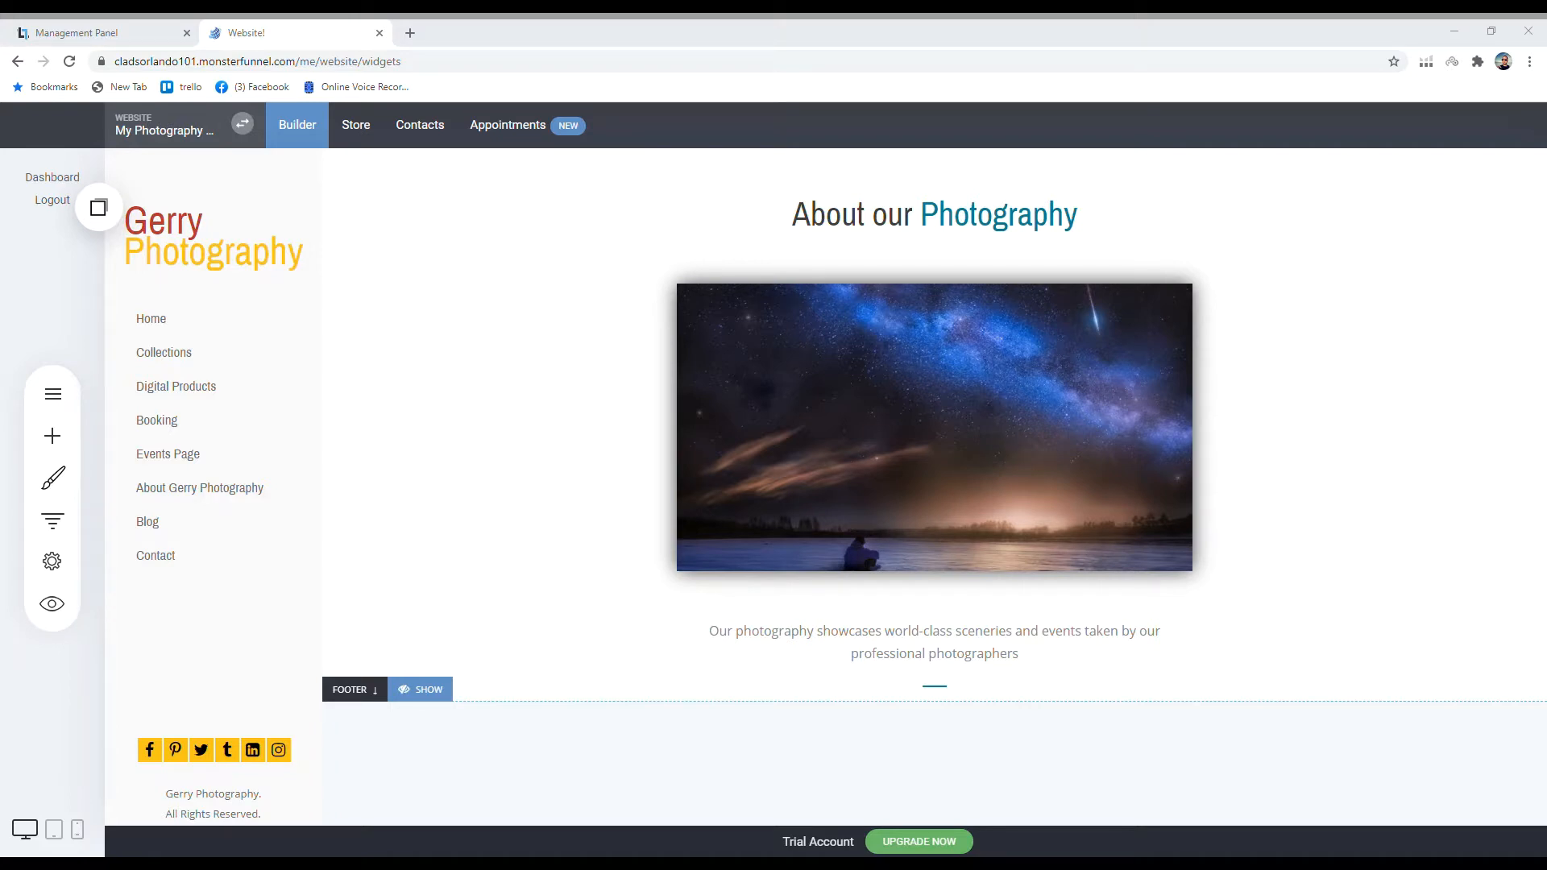
# Step: Examine the heading, photo and text widgets that make up the About our Photography block
pyautogui.click(437, 494)
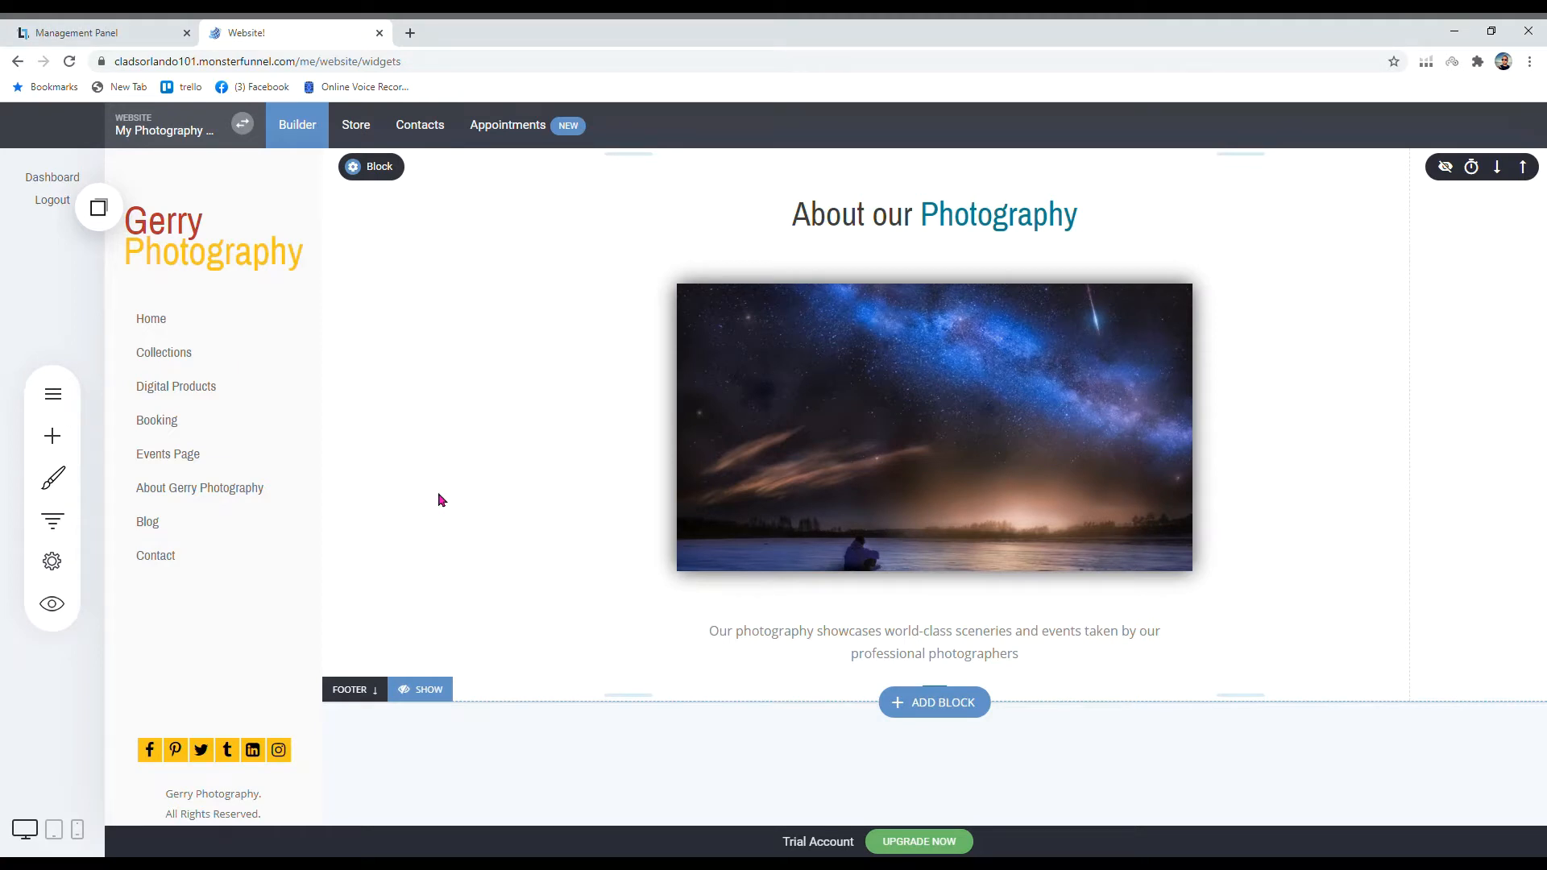
pyautogui.click(890, 213)
pyautogui.click(1070, 442)
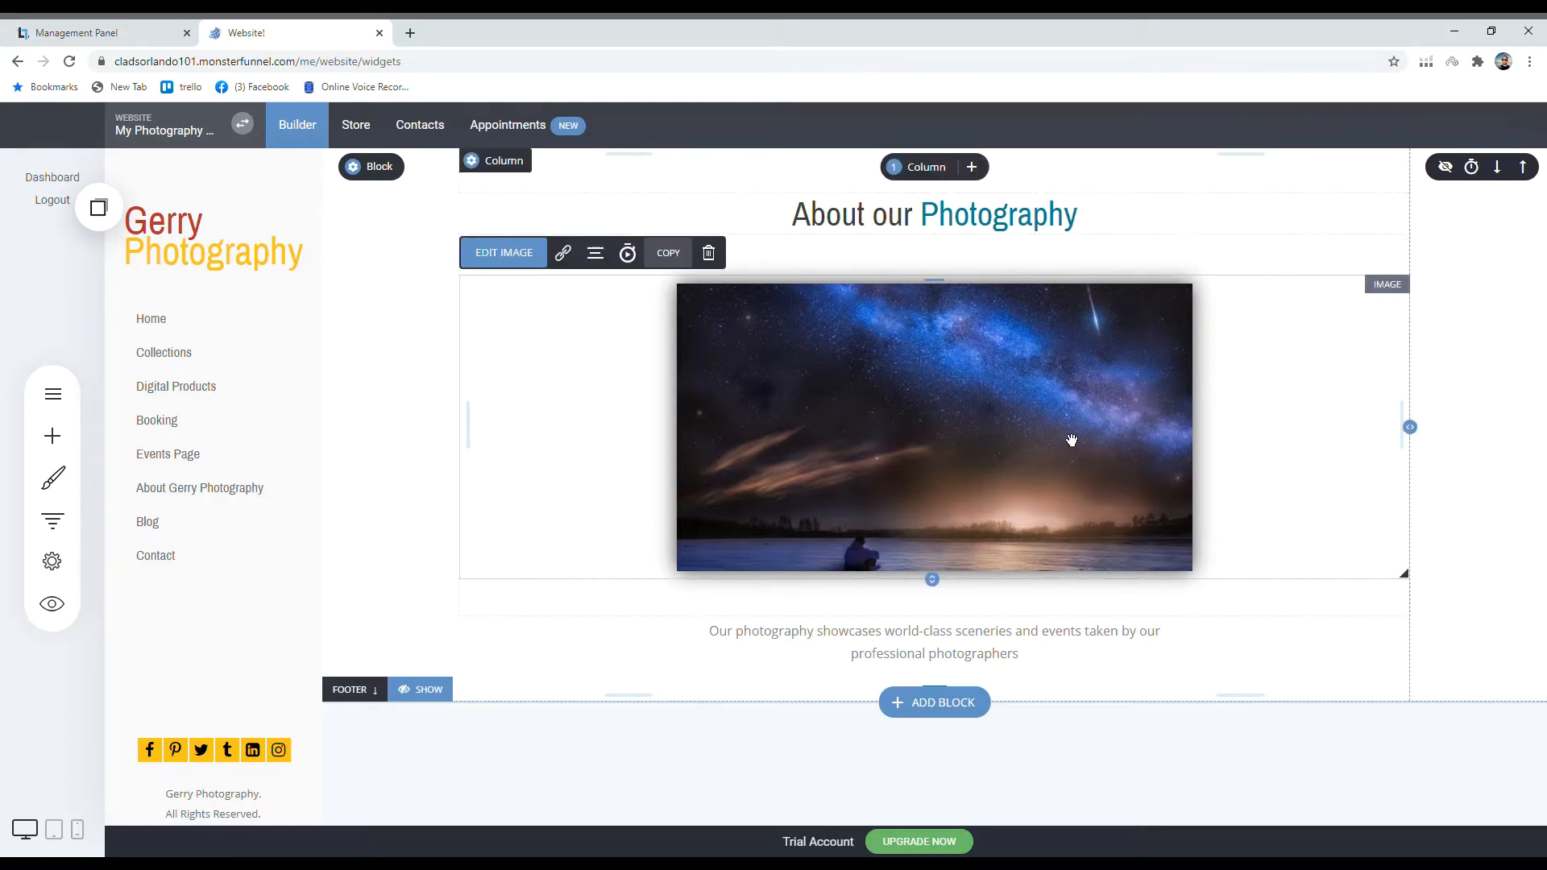
pyautogui.click(1000, 662)
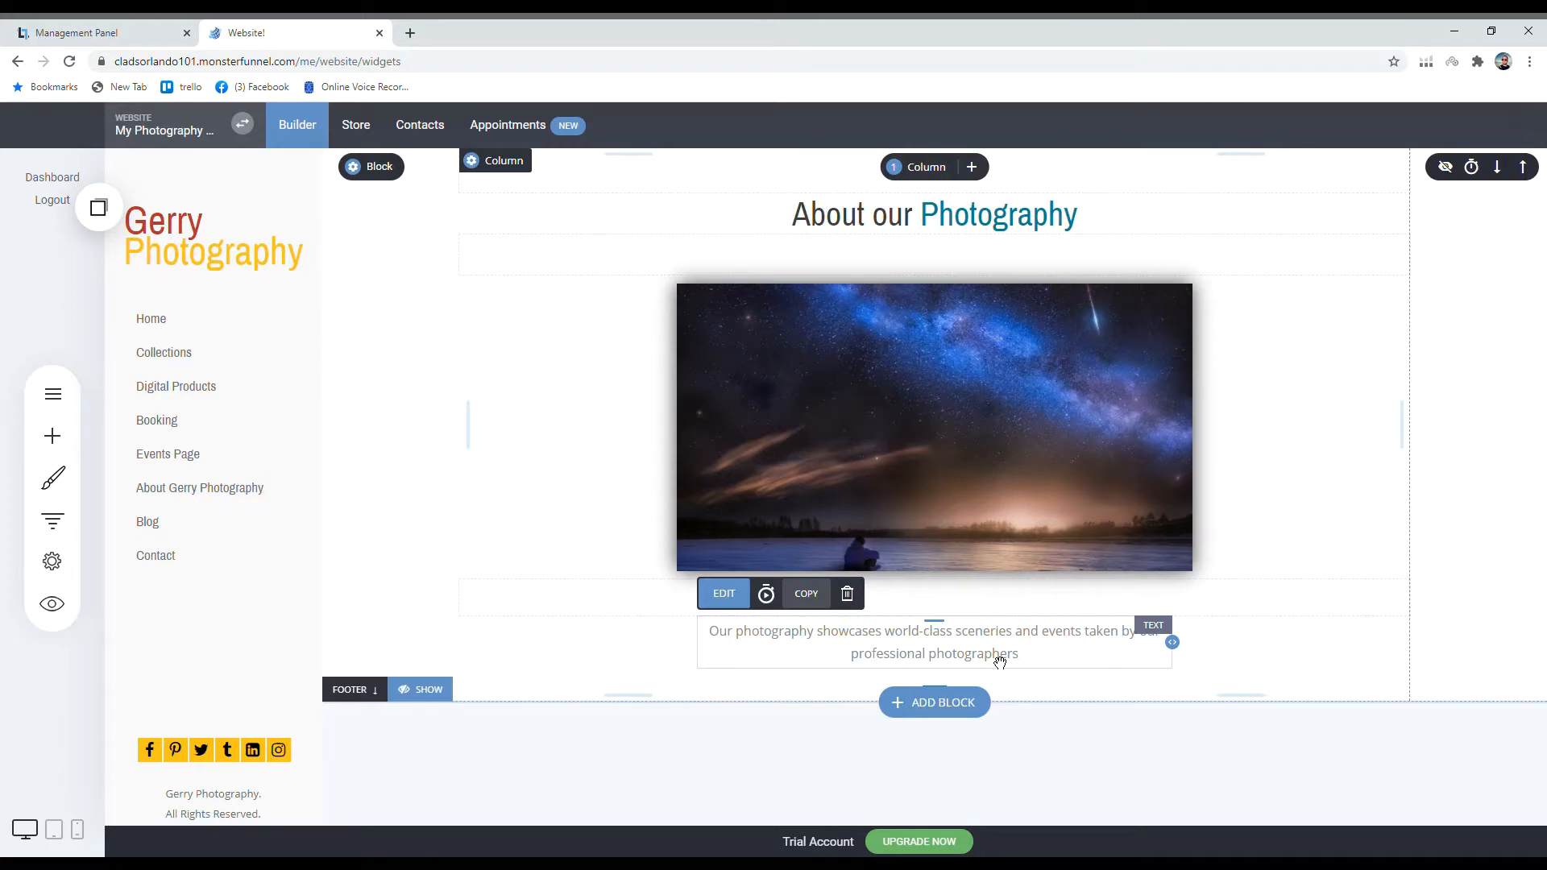
# Step: Browse the ready-made Hero block templates and close the gallery without adding one
pyautogui.click(953, 710)
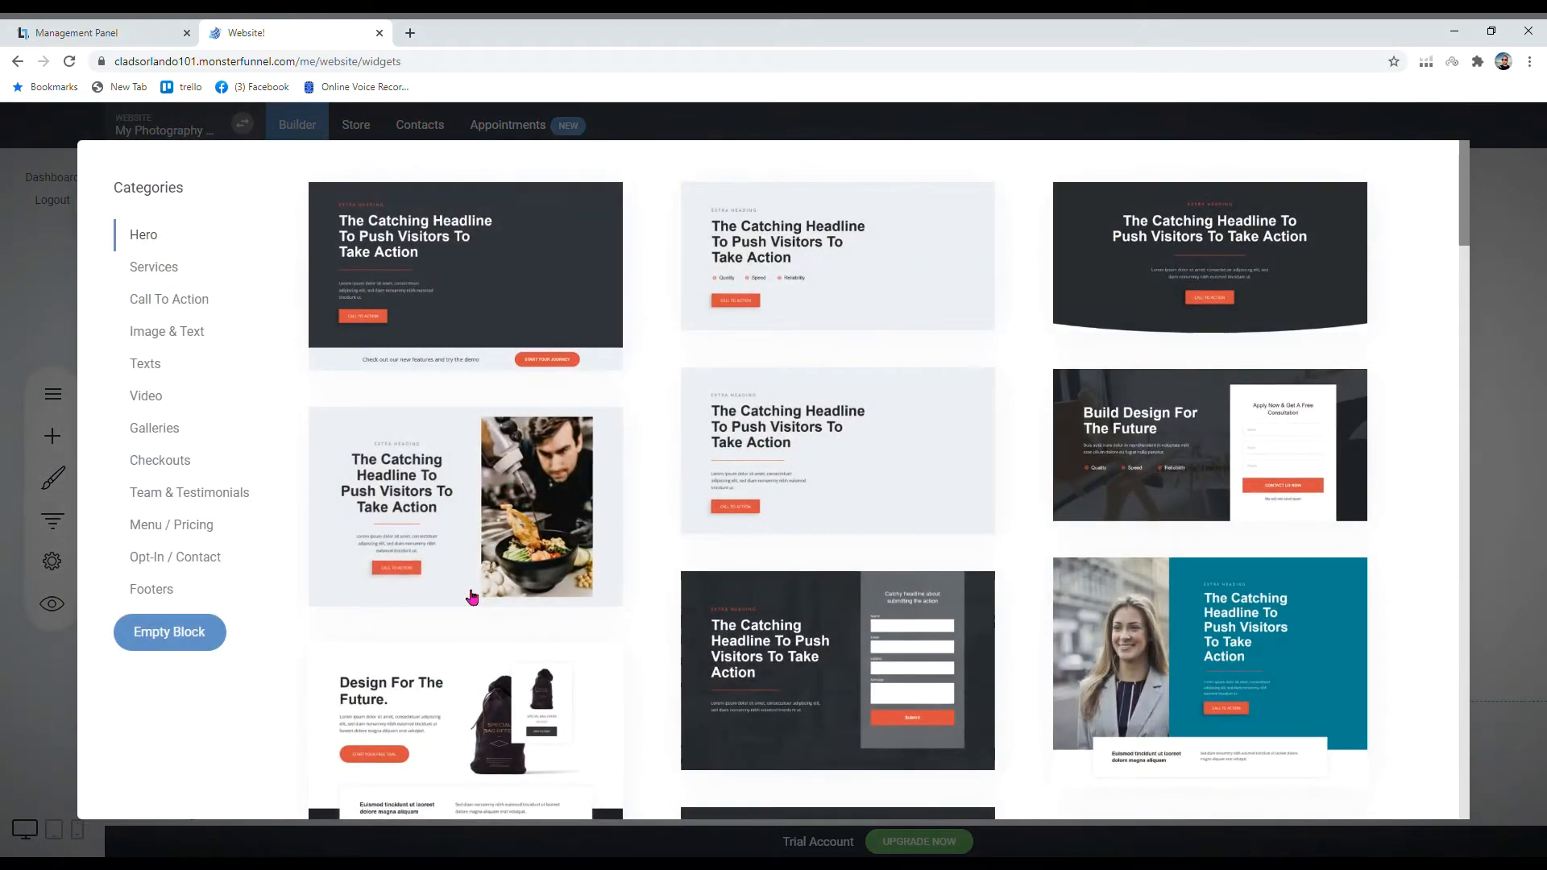
pyautogui.scroll(-15, 1002, 555)
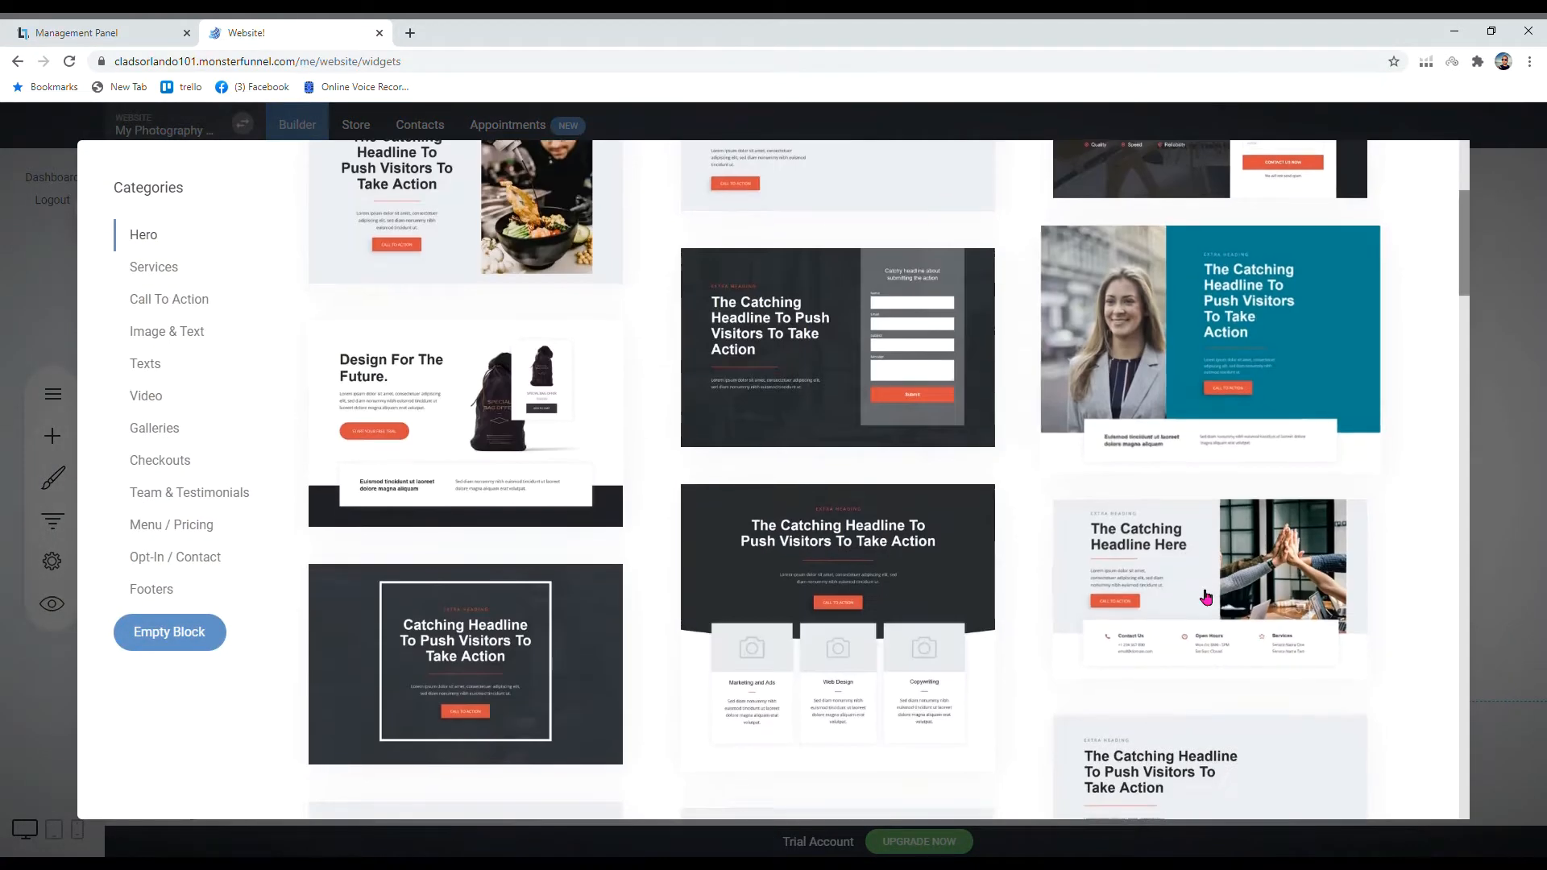
pyautogui.scroll(-4, 1206, 597)
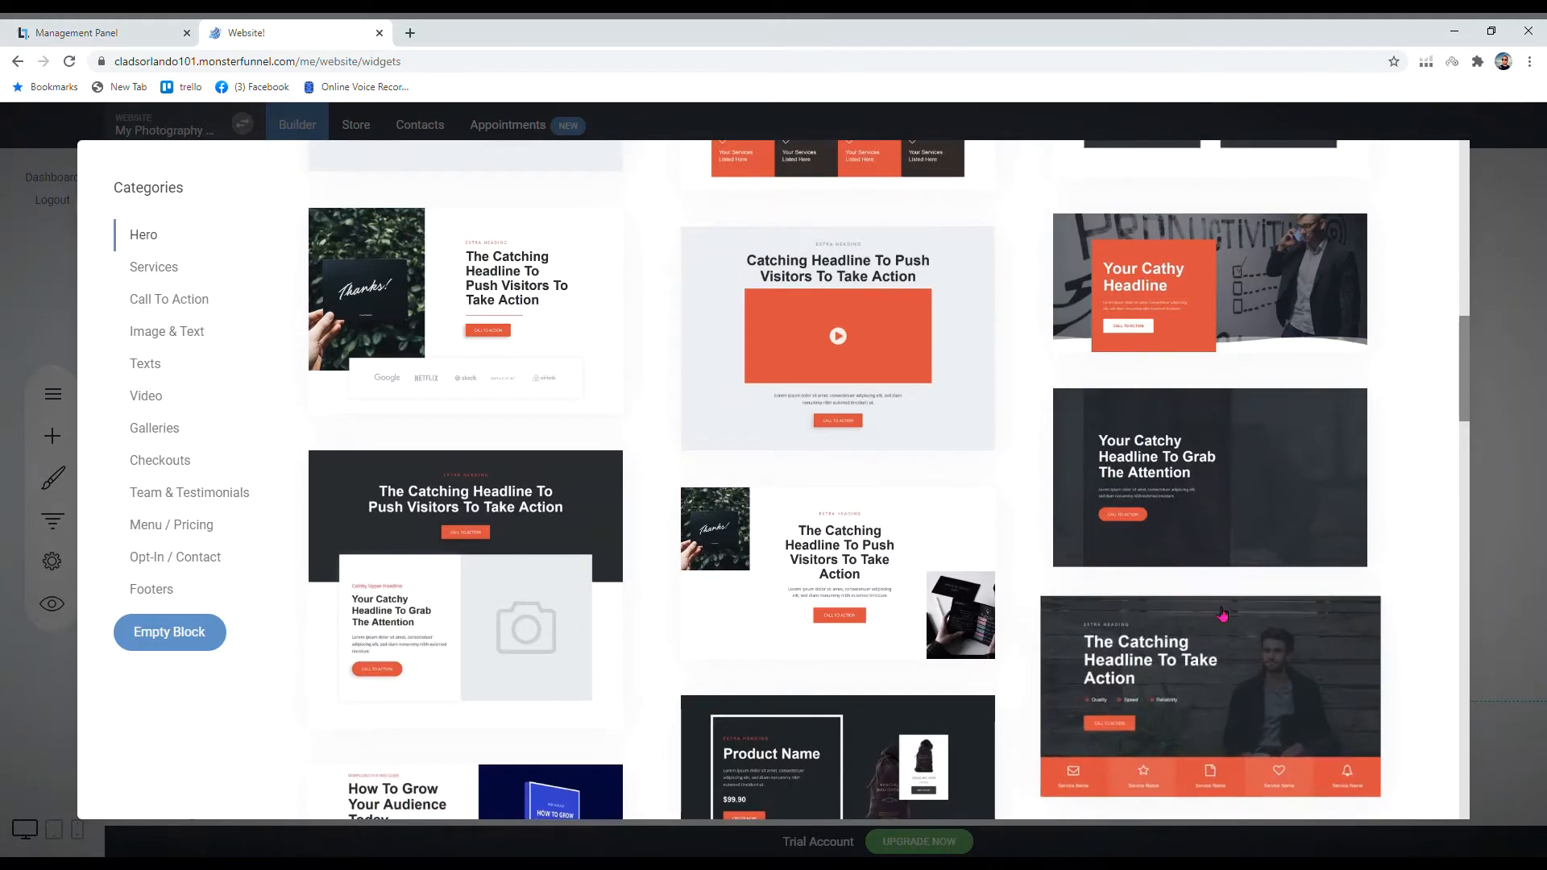
pyautogui.scroll(-3, 1207, 597)
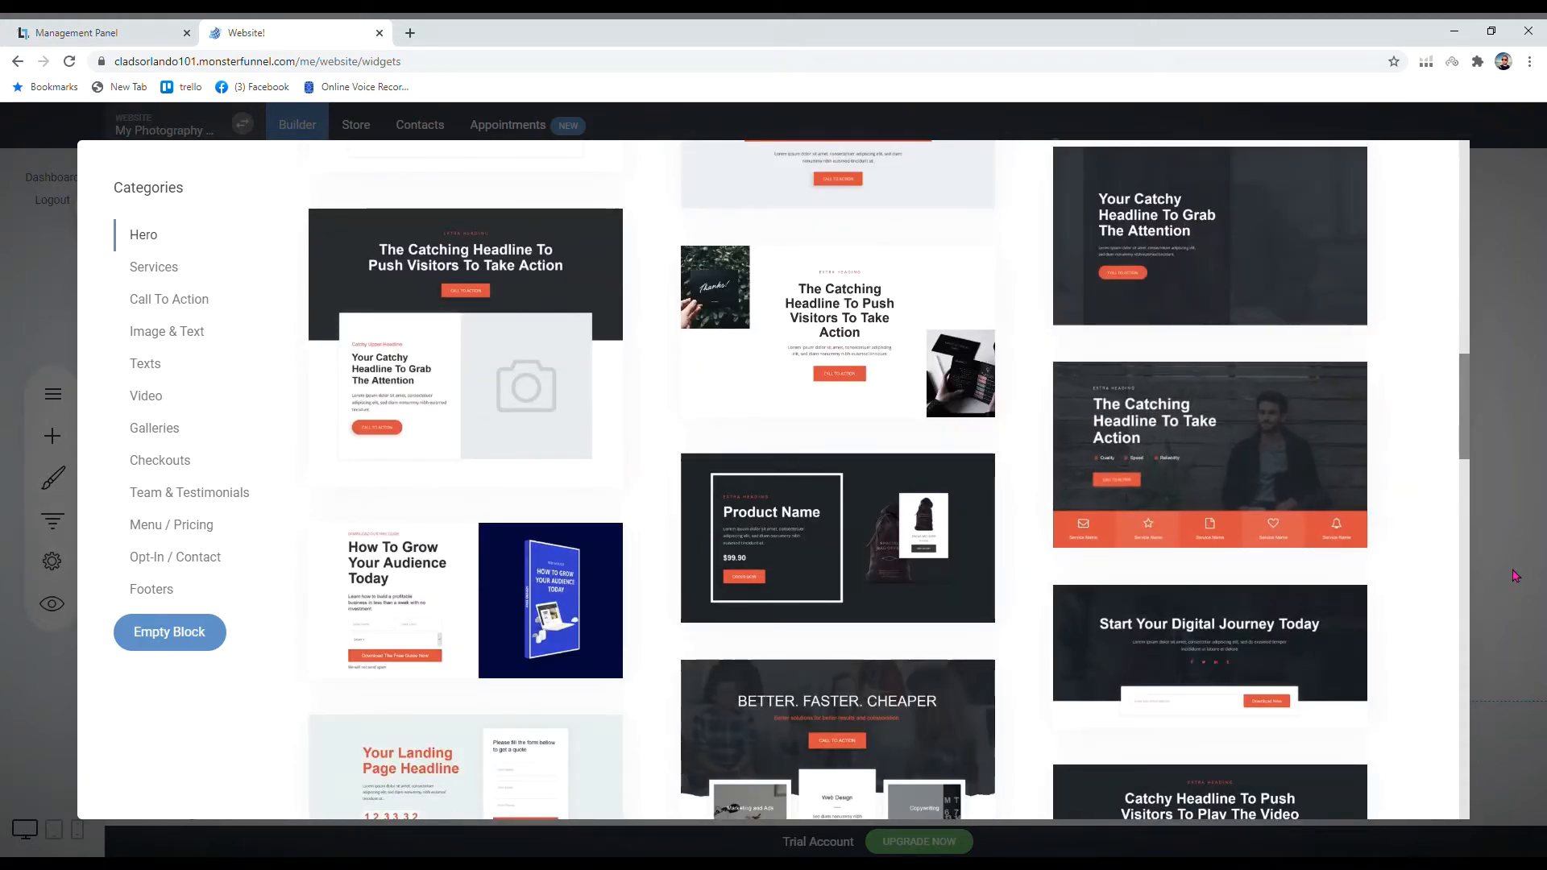
pyautogui.click(1483, 566)
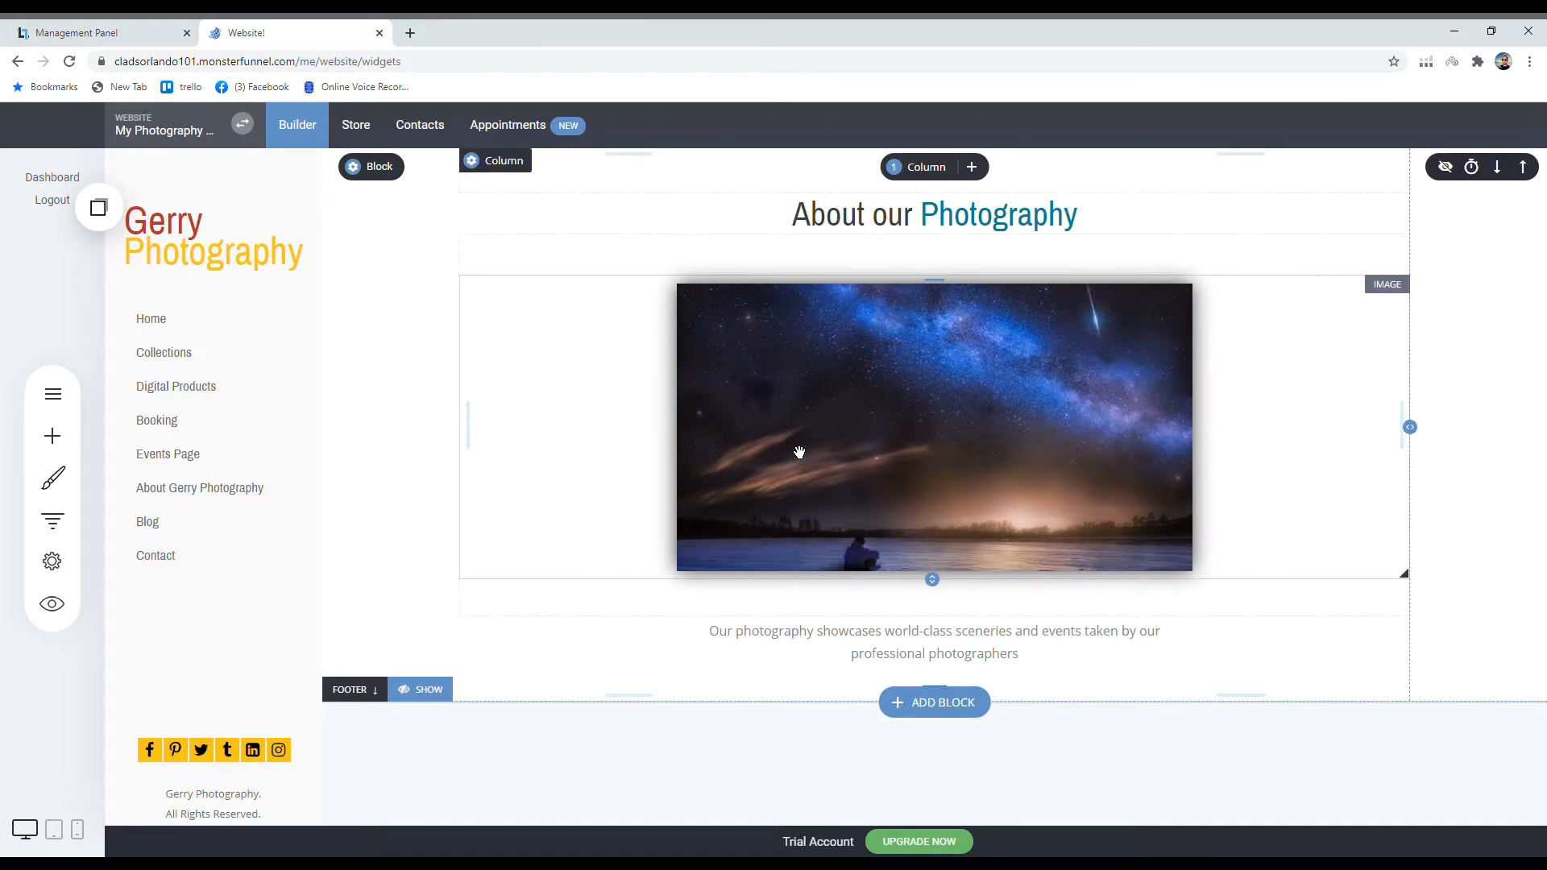
# Step: Try to move the night-sky photo sideways within the single-column block
pyautogui.moveTo(799, 452); pyautogui.dragTo(1357, 407)
pyautogui.moveTo(999, 438); pyautogui.dragTo(628, 436)
pyautogui.moveTo(746, 430); pyautogui.dragTo(814, 394)
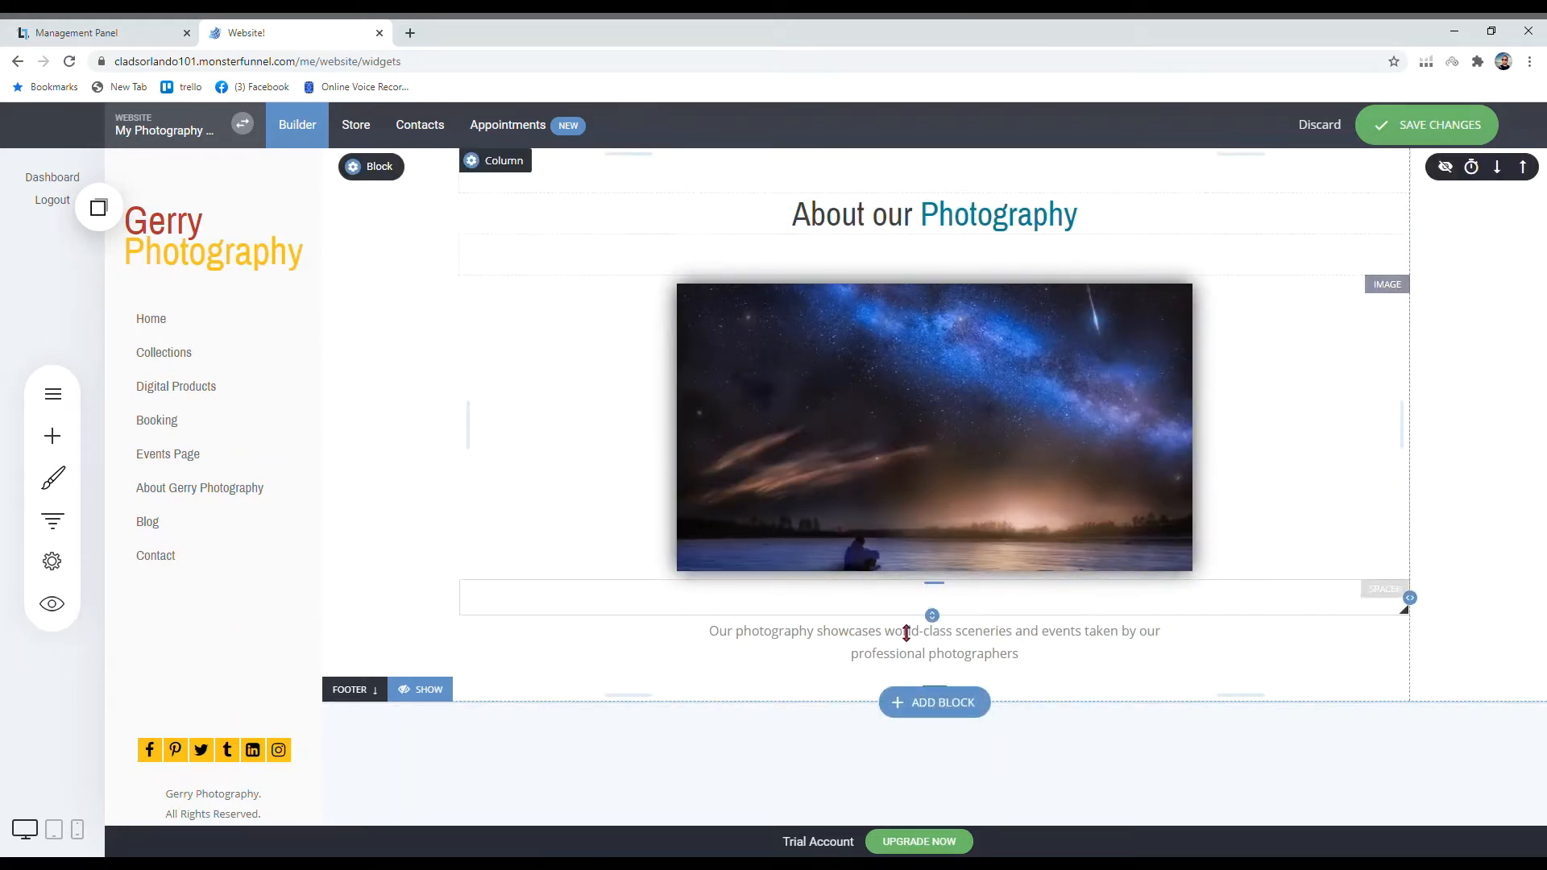
pyautogui.click(923, 704)
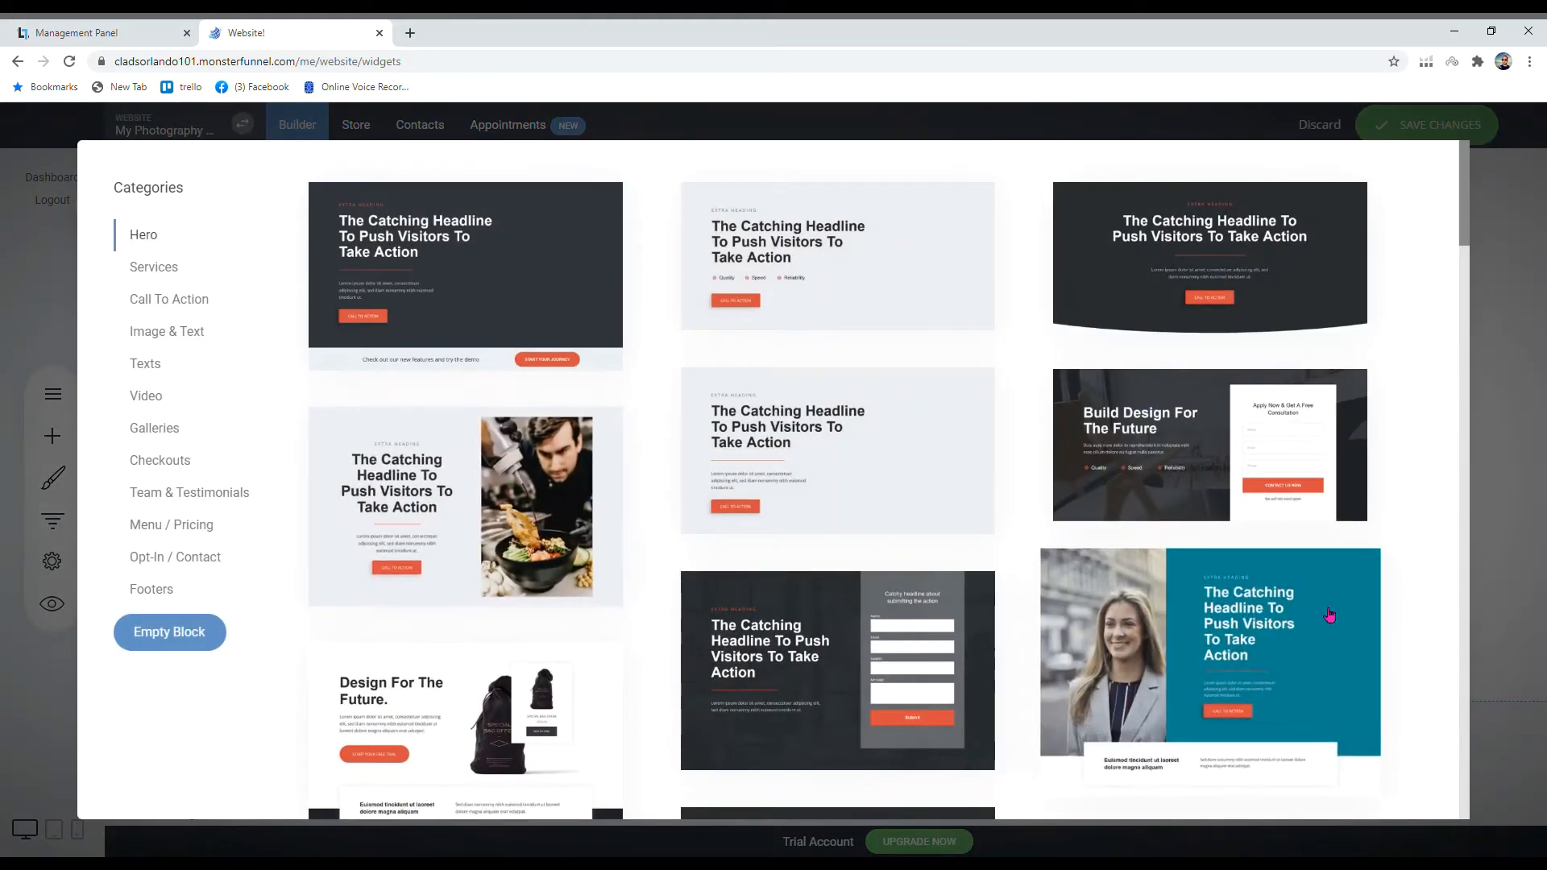
pyautogui.click(1519, 537)
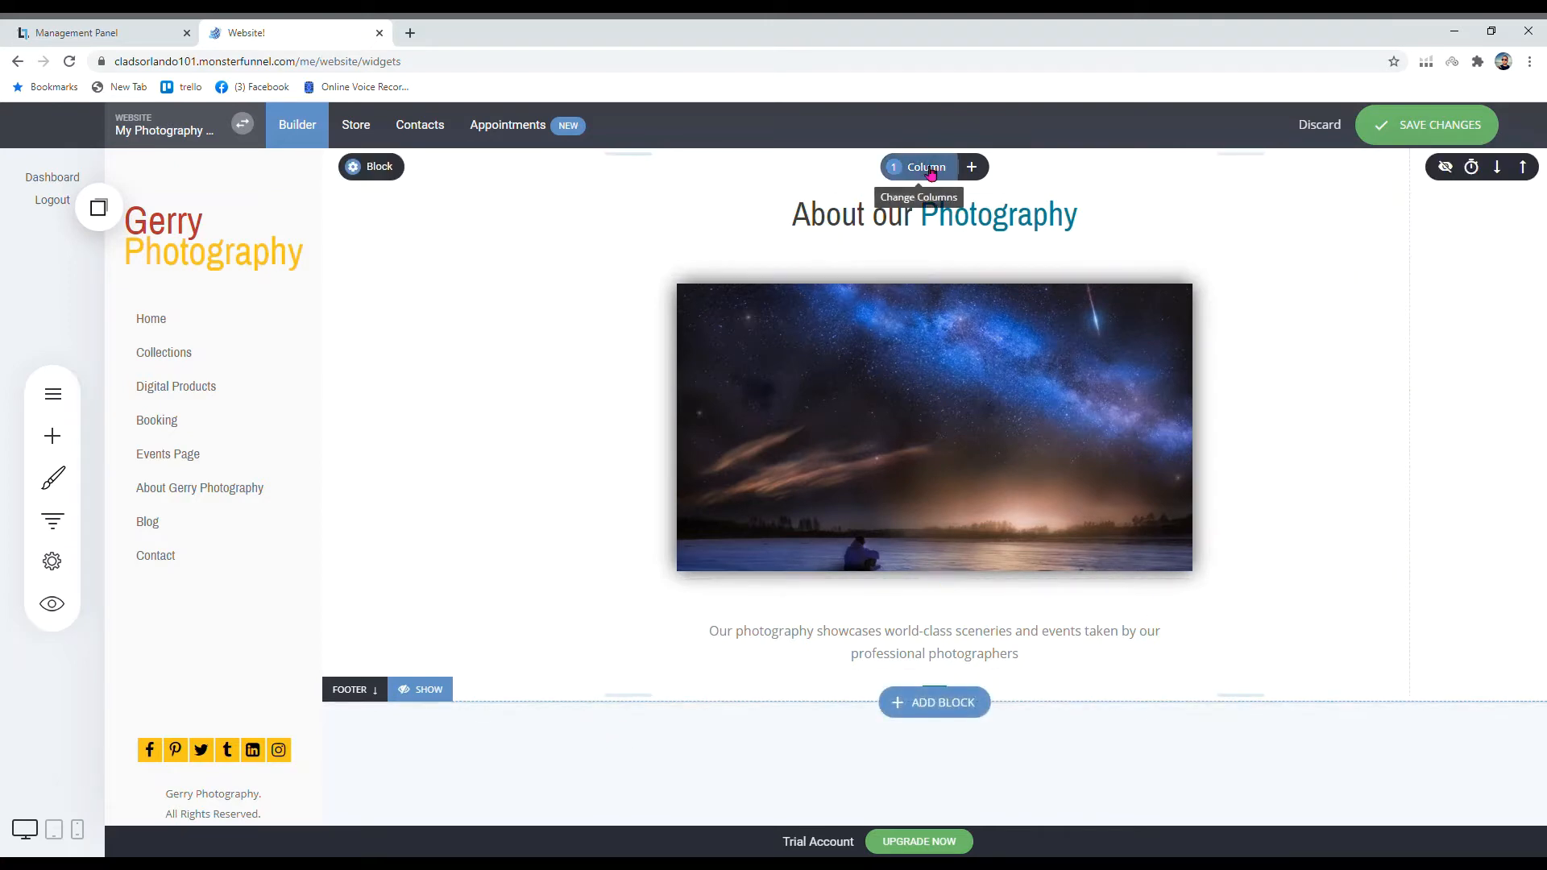
# Step: Split the About block into two columns and place the night-sky photo, enlarged, in the empty second column
pyautogui.click(931, 171)
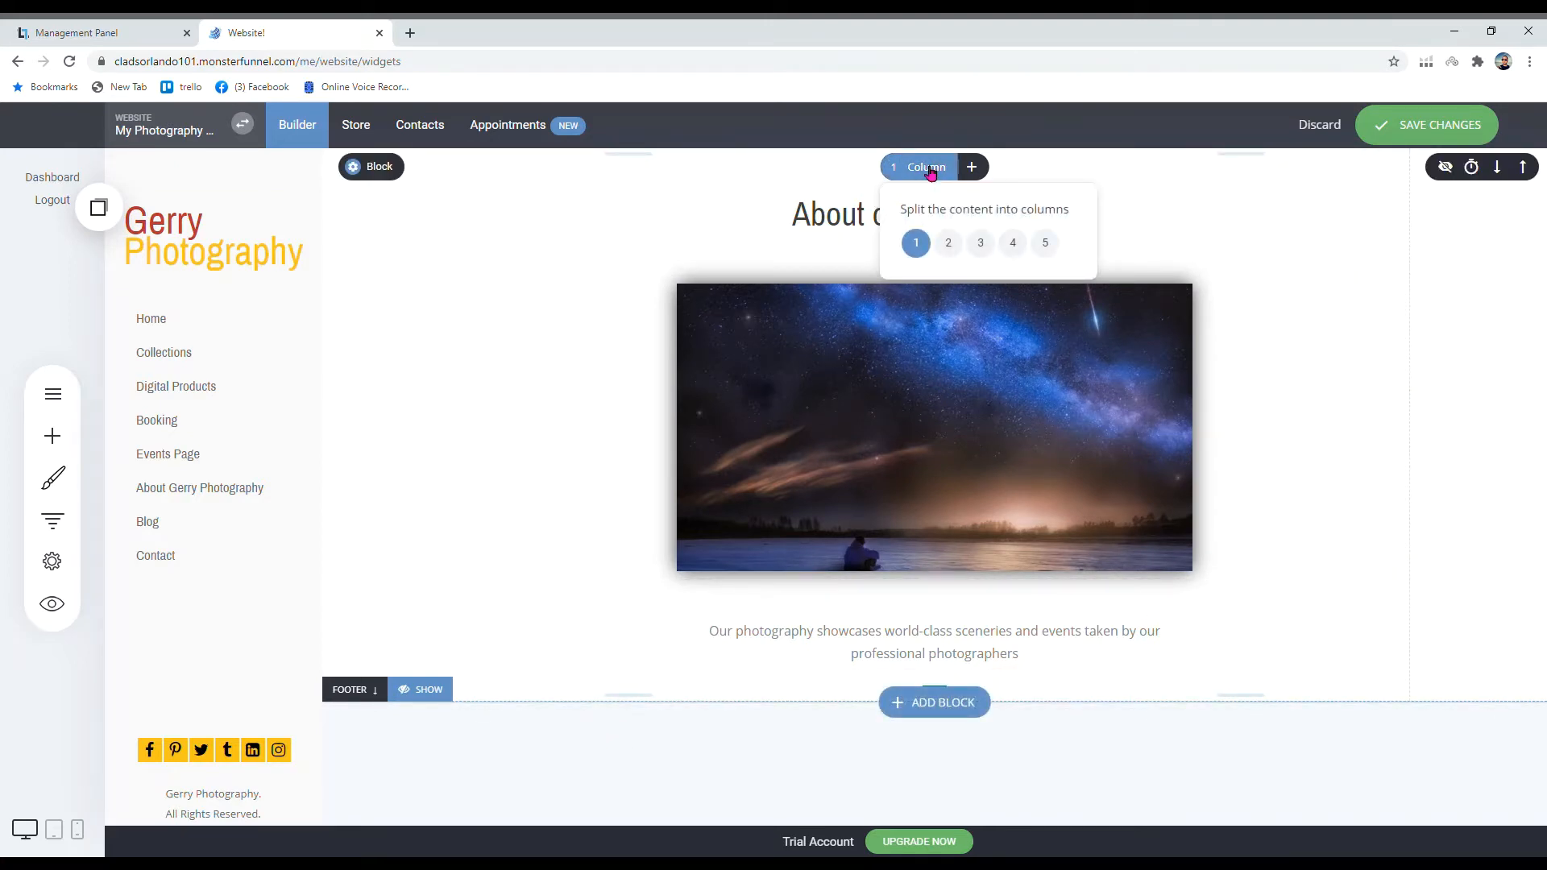
pyautogui.click(953, 242)
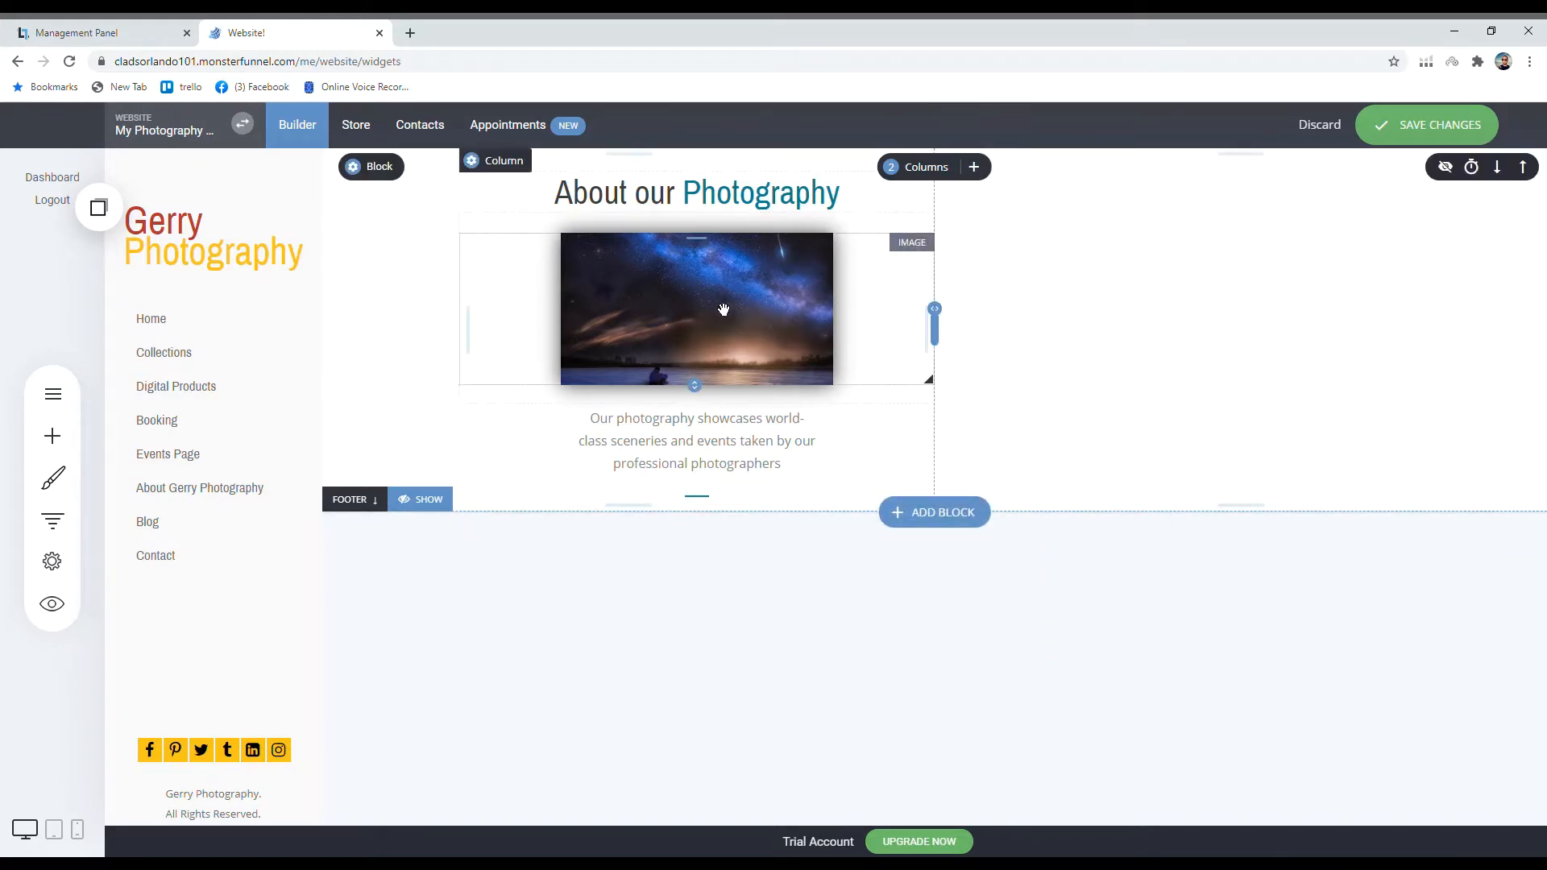
pyautogui.moveTo(711, 309); pyautogui.dragTo(1194, 274)
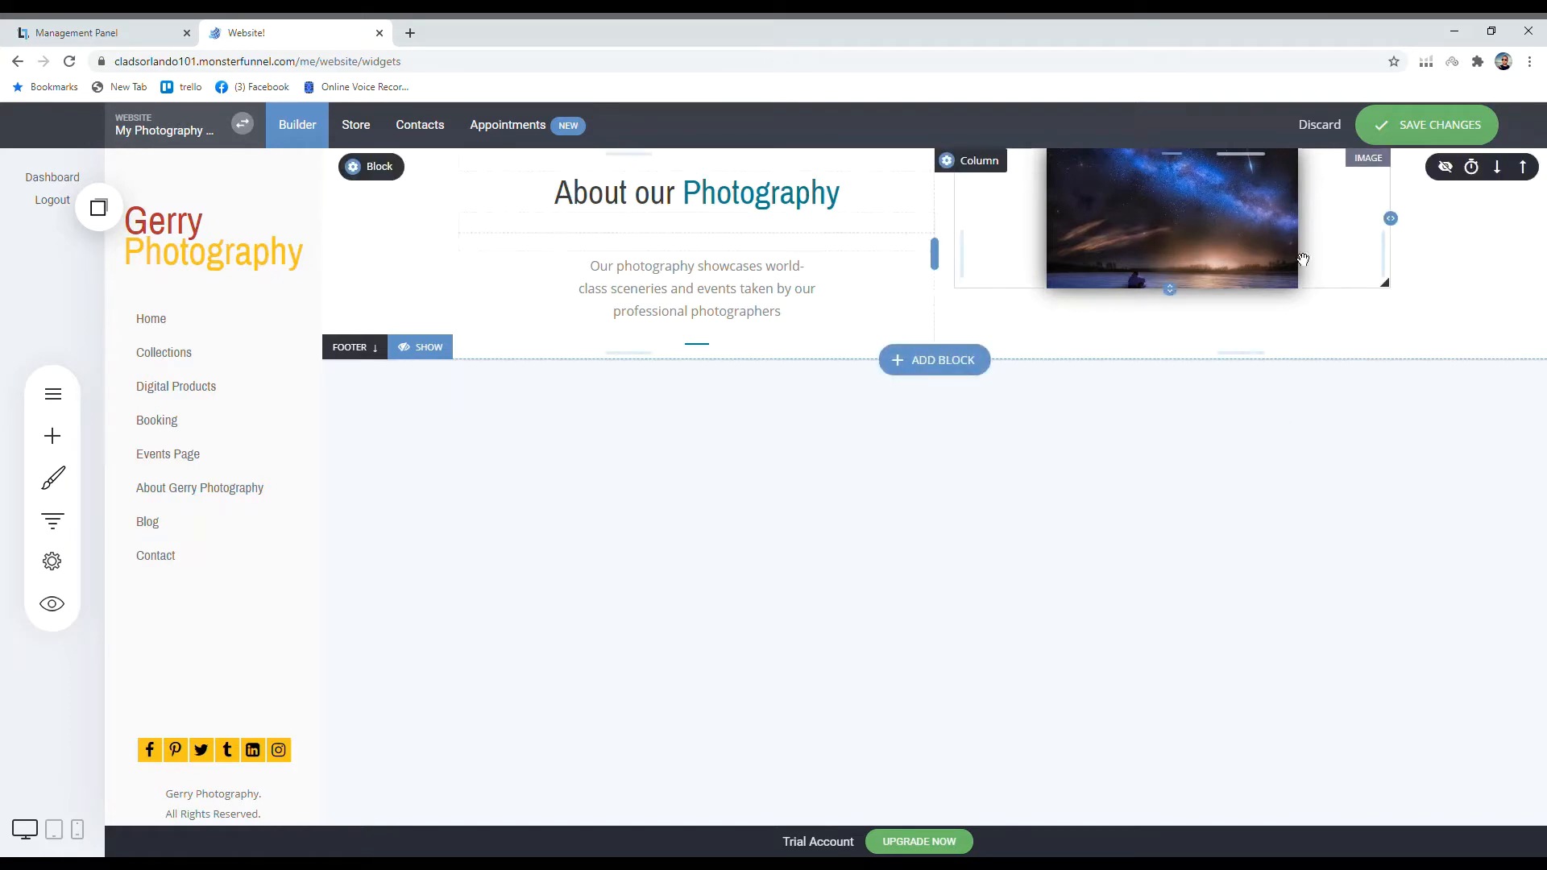
pyautogui.moveTo(1386, 288); pyautogui.dragTo(1473, 482)
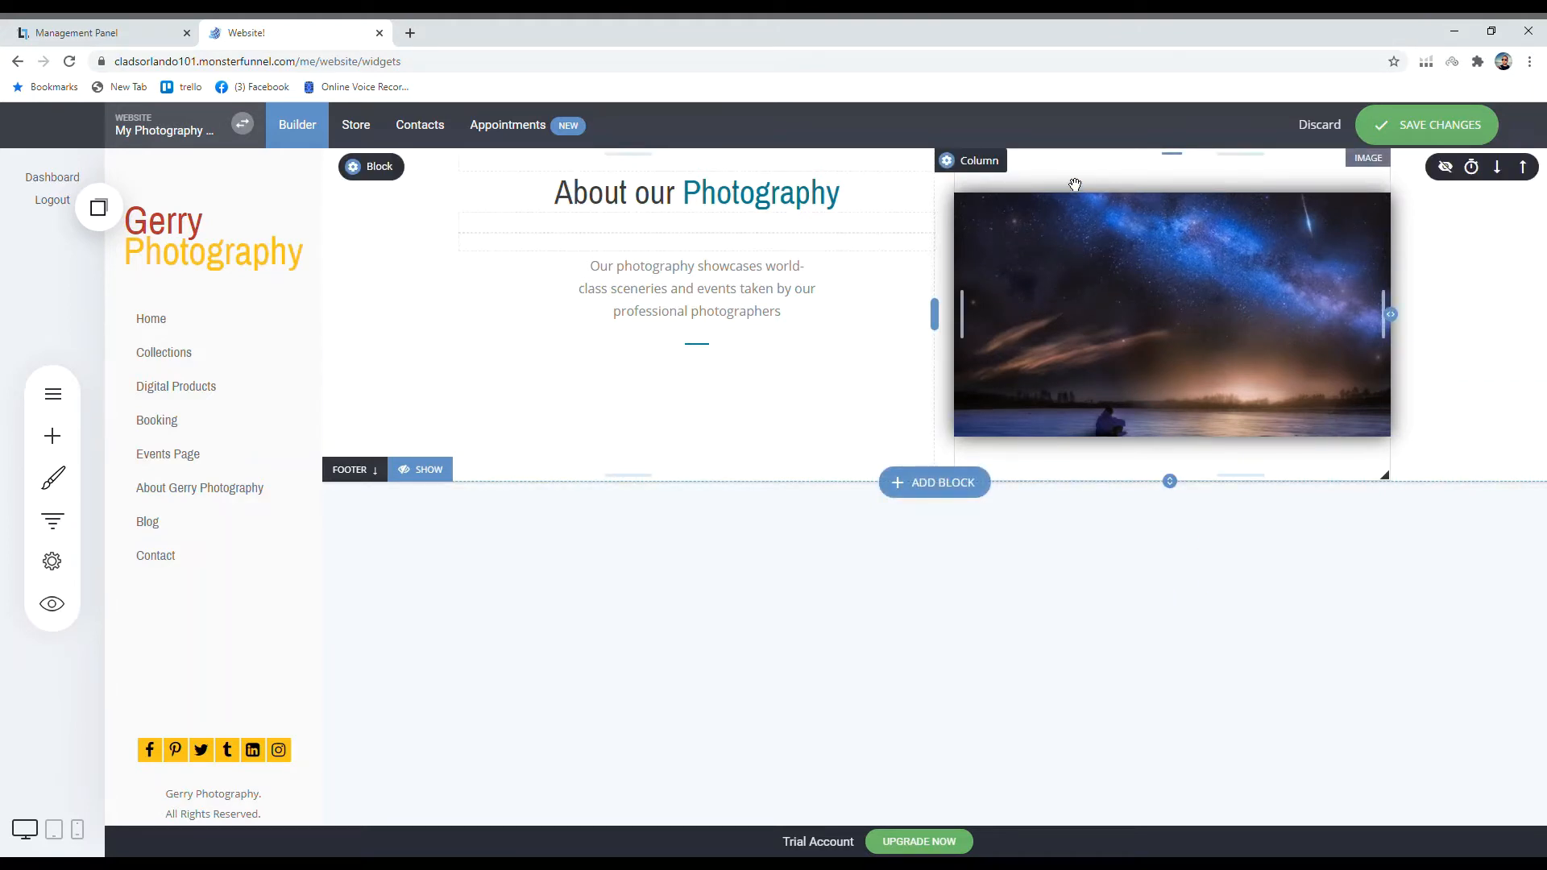
# Step: Delete the night-sky photo widget from the second column and confirm the deletion
pyautogui.click(1125, 350)
pyautogui.click(1203, 167)
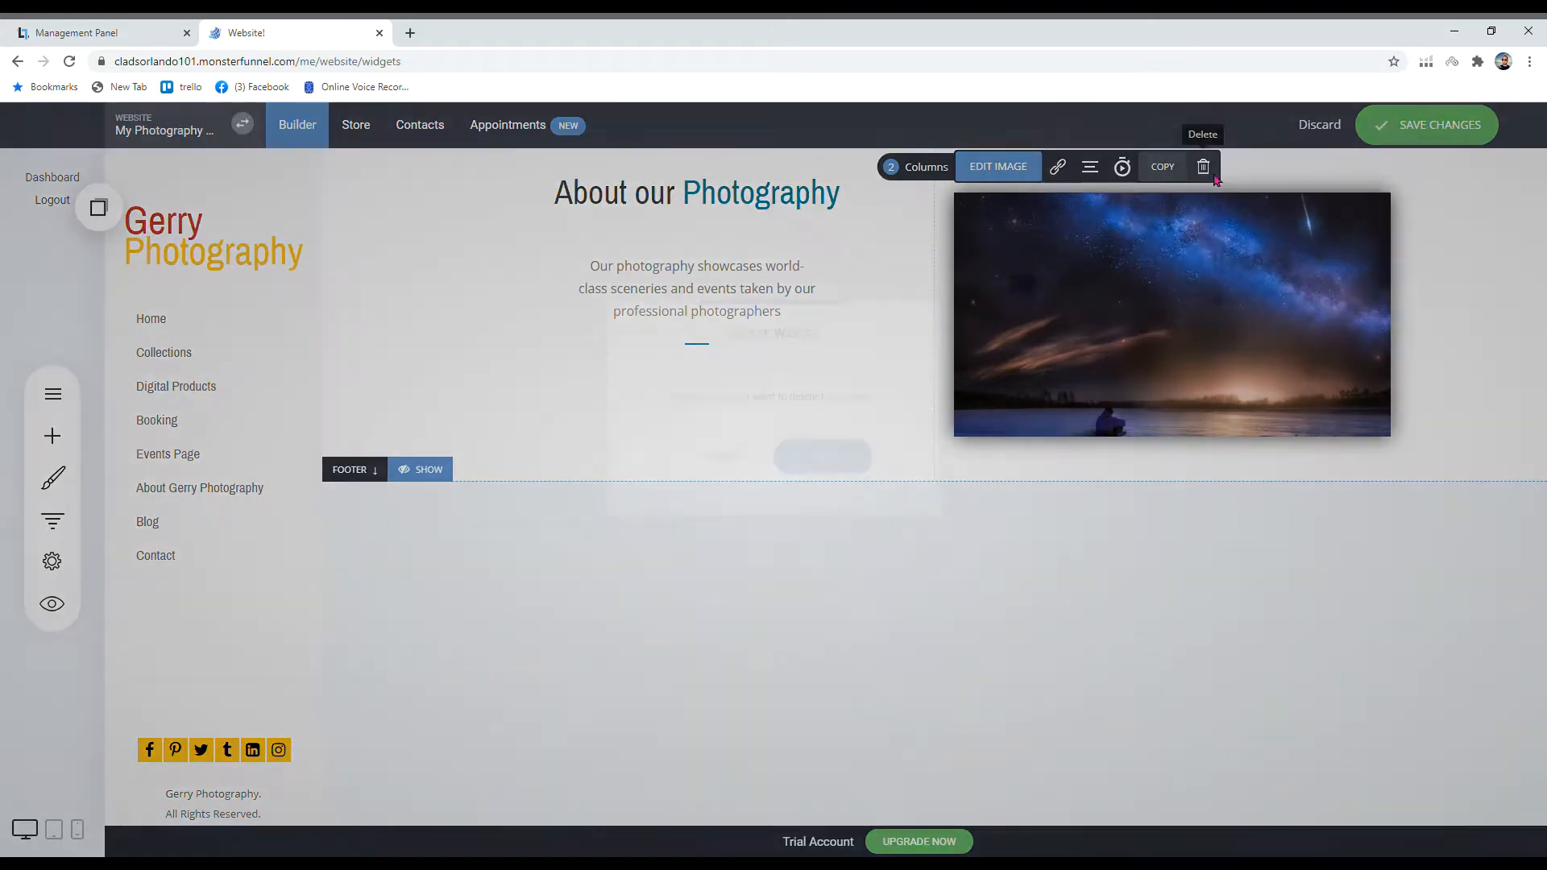
pyautogui.click(826, 457)
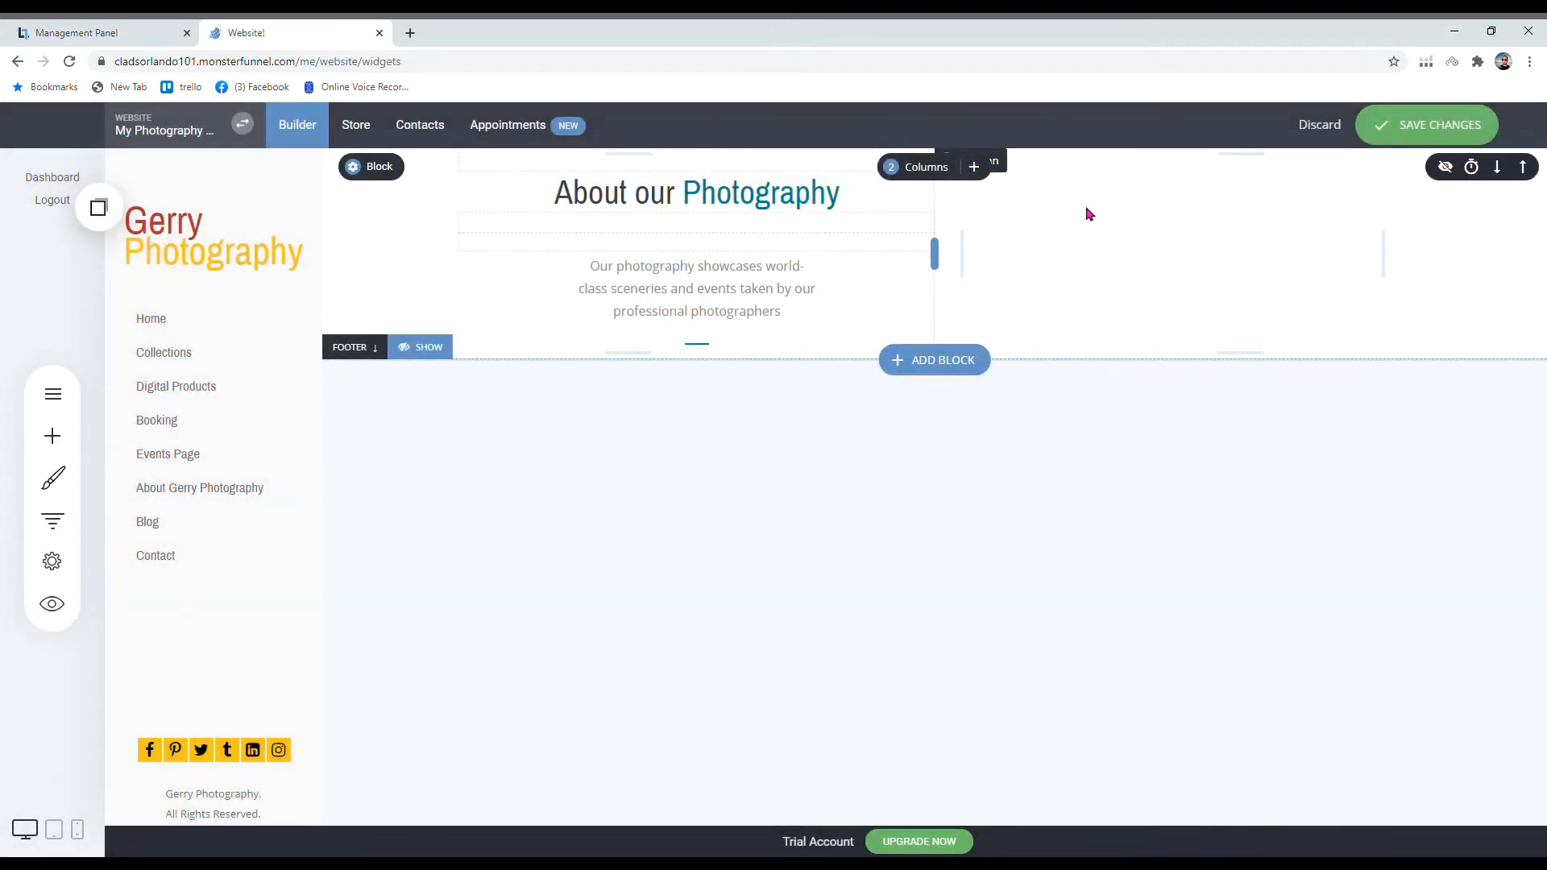
# Step: Set the night-sky picture from the images folder as the second column's background image
pyautogui.click(997, 168)
pyautogui.click(1073, 275)
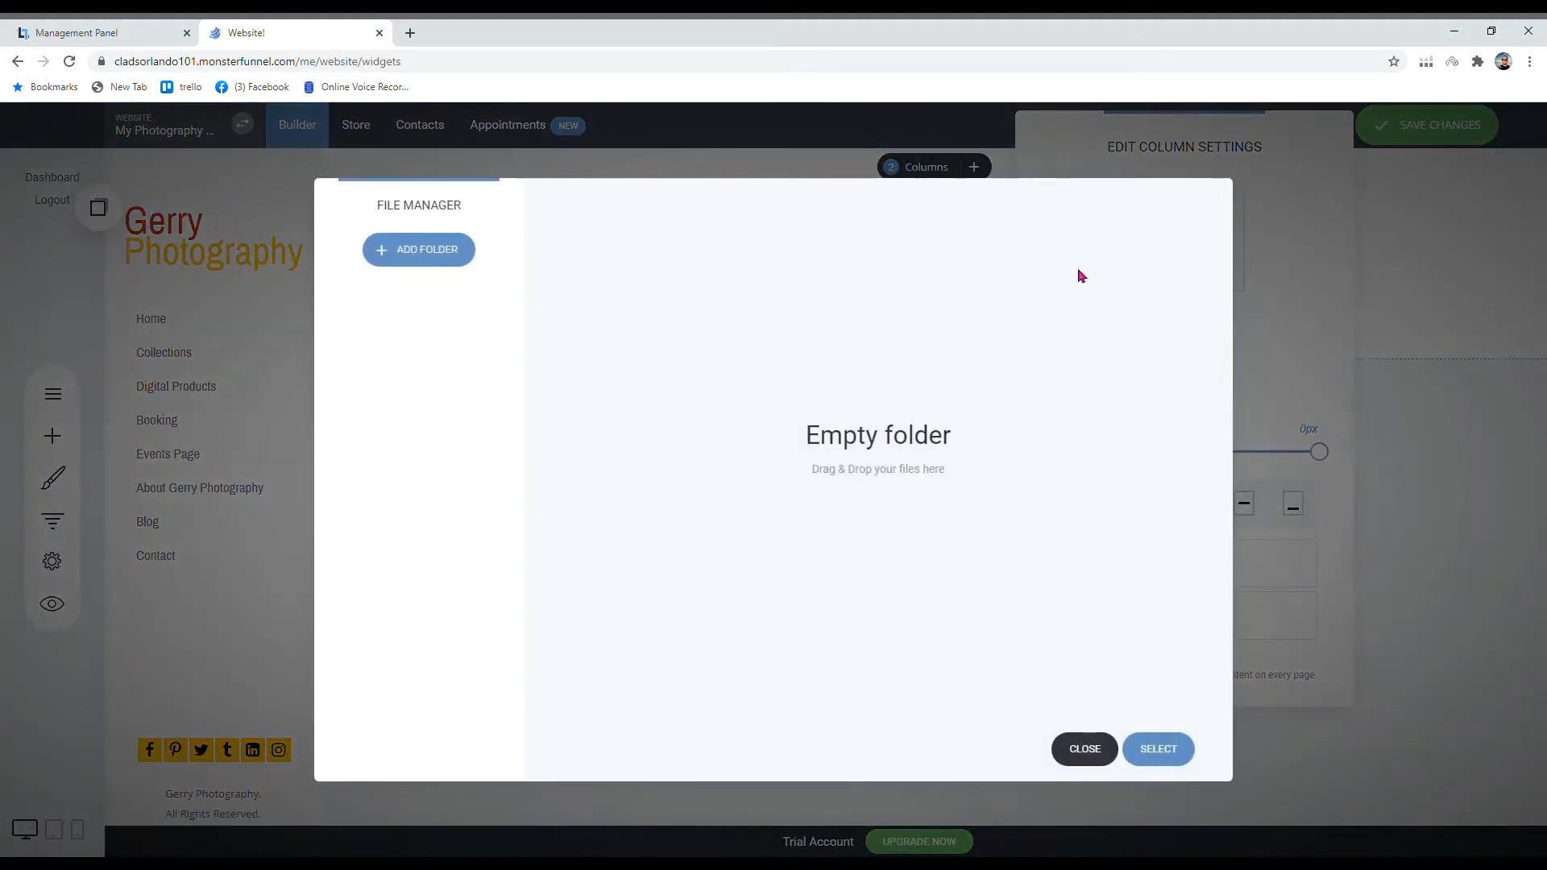
pyautogui.click(1085, 749)
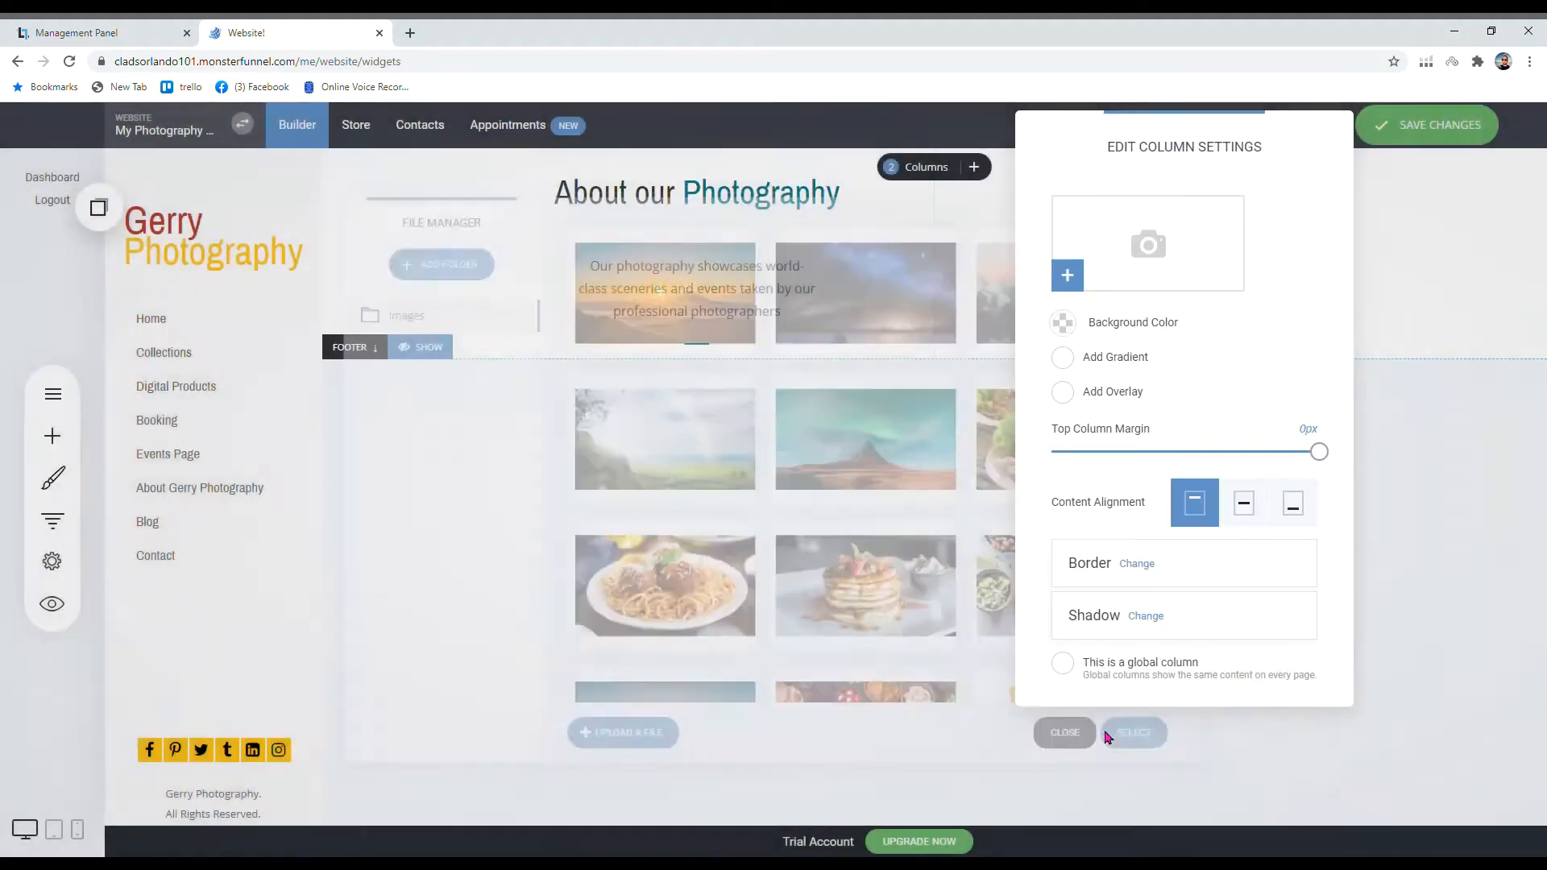
pyautogui.click(1138, 259)
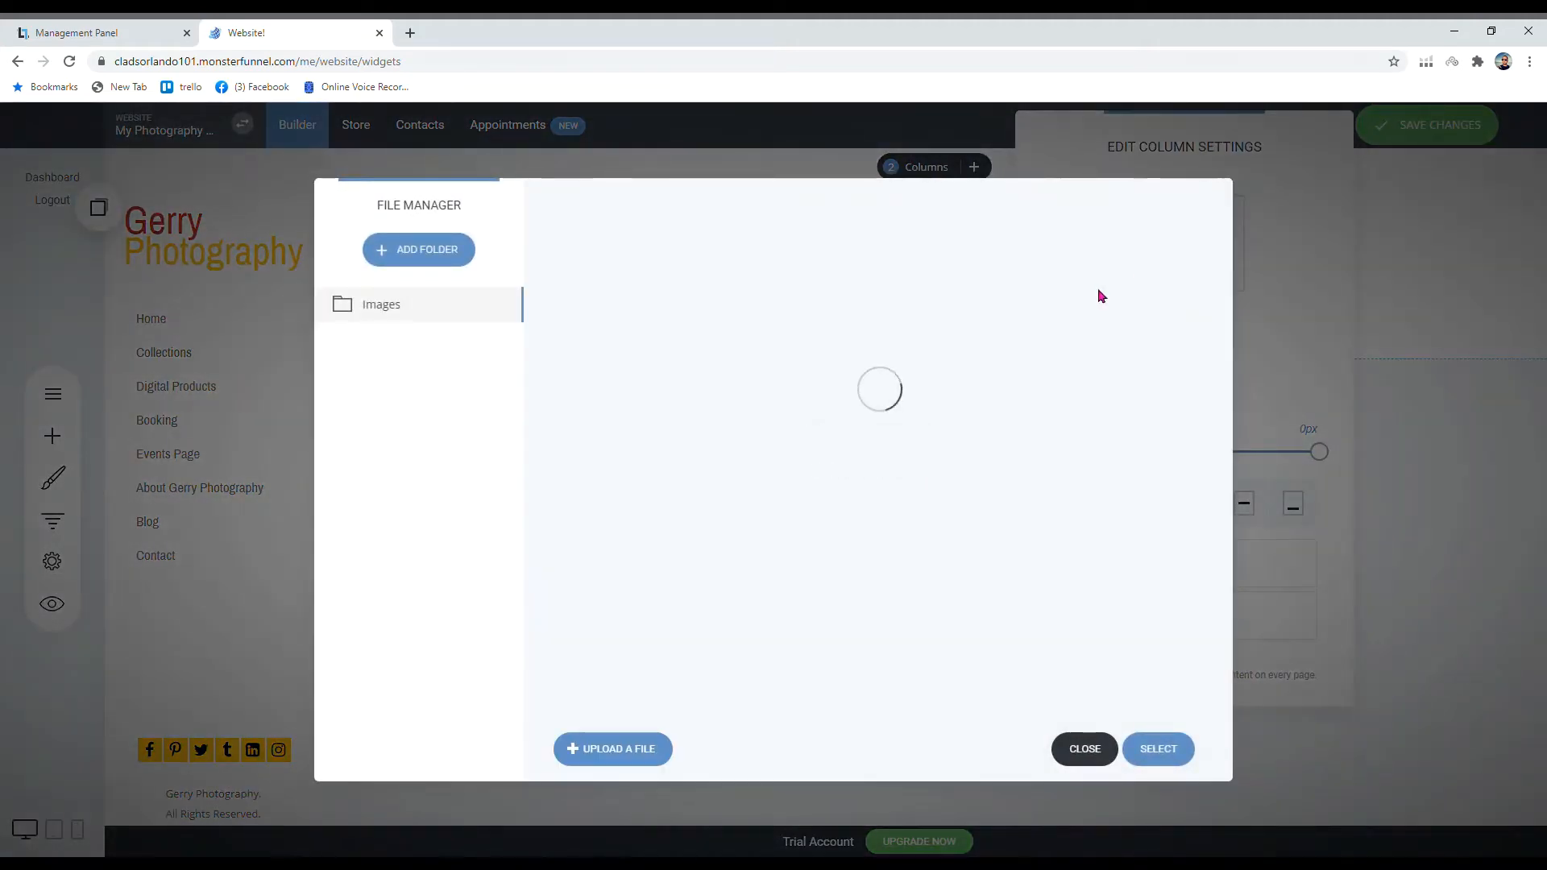
pyautogui.click(911, 300)
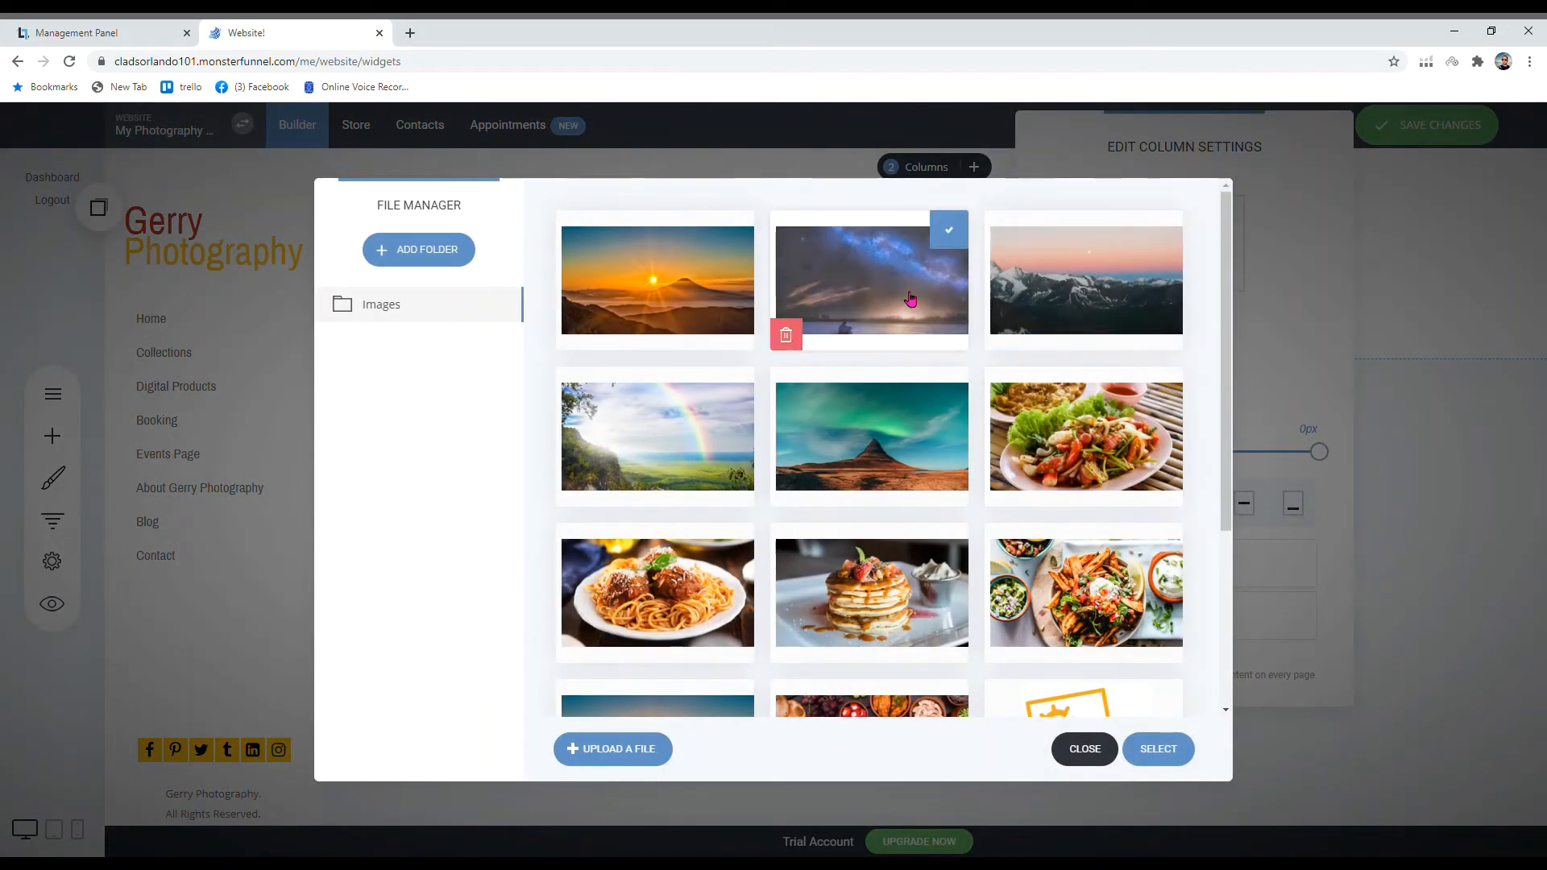
pyautogui.click(1146, 750)
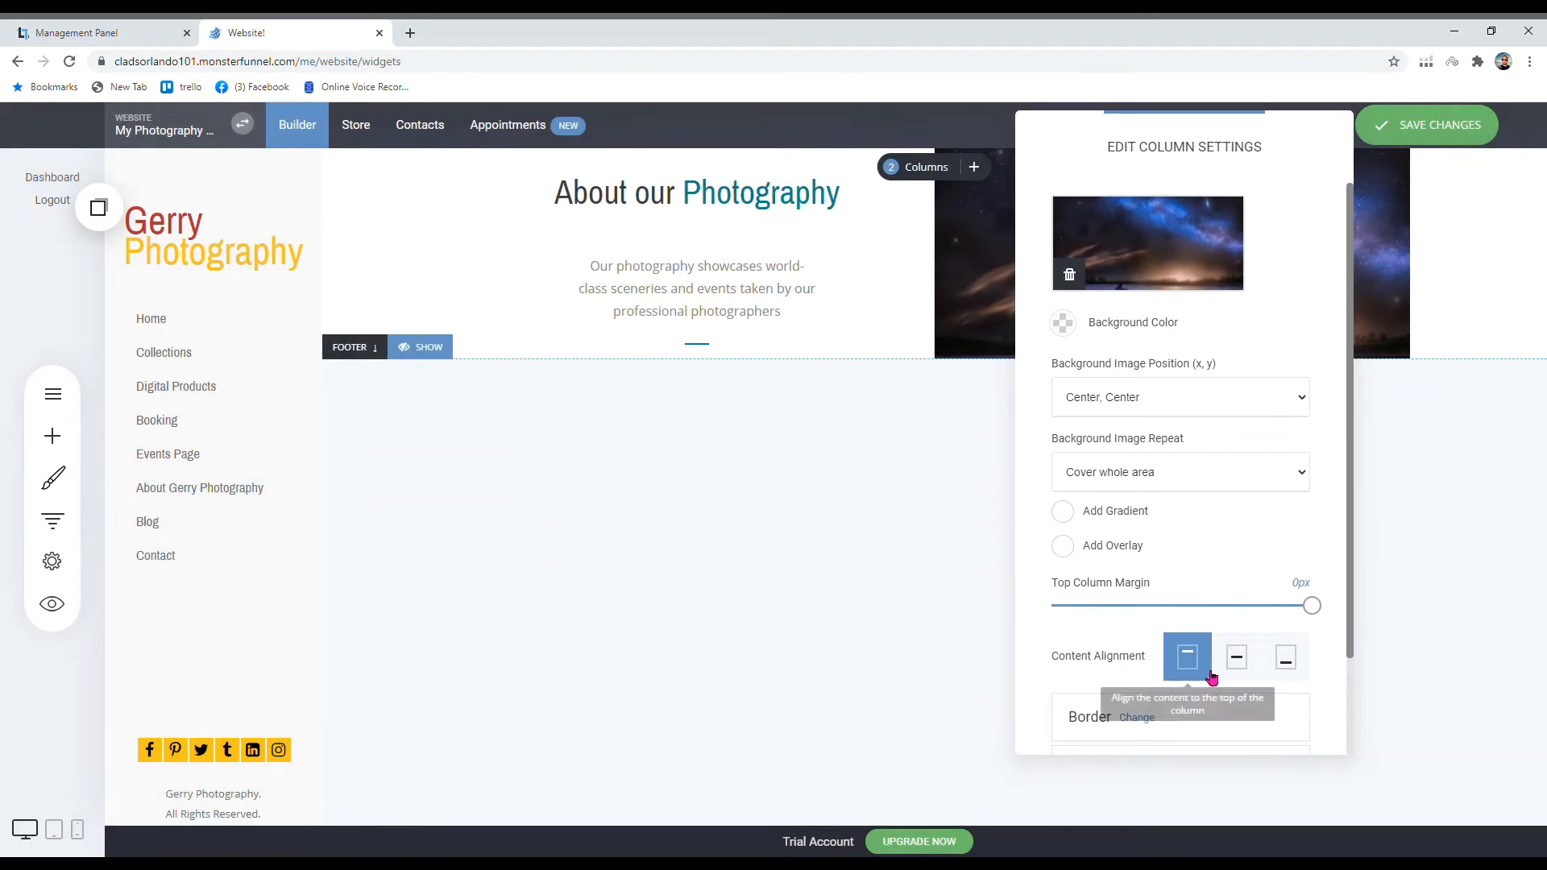
pyautogui.click(1398, 340)
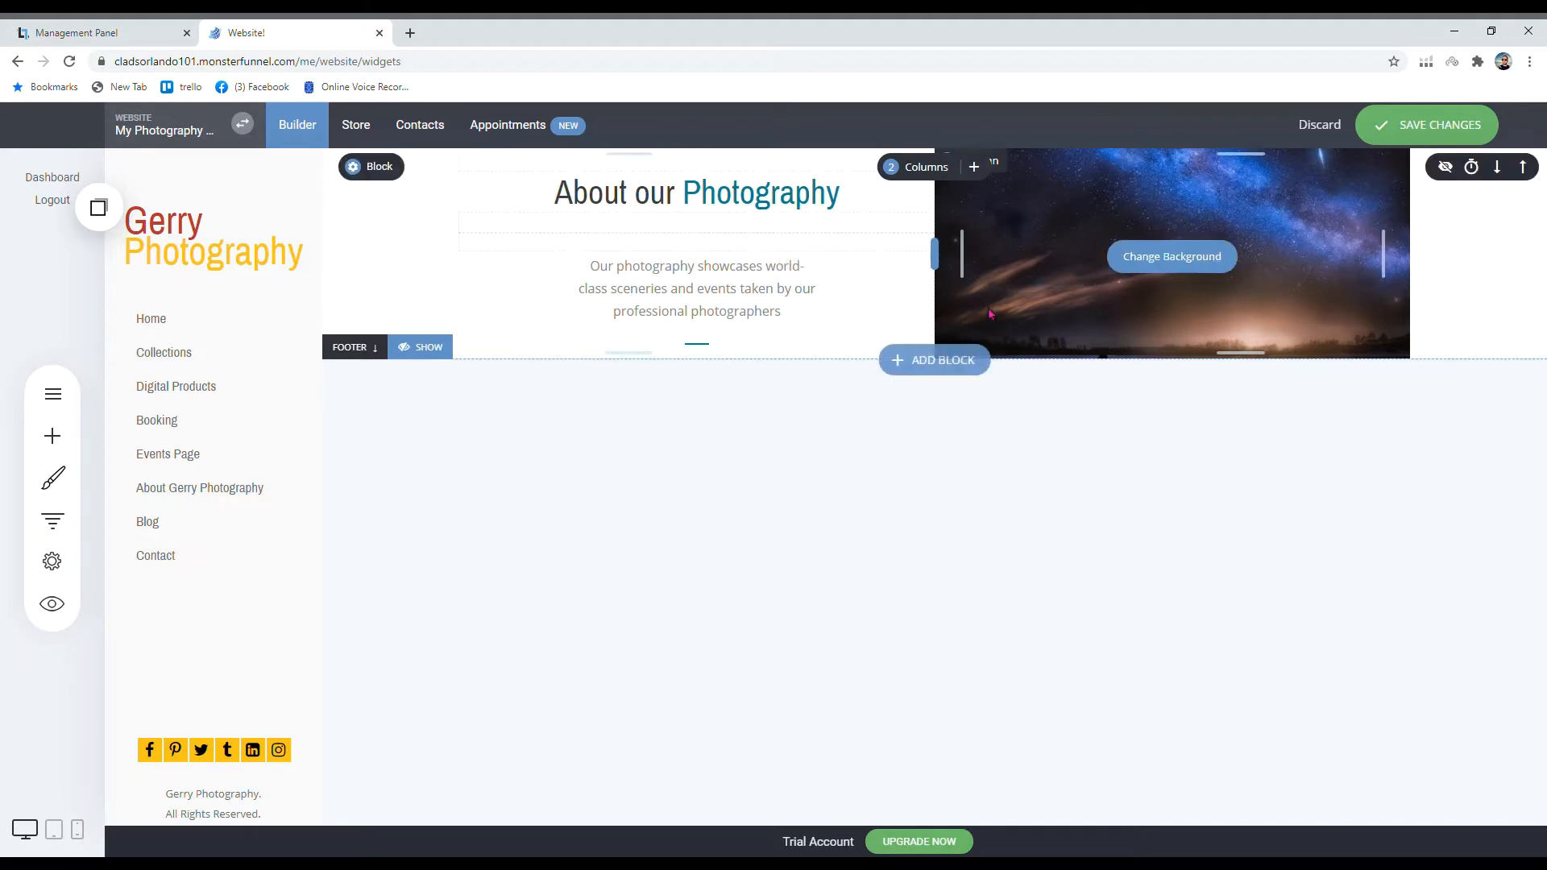
# Step: Widen the picture column by shifting the column divider toward the text, and save the changes
pyautogui.moveTo(936, 242); pyautogui.dragTo(957, 236)
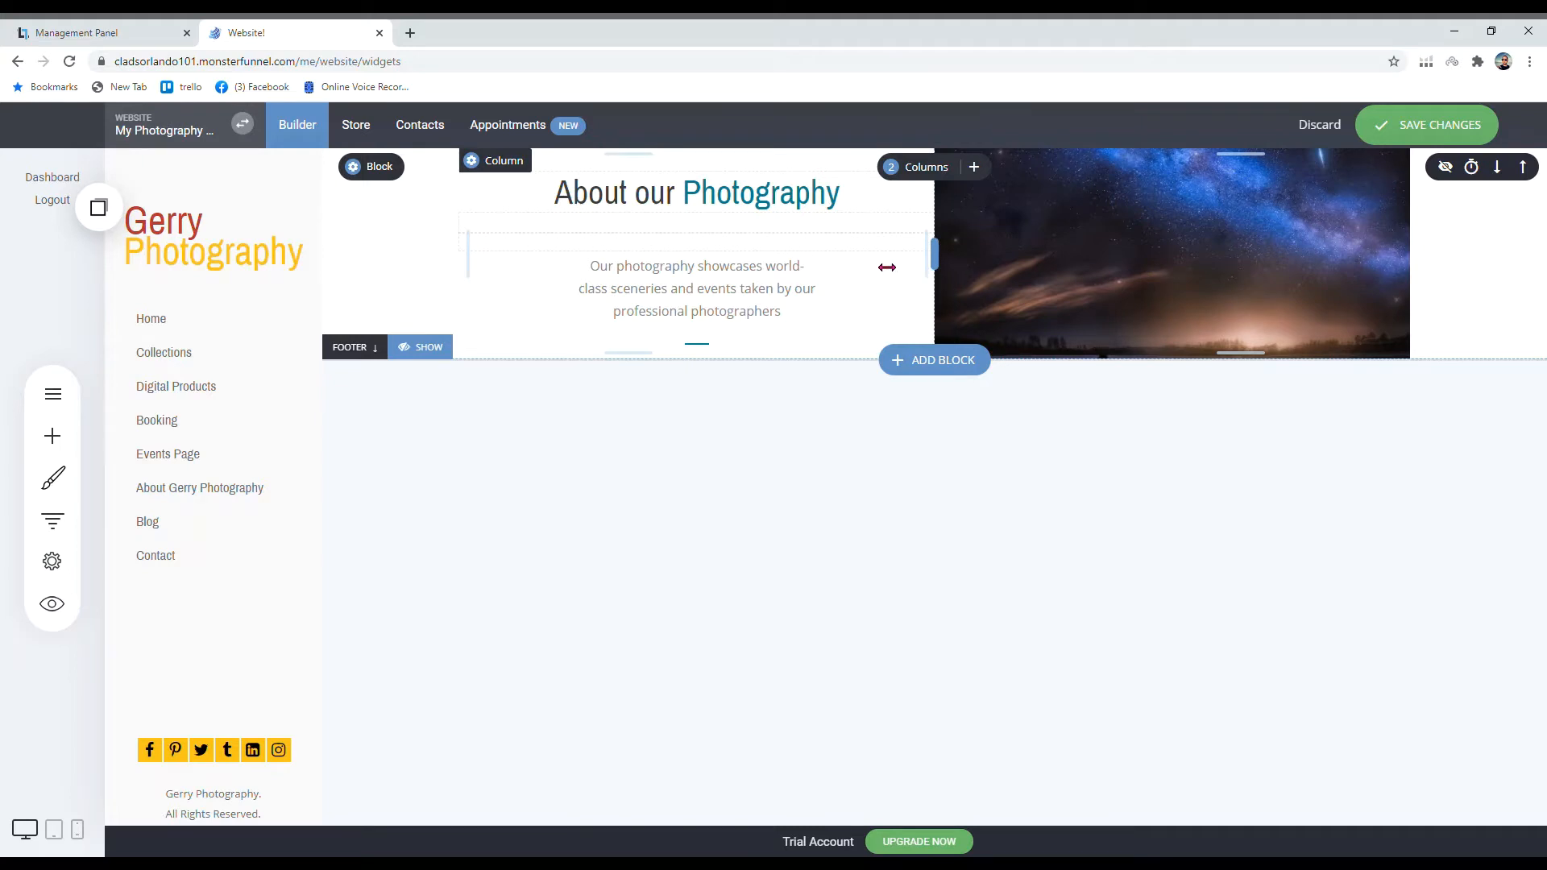
pyautogui.moveTo(932, 264); pyautogui.dragTo(759, 314)
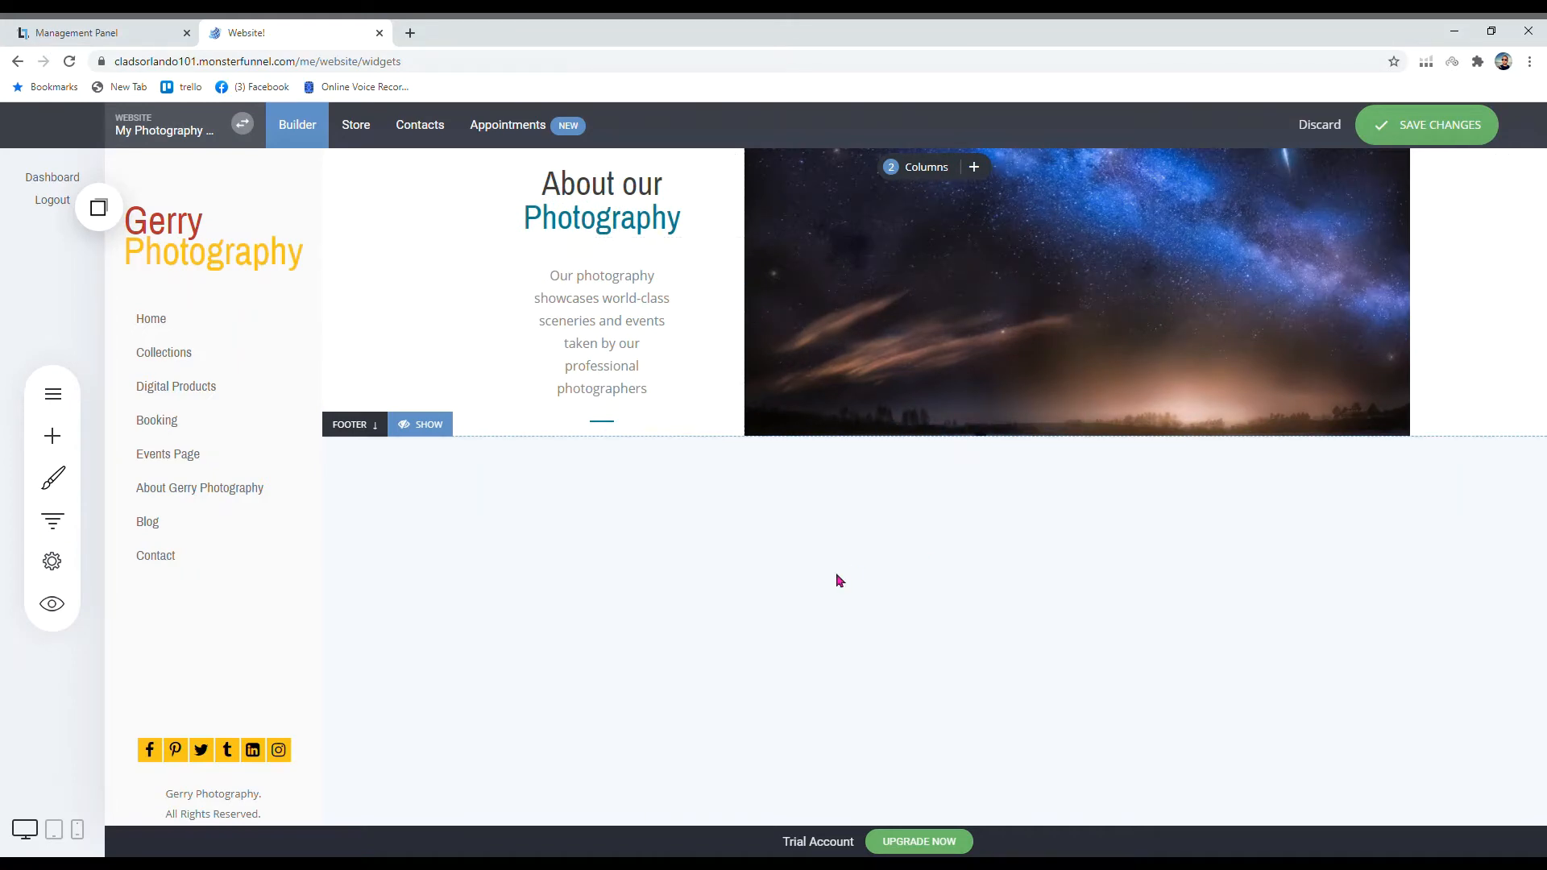
pyautogui.click(1434, 125)
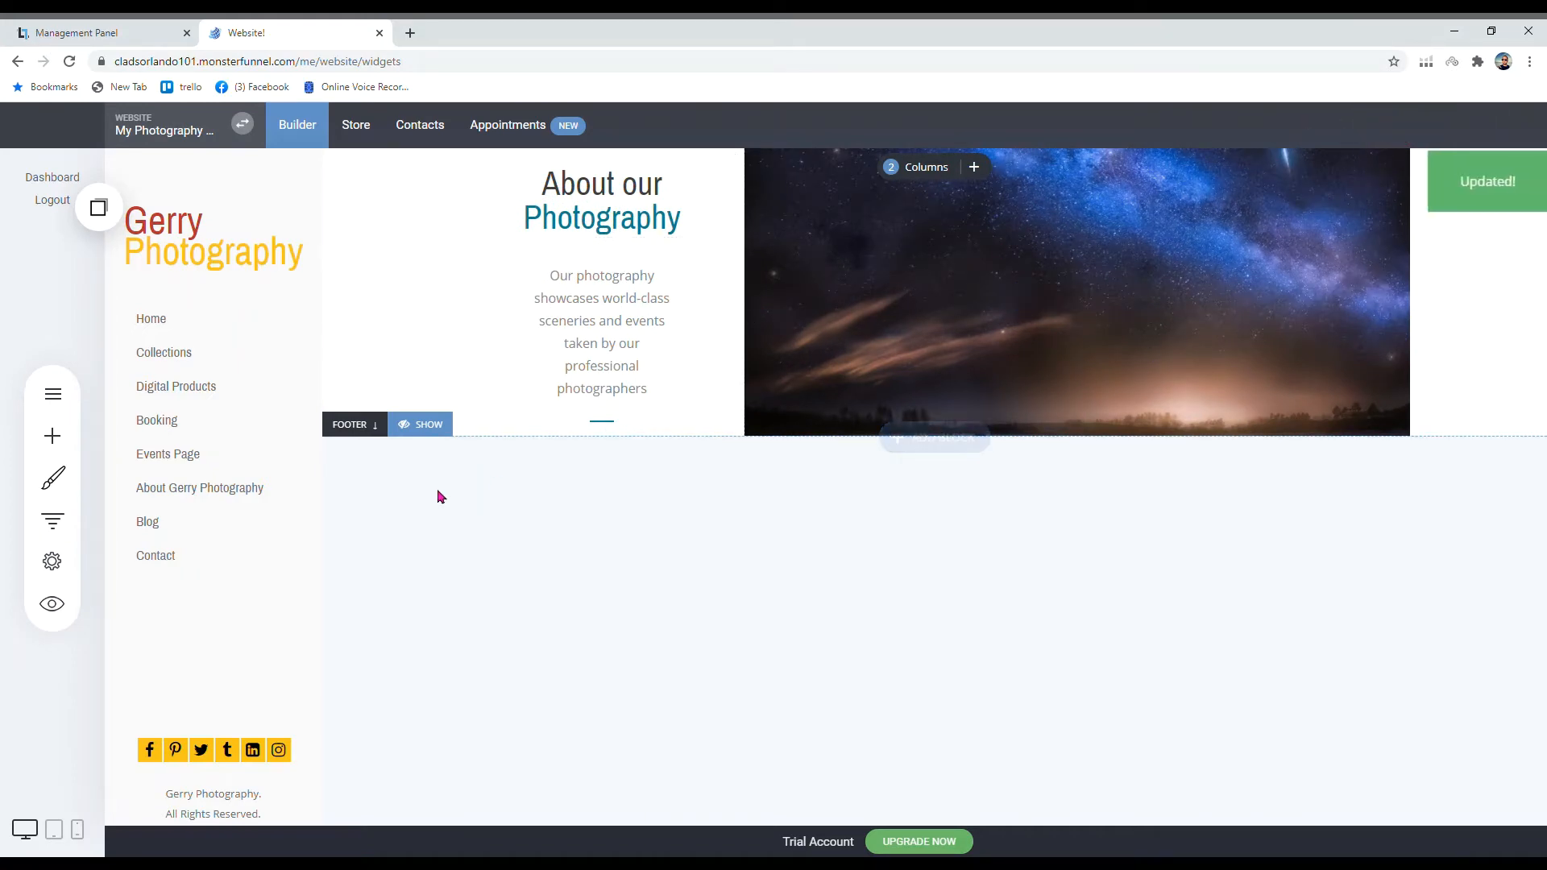
# Step: Preview the two-column About page in the desktop view and return to the builder
pyautogui.click(51, 604)
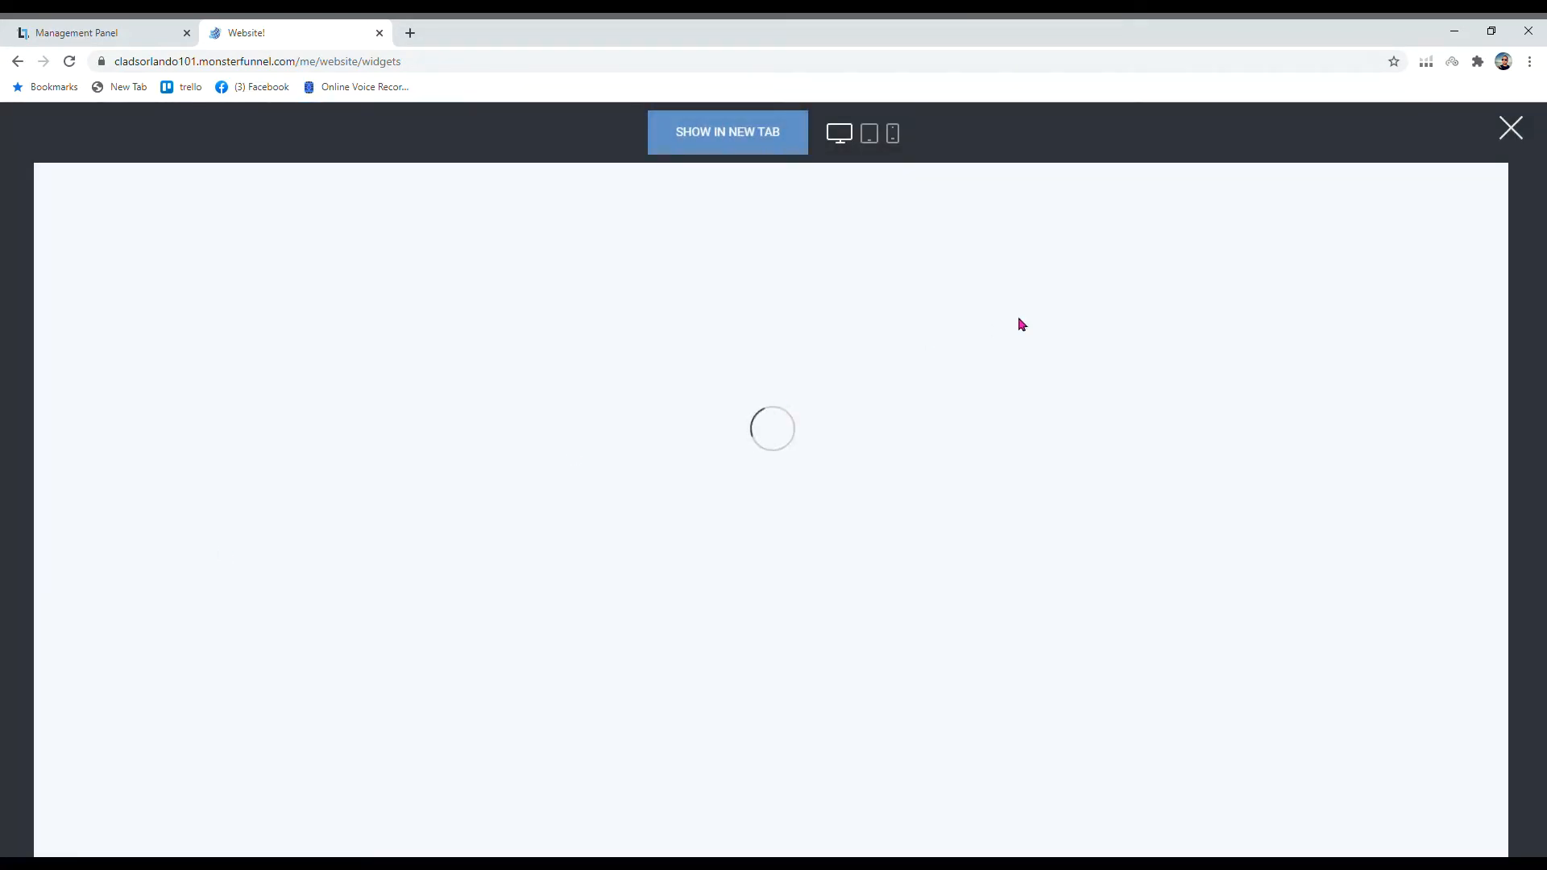
pyautogui.click(892, 134)
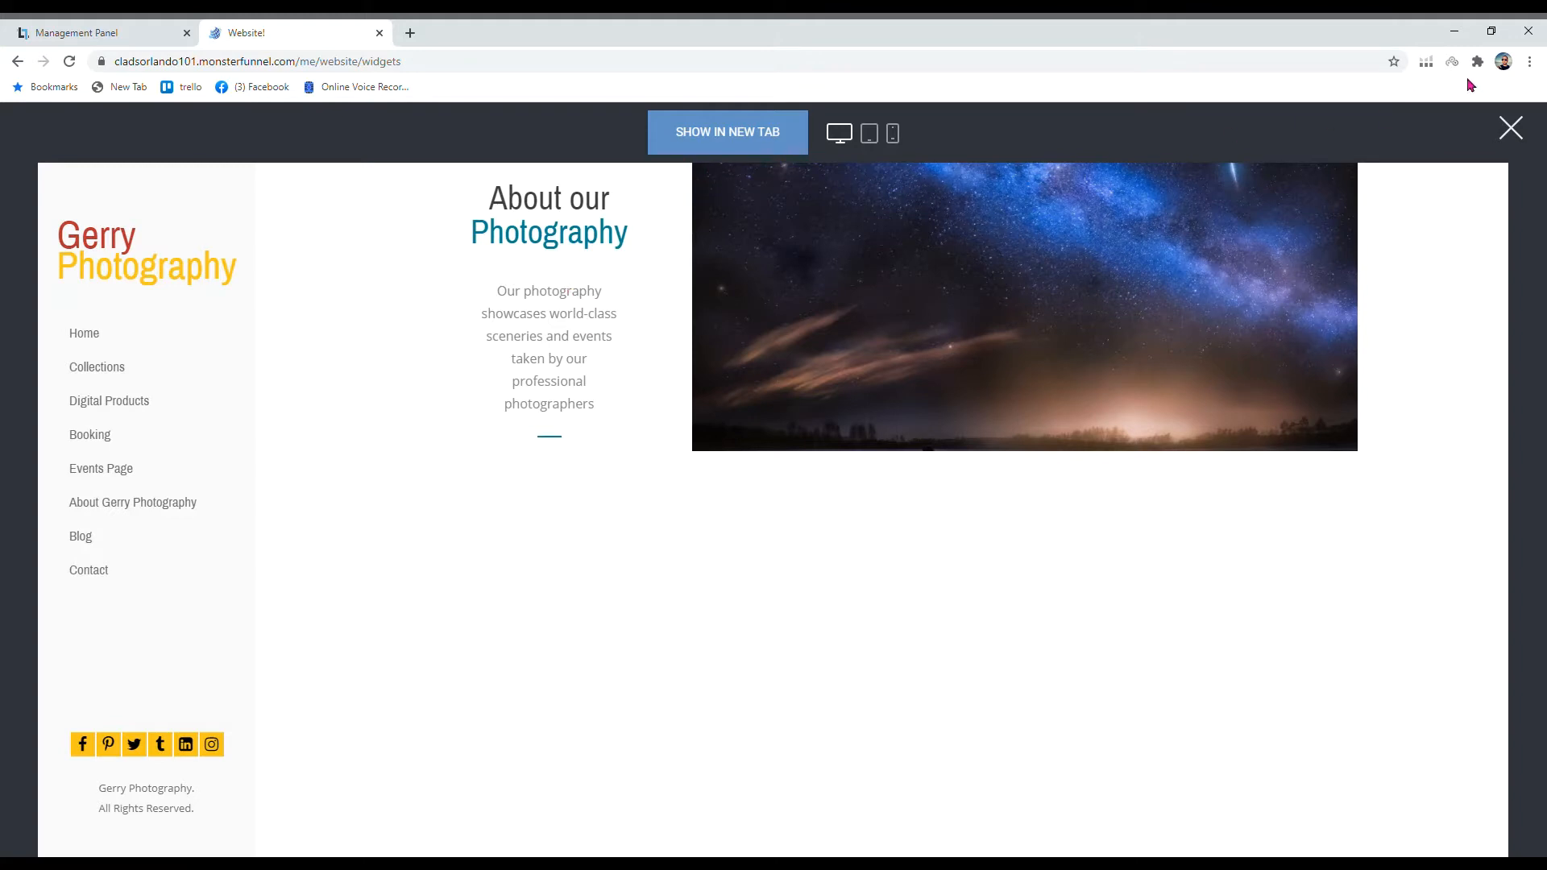
pyautogui.click(1510, 127)
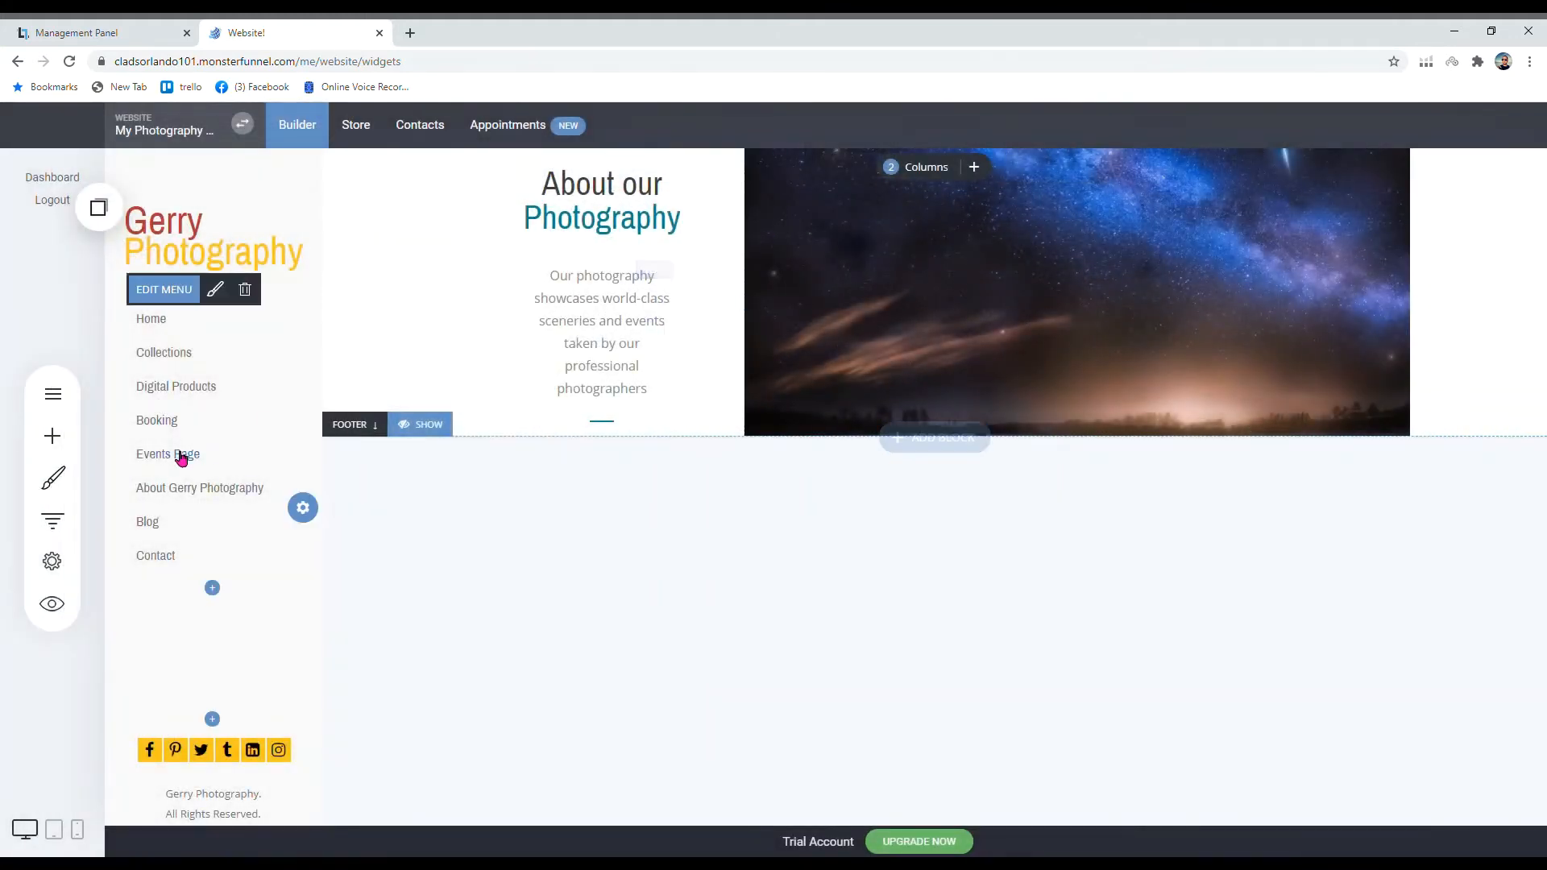
# Step: Add a Container widget as a new empty block above the About our Photography block
pyautogui.click(54, 436)
pyautogui.moveTo(177, 439); pyautogui.dragTo(8, 355)
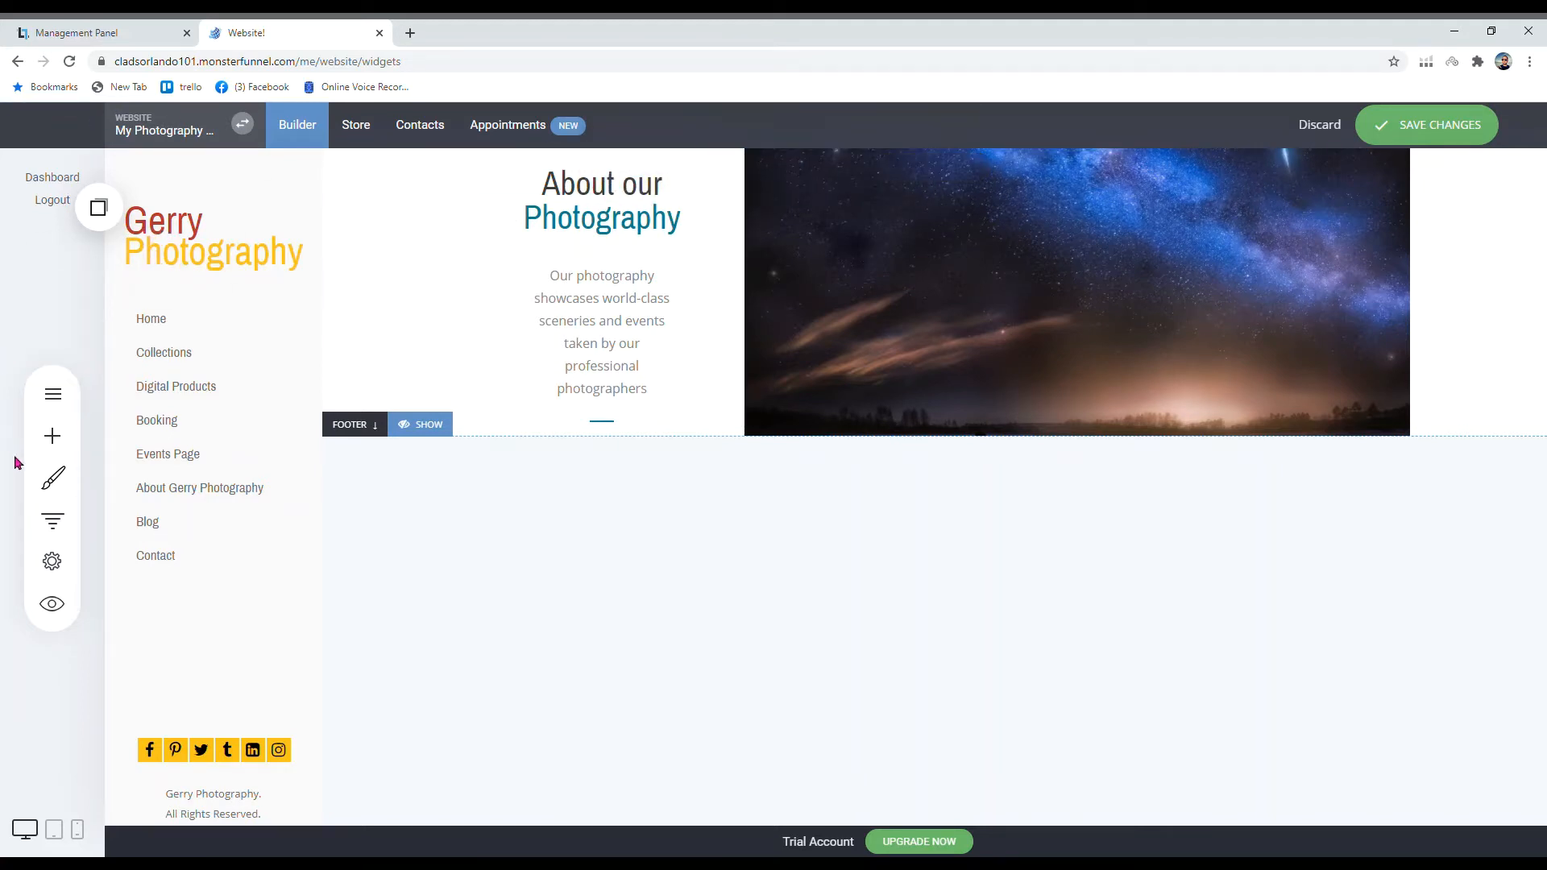
pyautogui.click(52, 435)
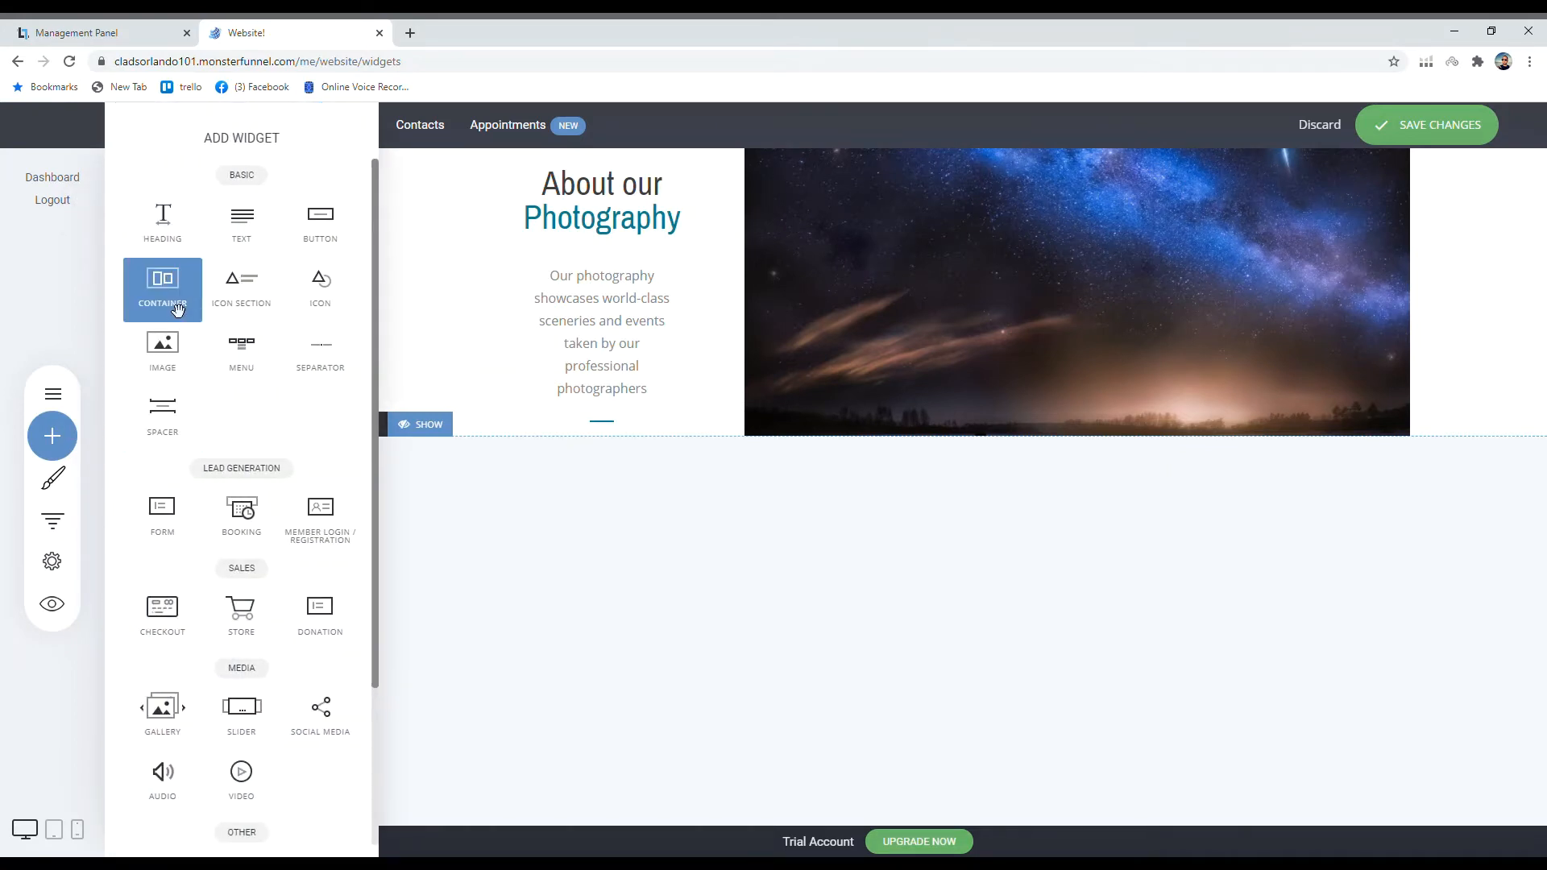
pyautogui.moveTo(177, 310); pyautogui.dragTo(775, 178)
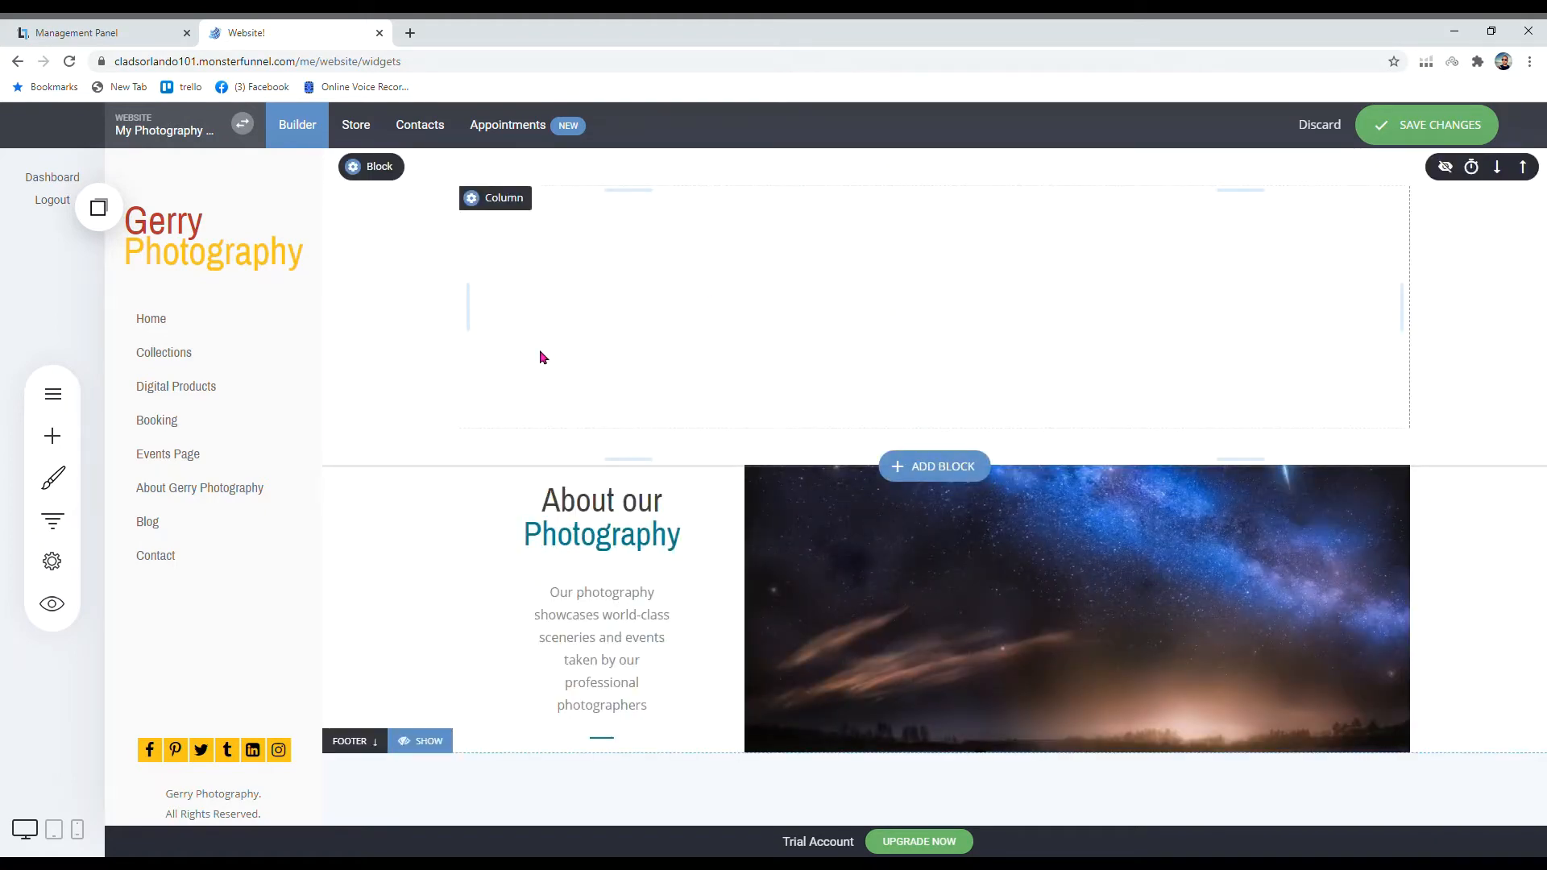
# Step: Save the changes and preview the page with the new block, returning to the builder
pyautogui.click(1451, 125)
pyautogui.click(42, 617)
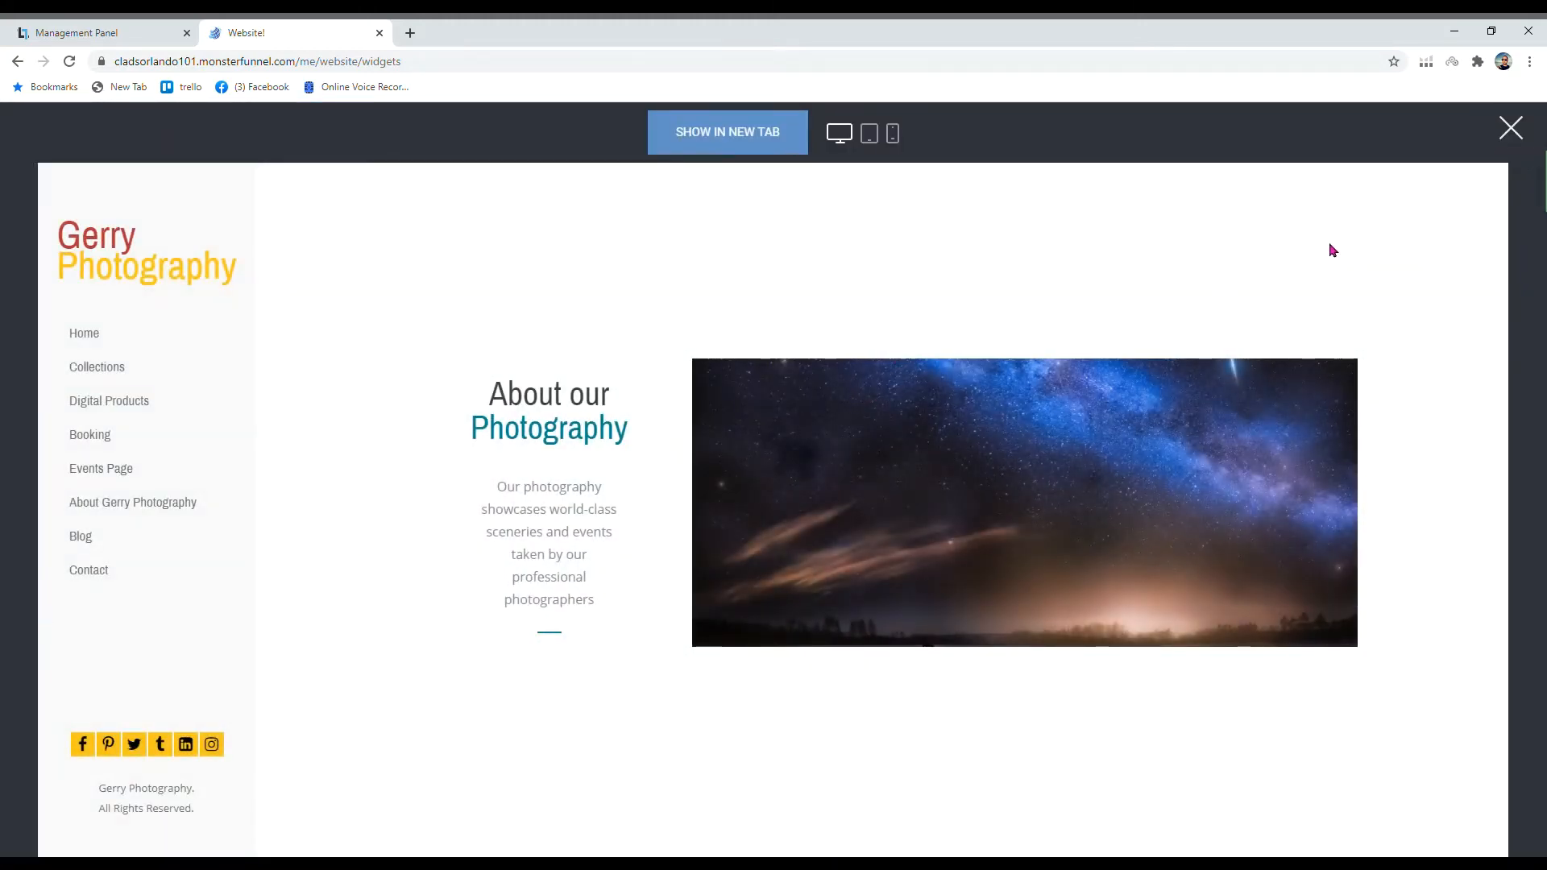
pyautogui.click(1520, 124)
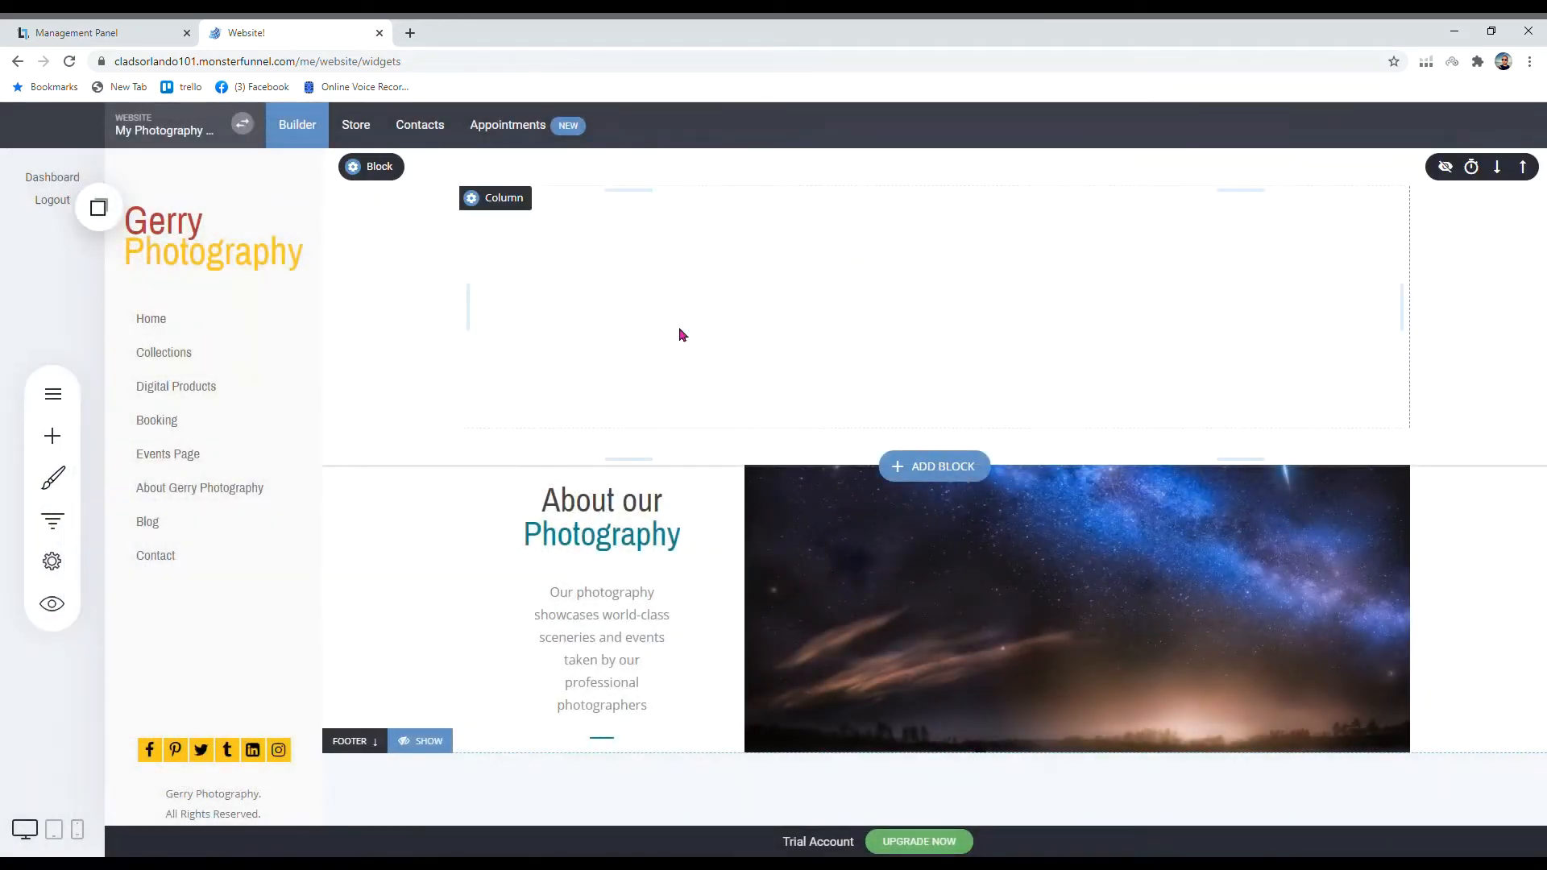
# Step: Add a Spacer widget to the empty block above About our Photography and reduce the block's spacing to a thin strip
pyautogui.moveTo(927, 439); pyautogui.dragTo(861, 307)
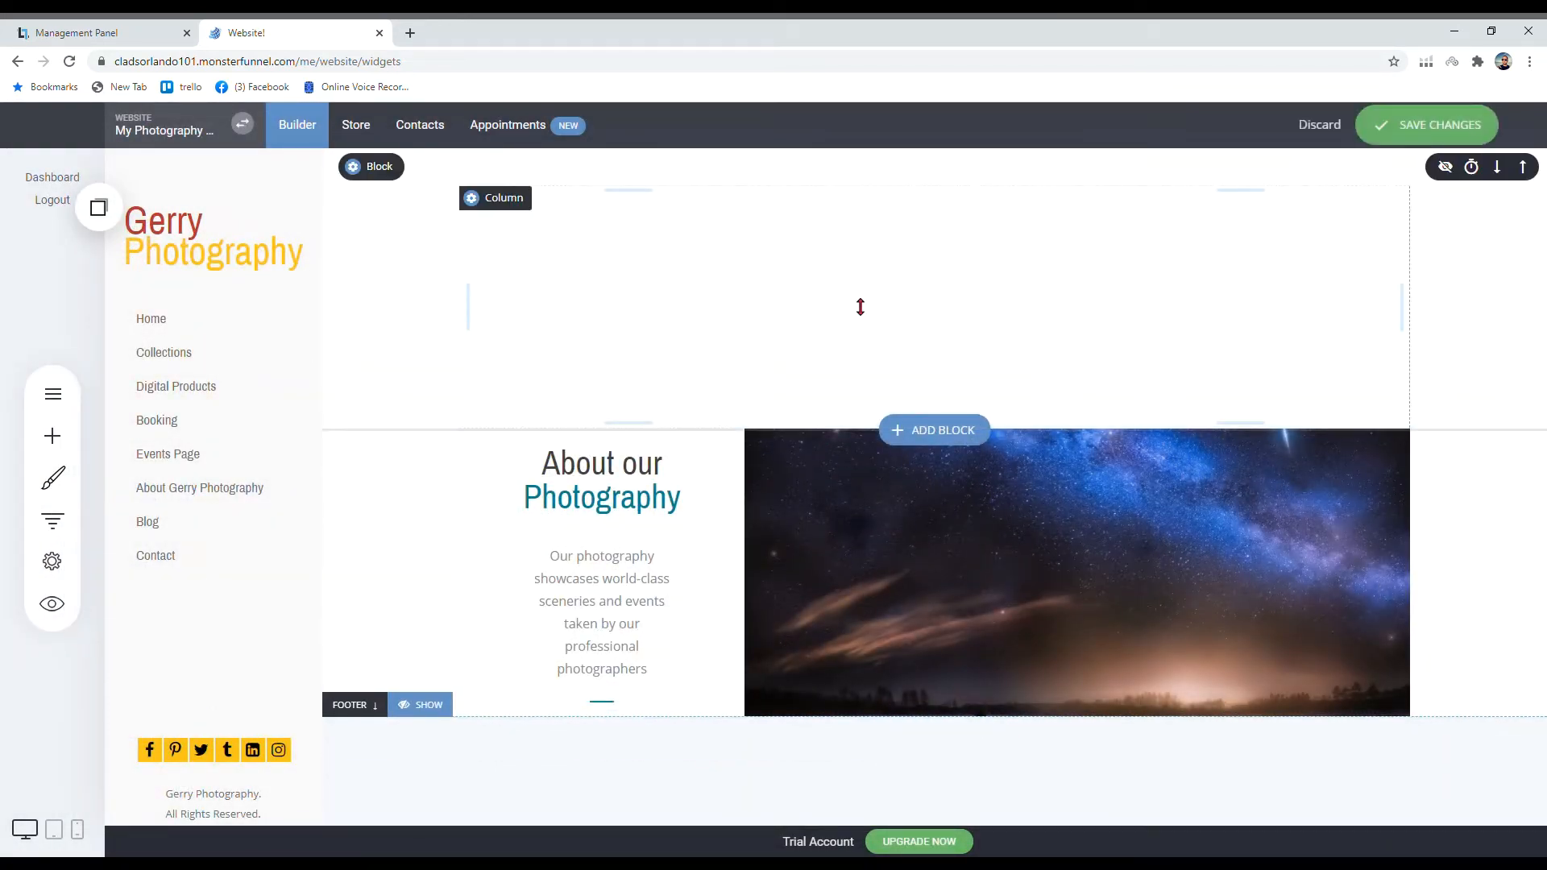
pyautogui.click(47, 443)
pyautogui.moveTo(161, 418); pyautogui.dragTo(882, 232)
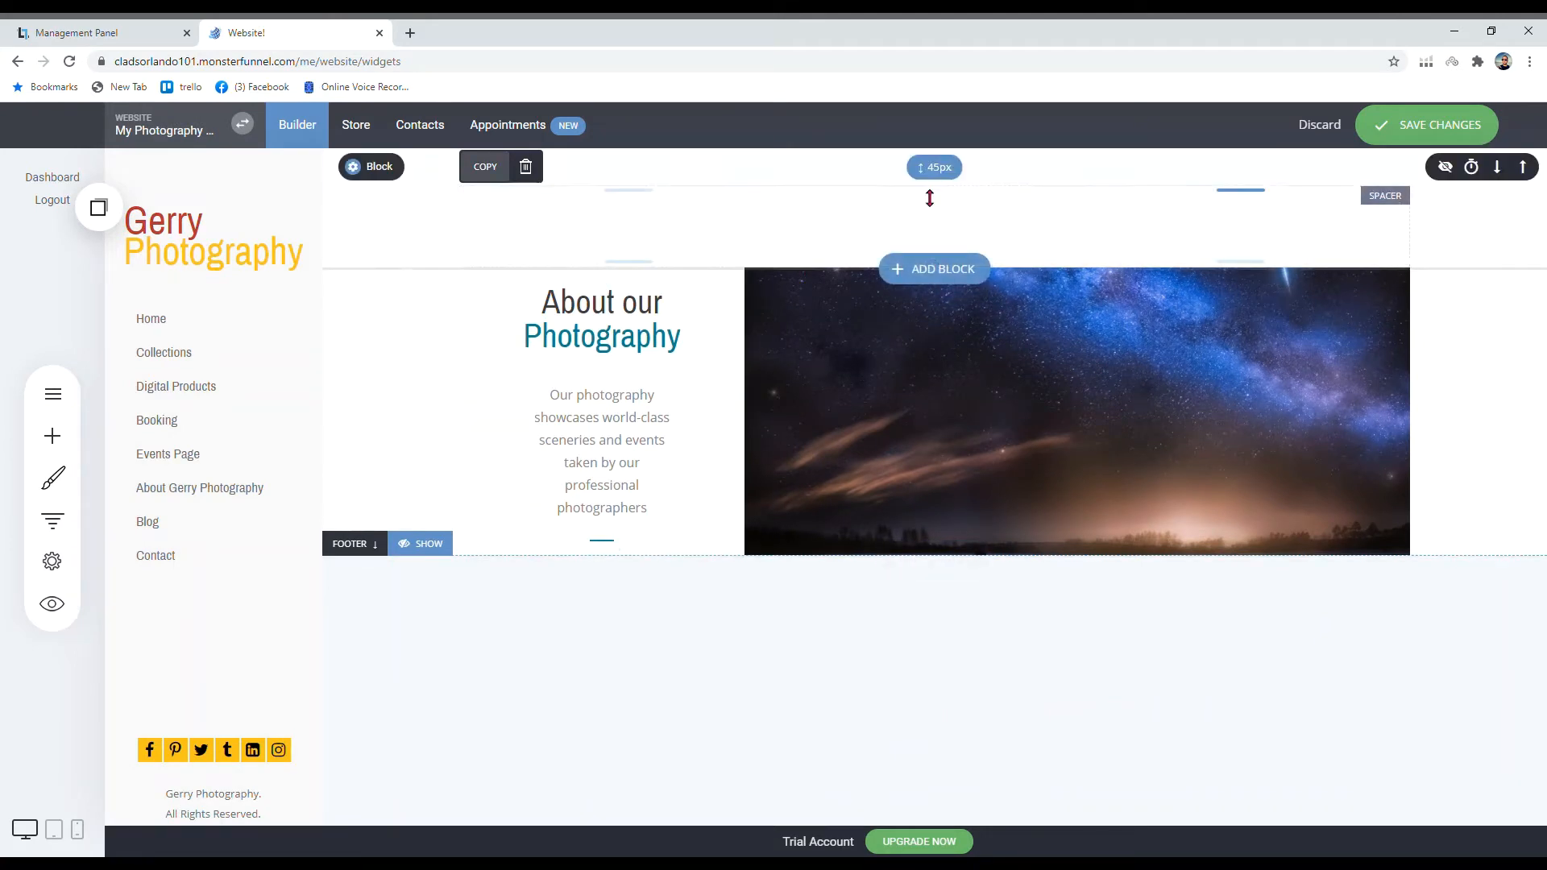
pyautogui.moveTo(930, 194); pyautogui.dragTo(856, 190)
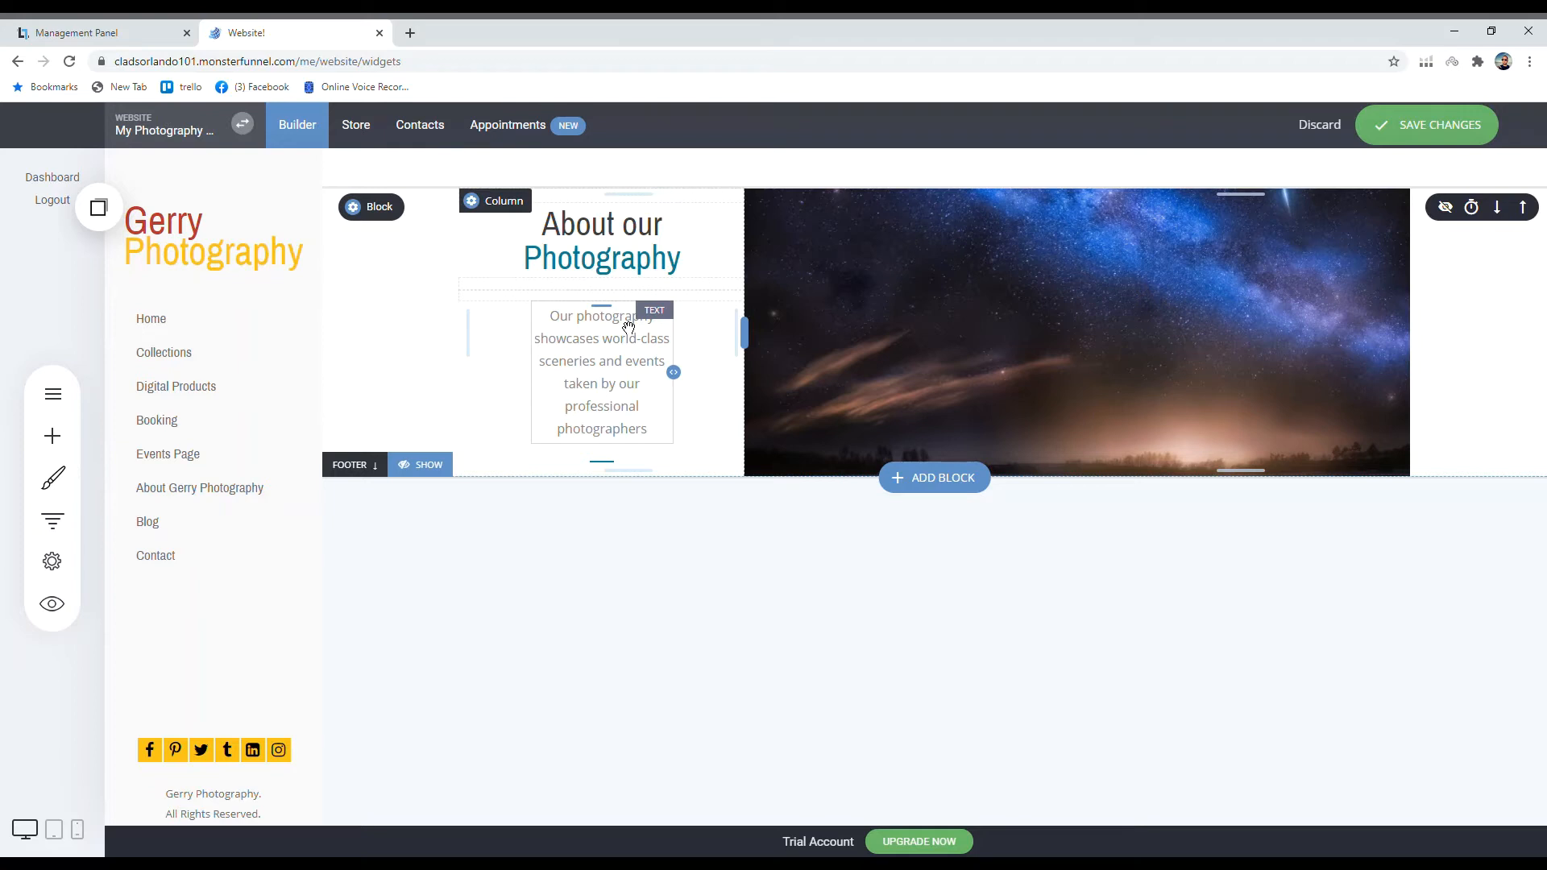
# Step: Add a Button widget below the text and separator in the About our Photography text column
pyautogui.click(53, 436)
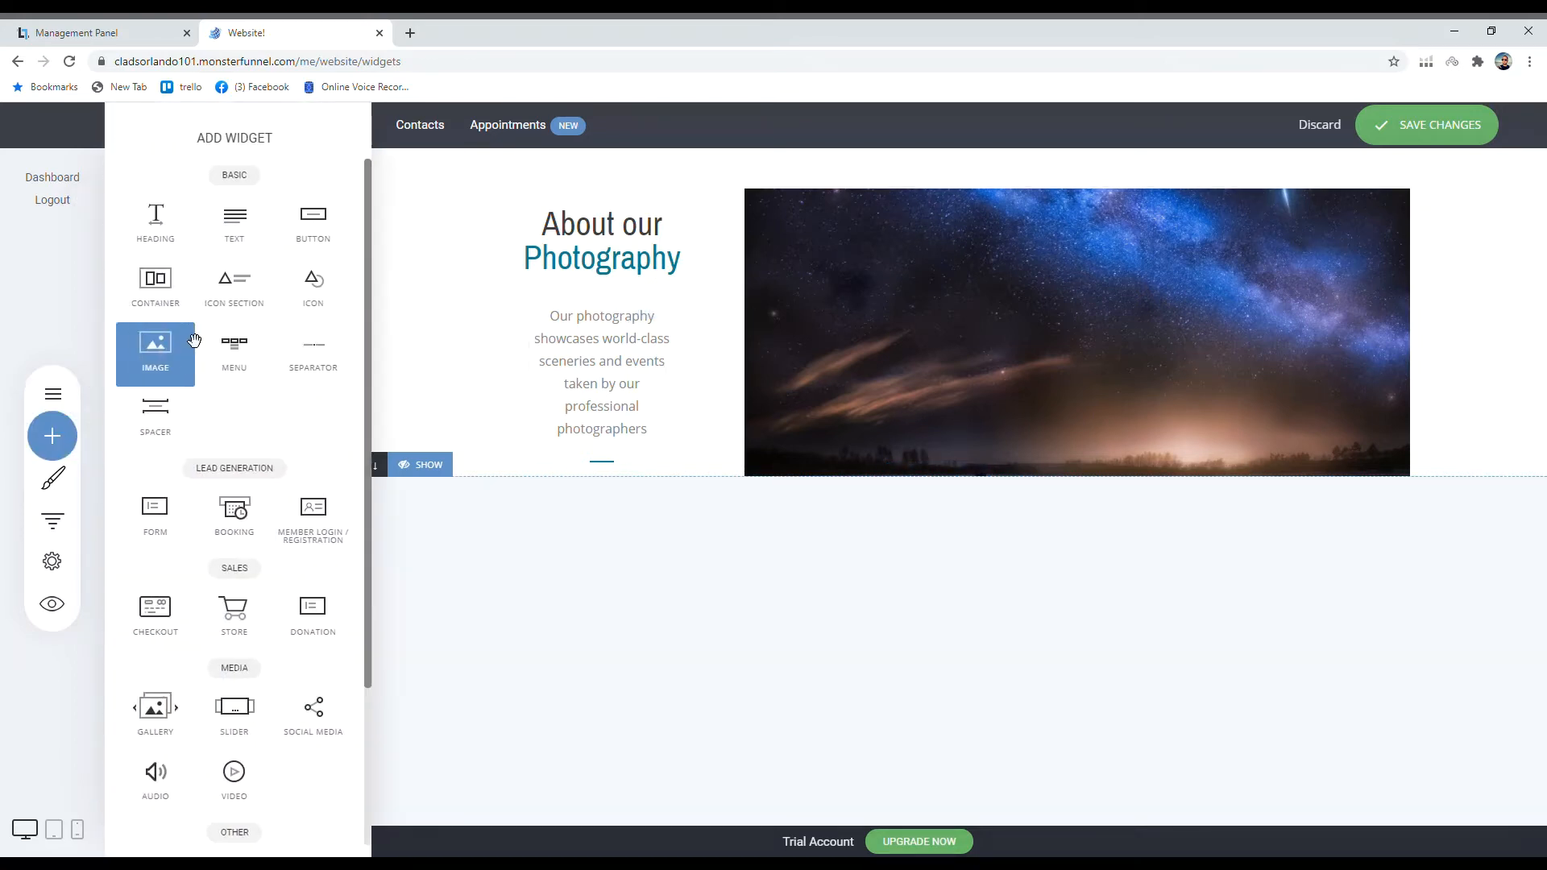
pyautogui.click(486, 601)
pyautogui.click(50, 435)
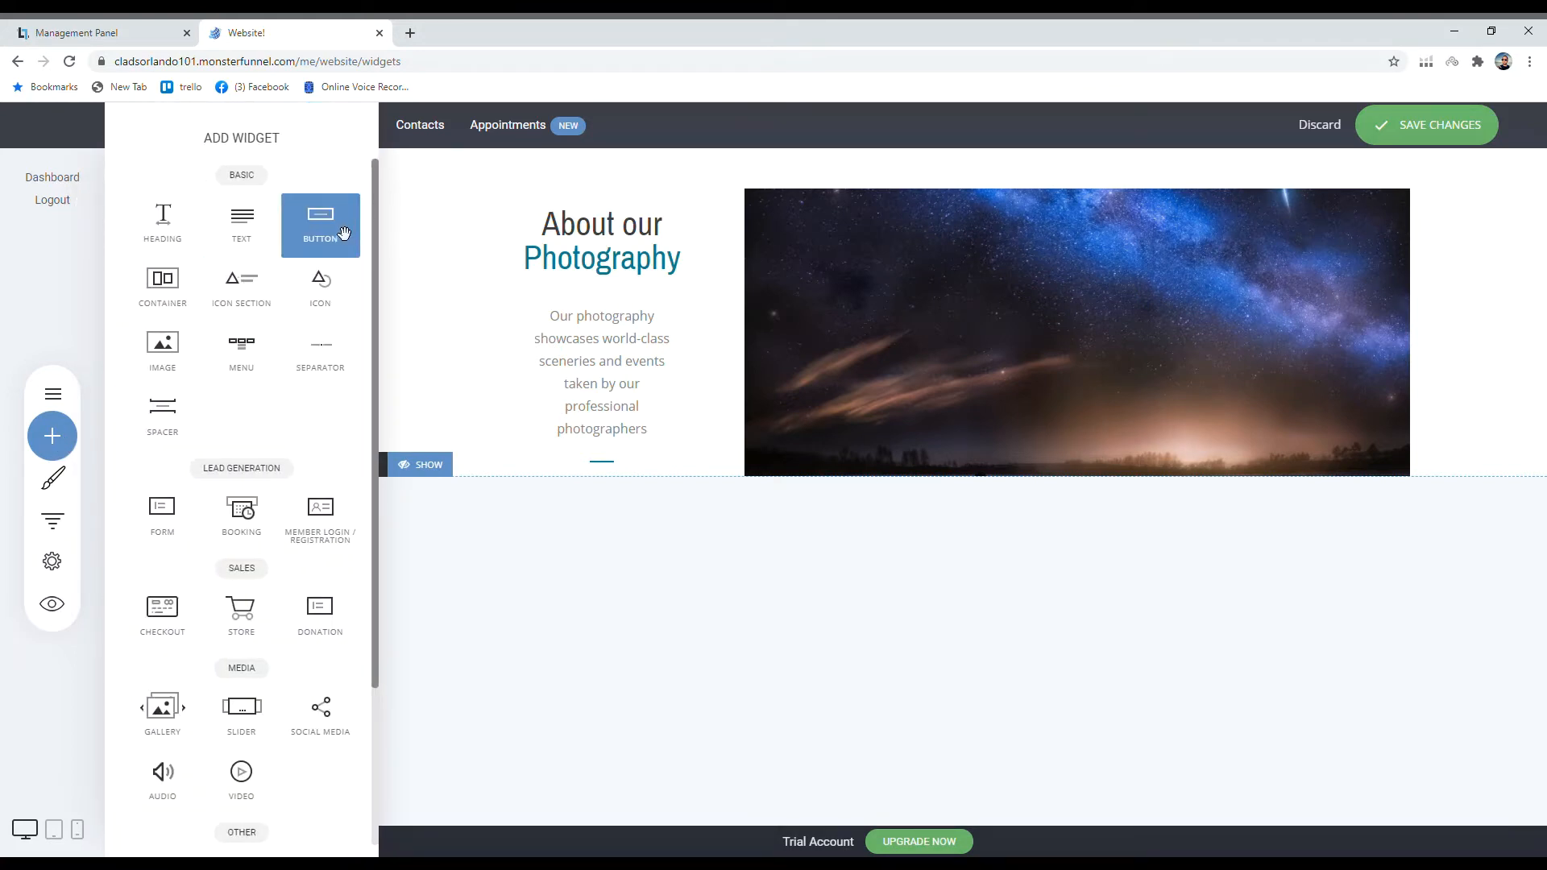
pyautogui.moveTo(344, 233); pyautogui.dragTo(608, 474)
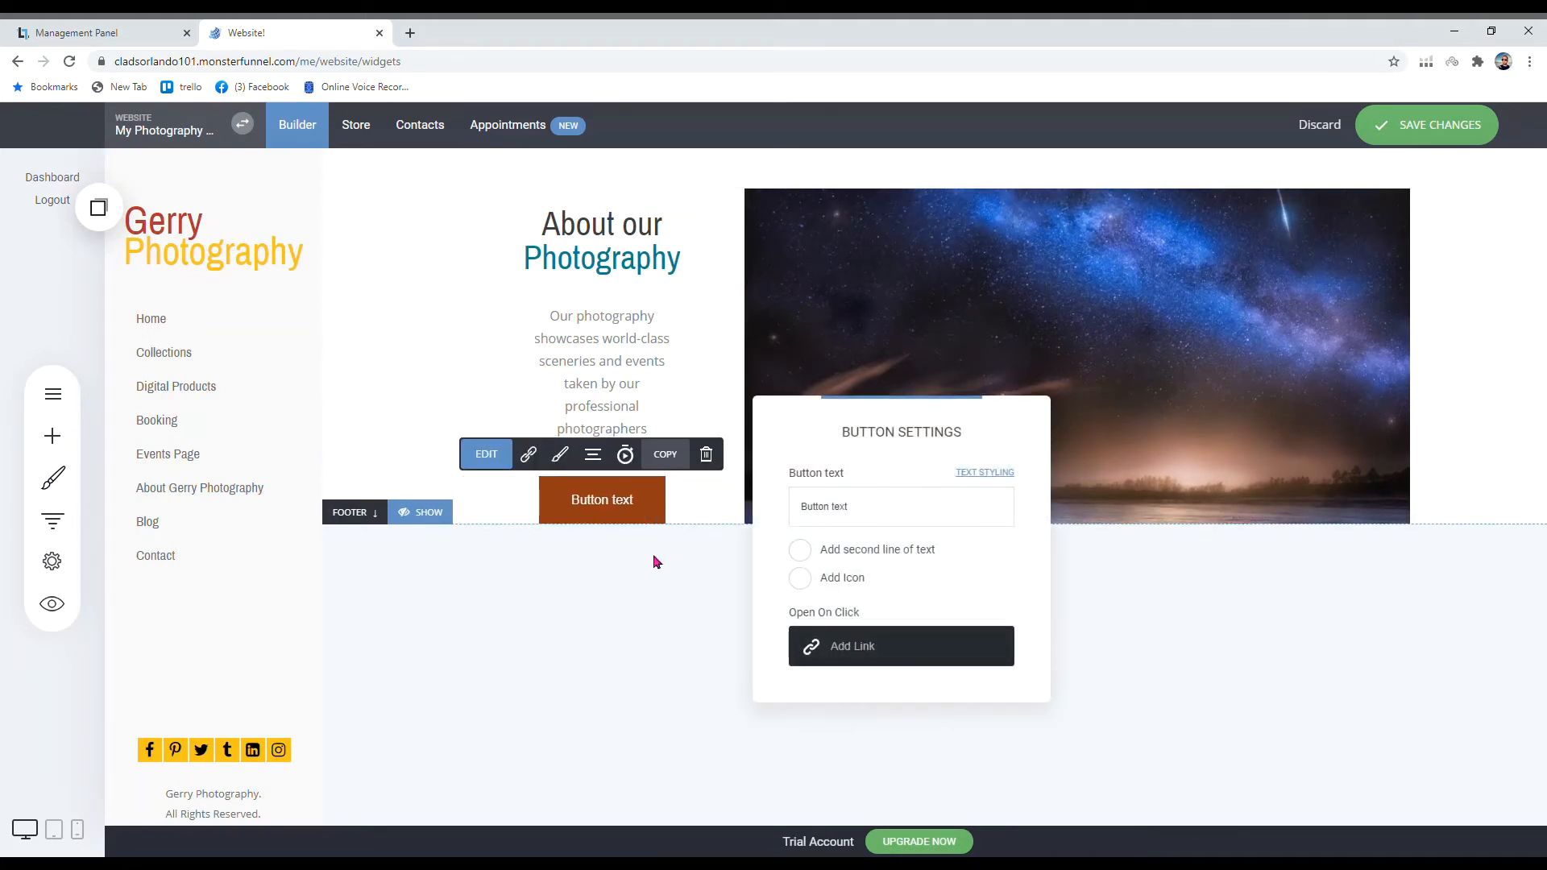
pyautogui.click(651, 619)
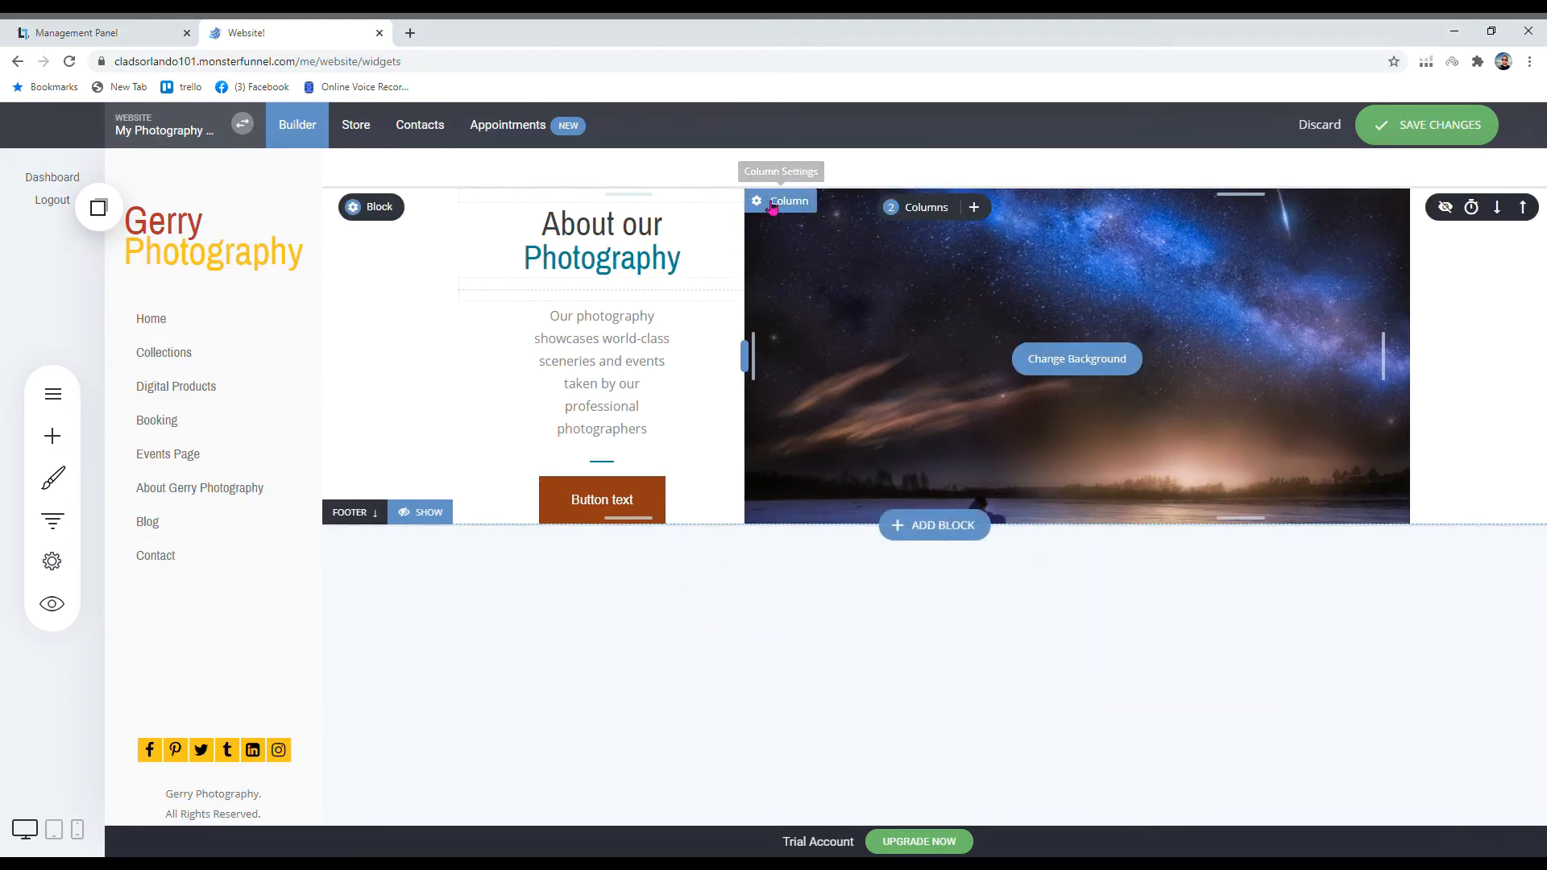
# Step: Give the picture column an outer shadow in black (000000) in its column settings
pyautogui.click(772, 203)
pyautogui.click(772, 423)
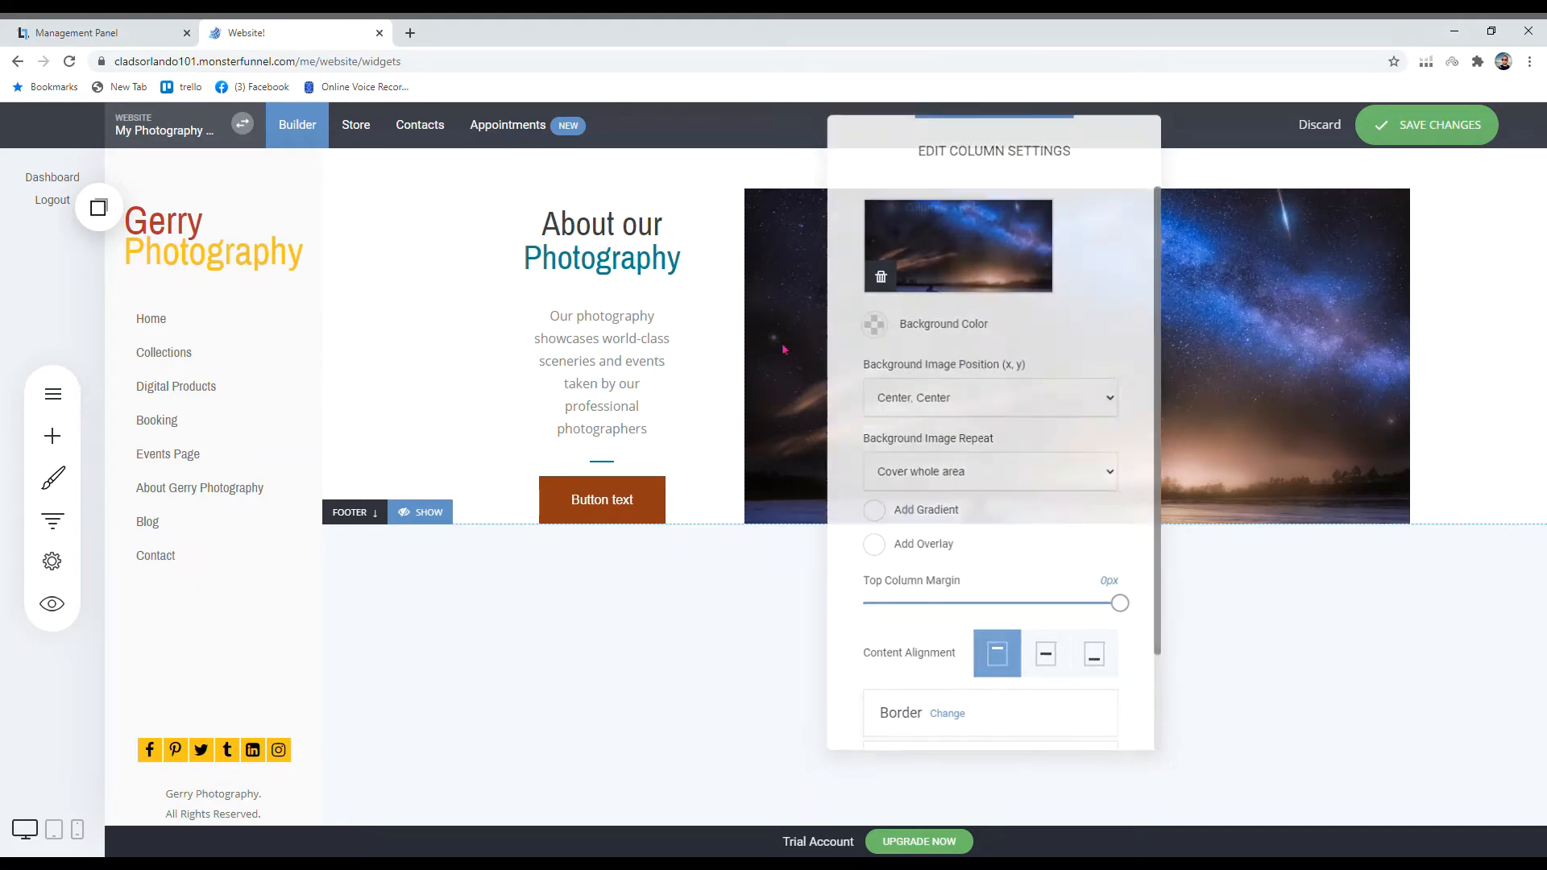
pyautogui.click(775, 201)
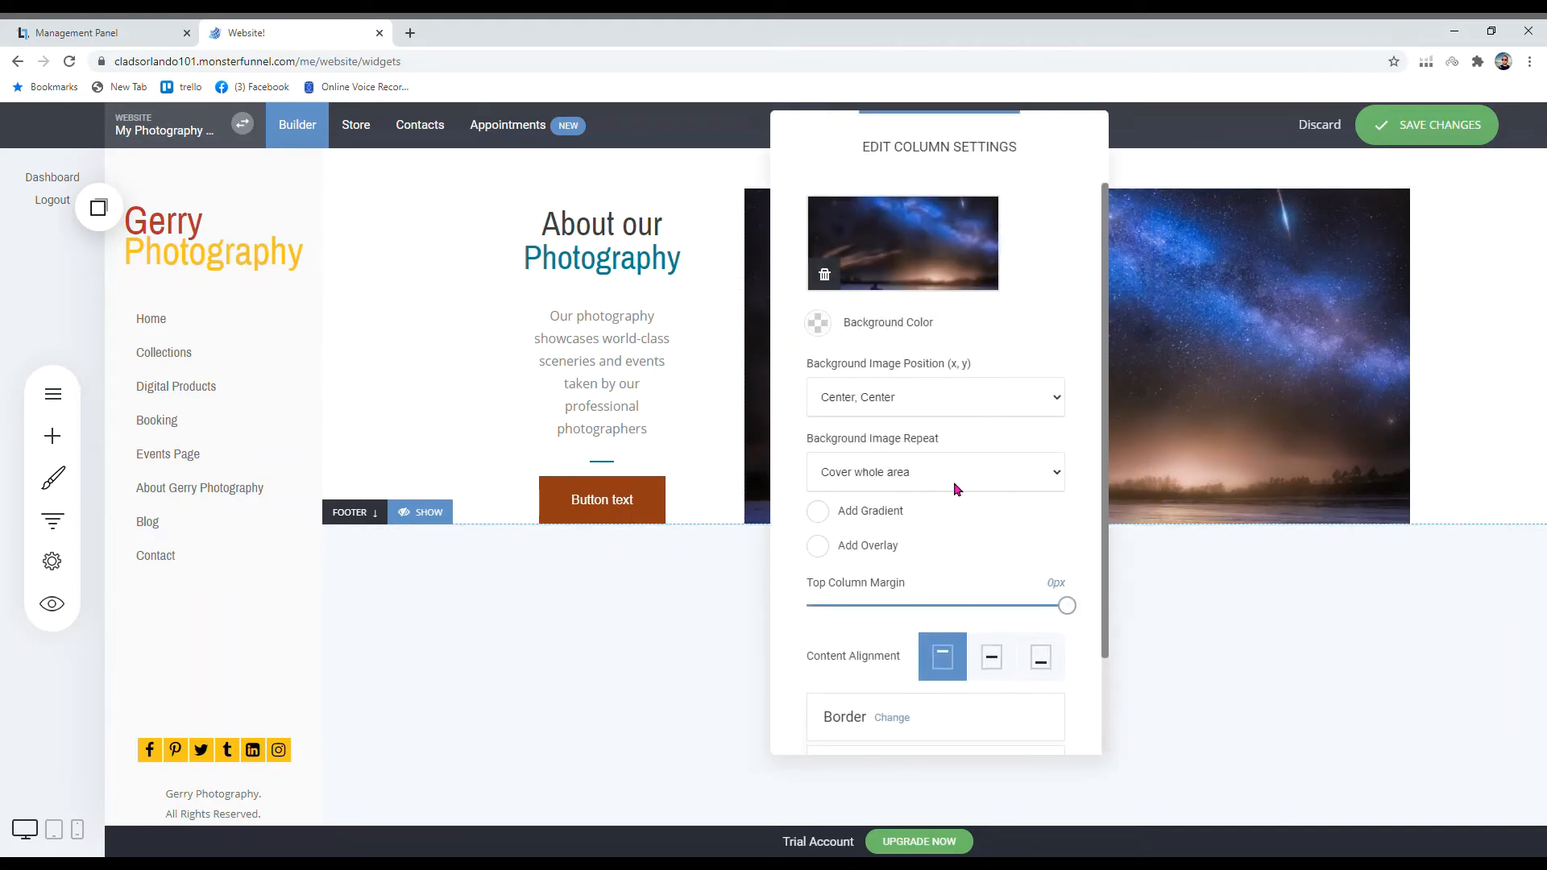
pyautogui.scroll(-3, 954, 481)
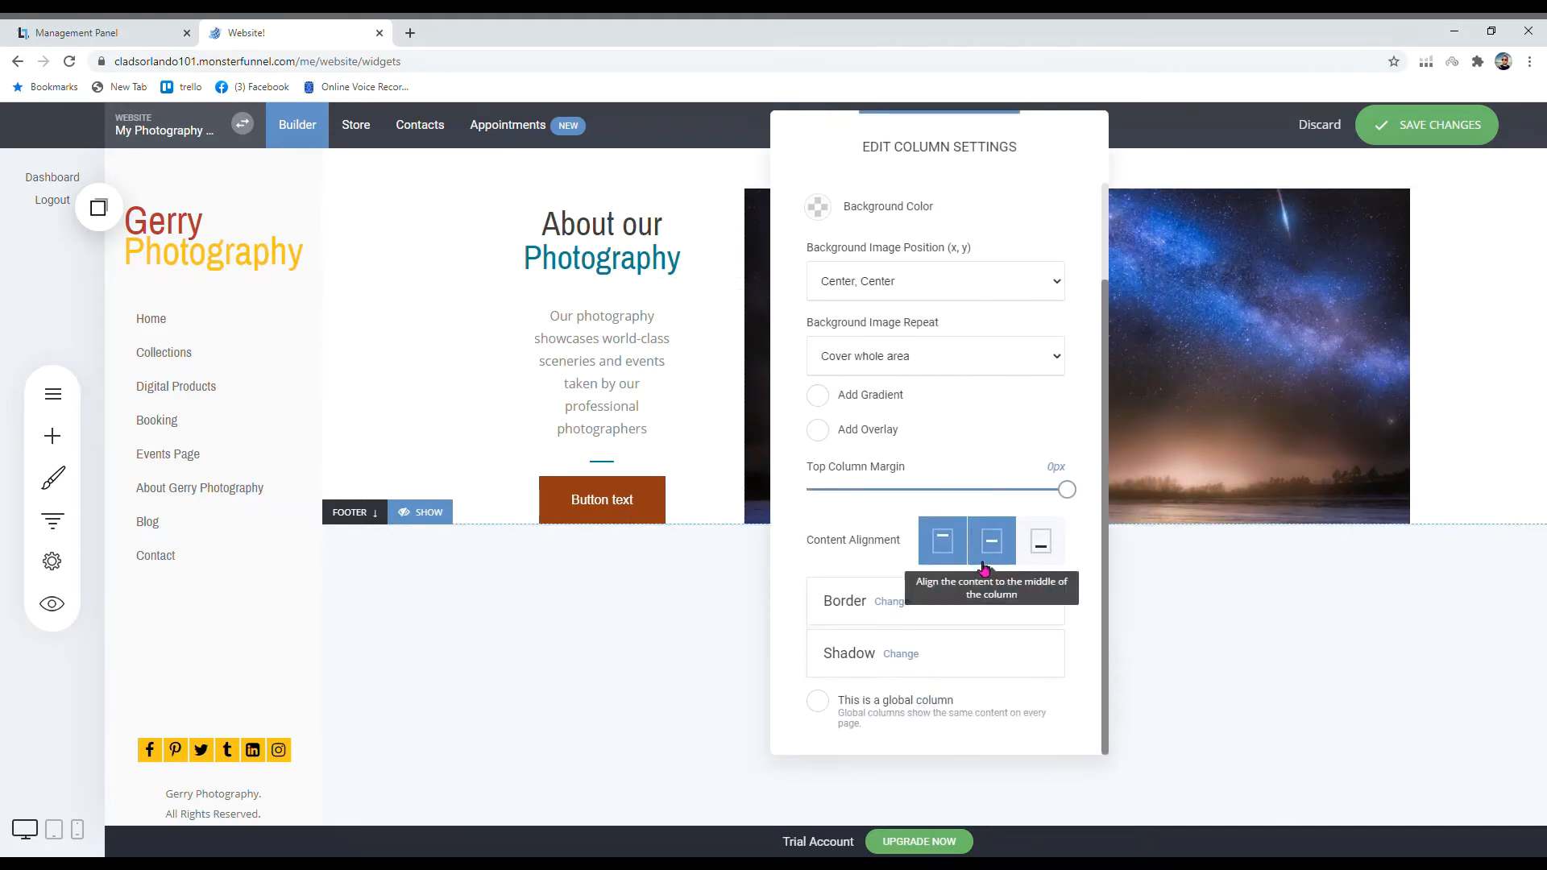
pyautogui.click(894, 604)
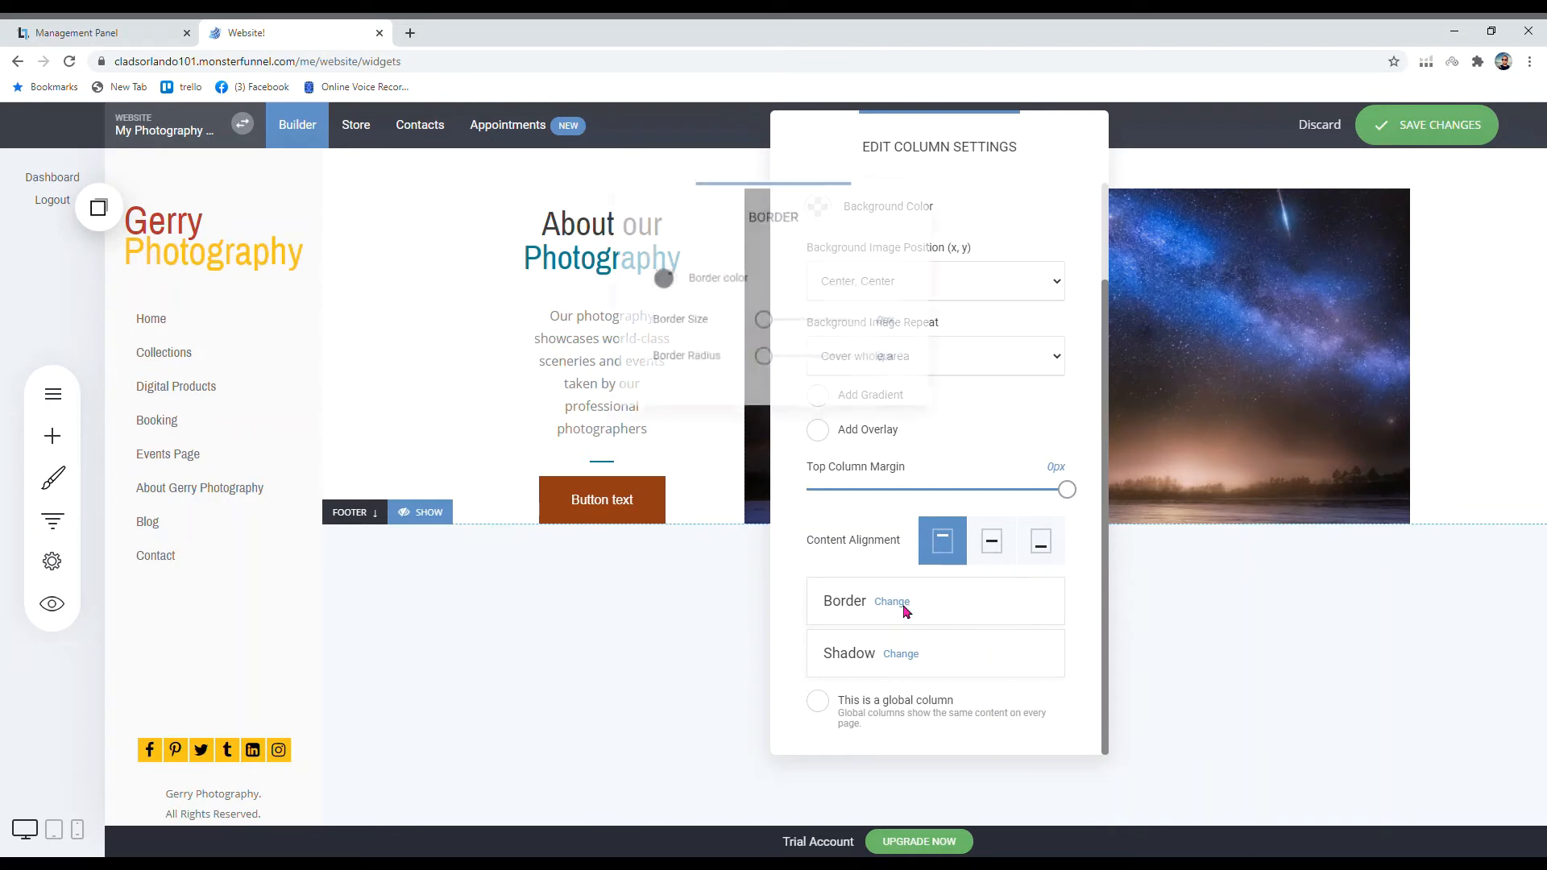
pyautogui.click(980, 629)
pyautogui.click(901, 656)
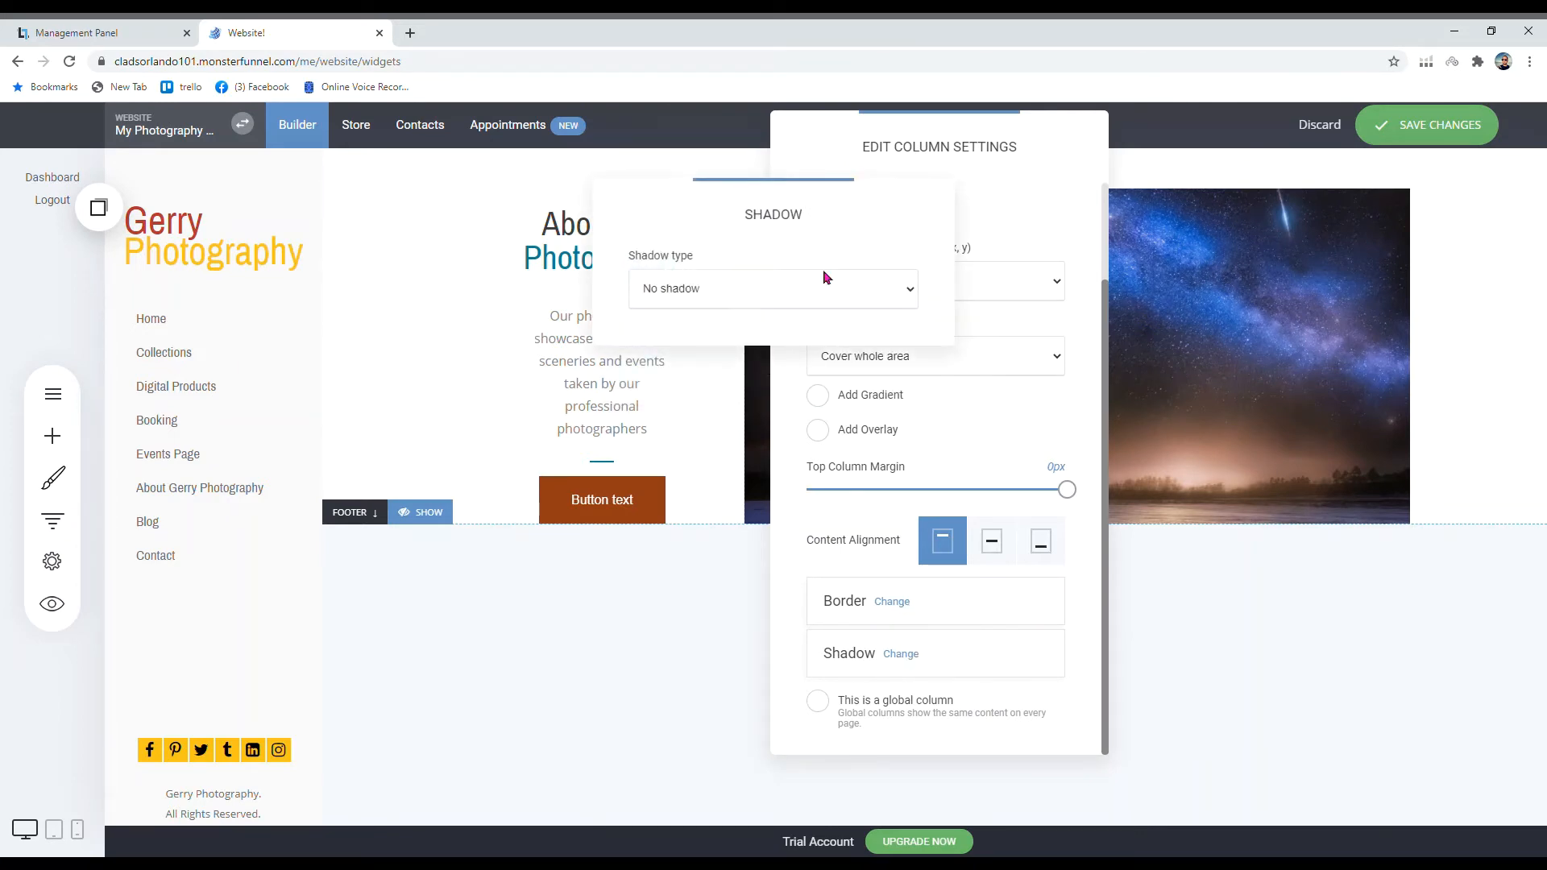
pyautogui.click(771, 298)
pyautogui.click(771, 334)
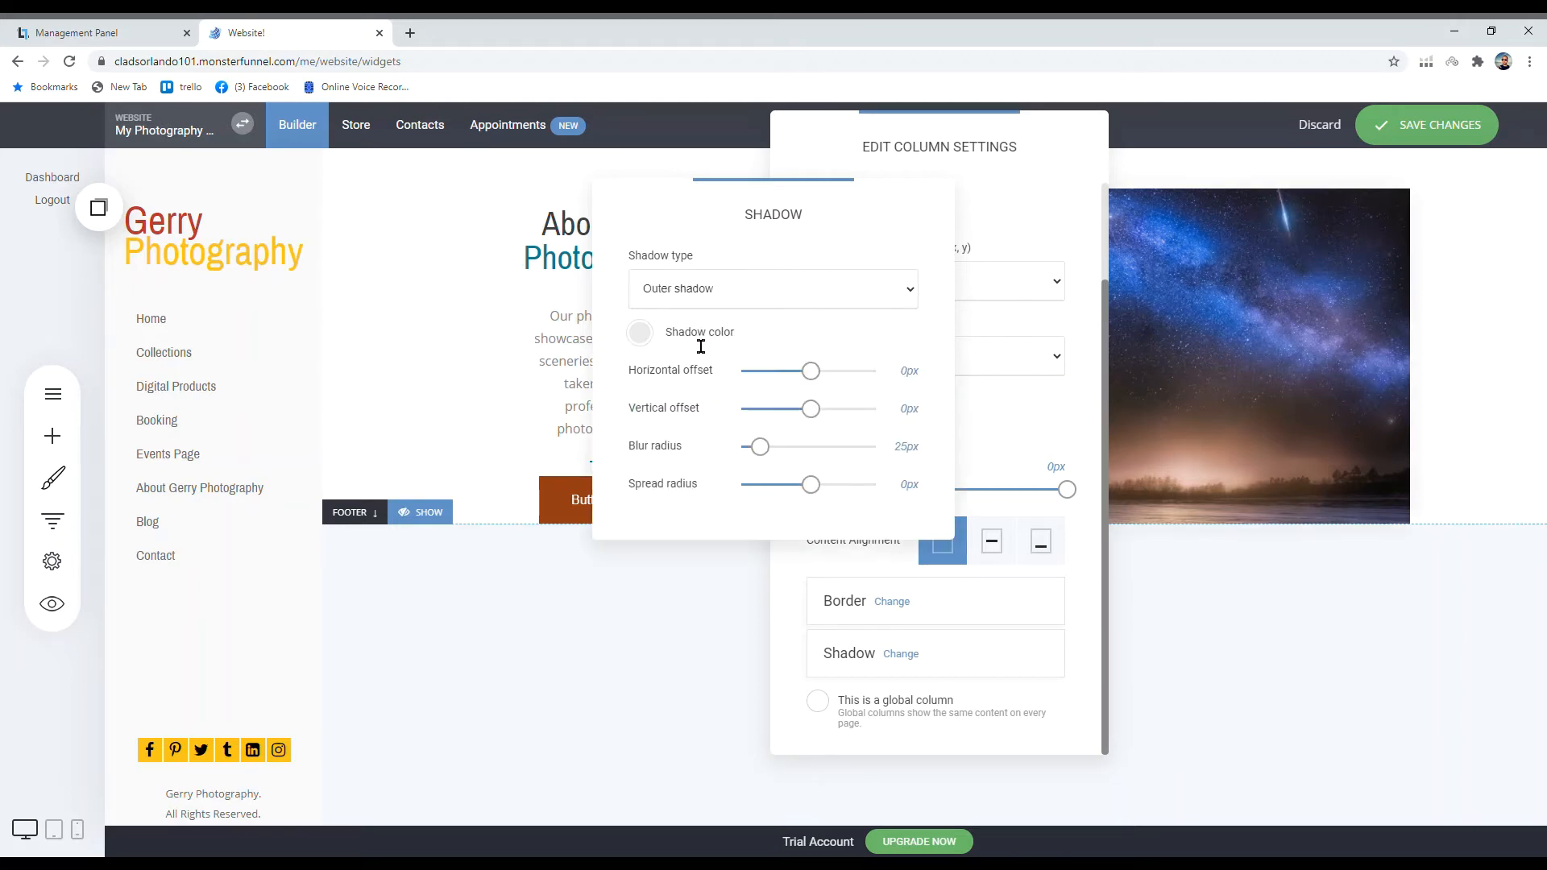
pyautogui.click(639, 333)
pyautogui.click(684, 631)
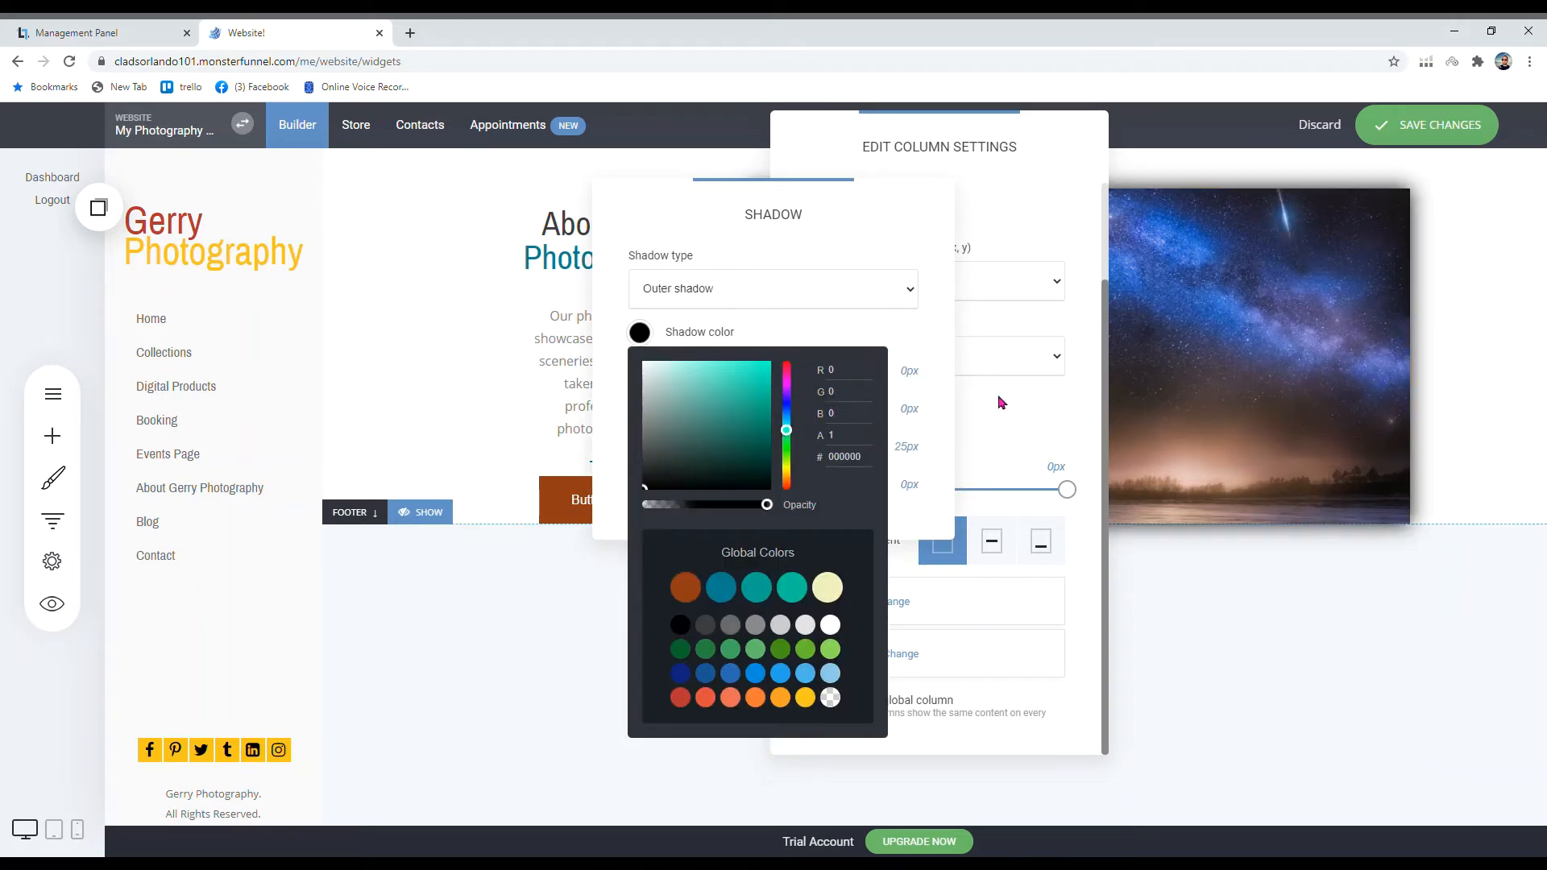
pyautogui.click(1033, 404)
pyautogui.click(1541, 400)
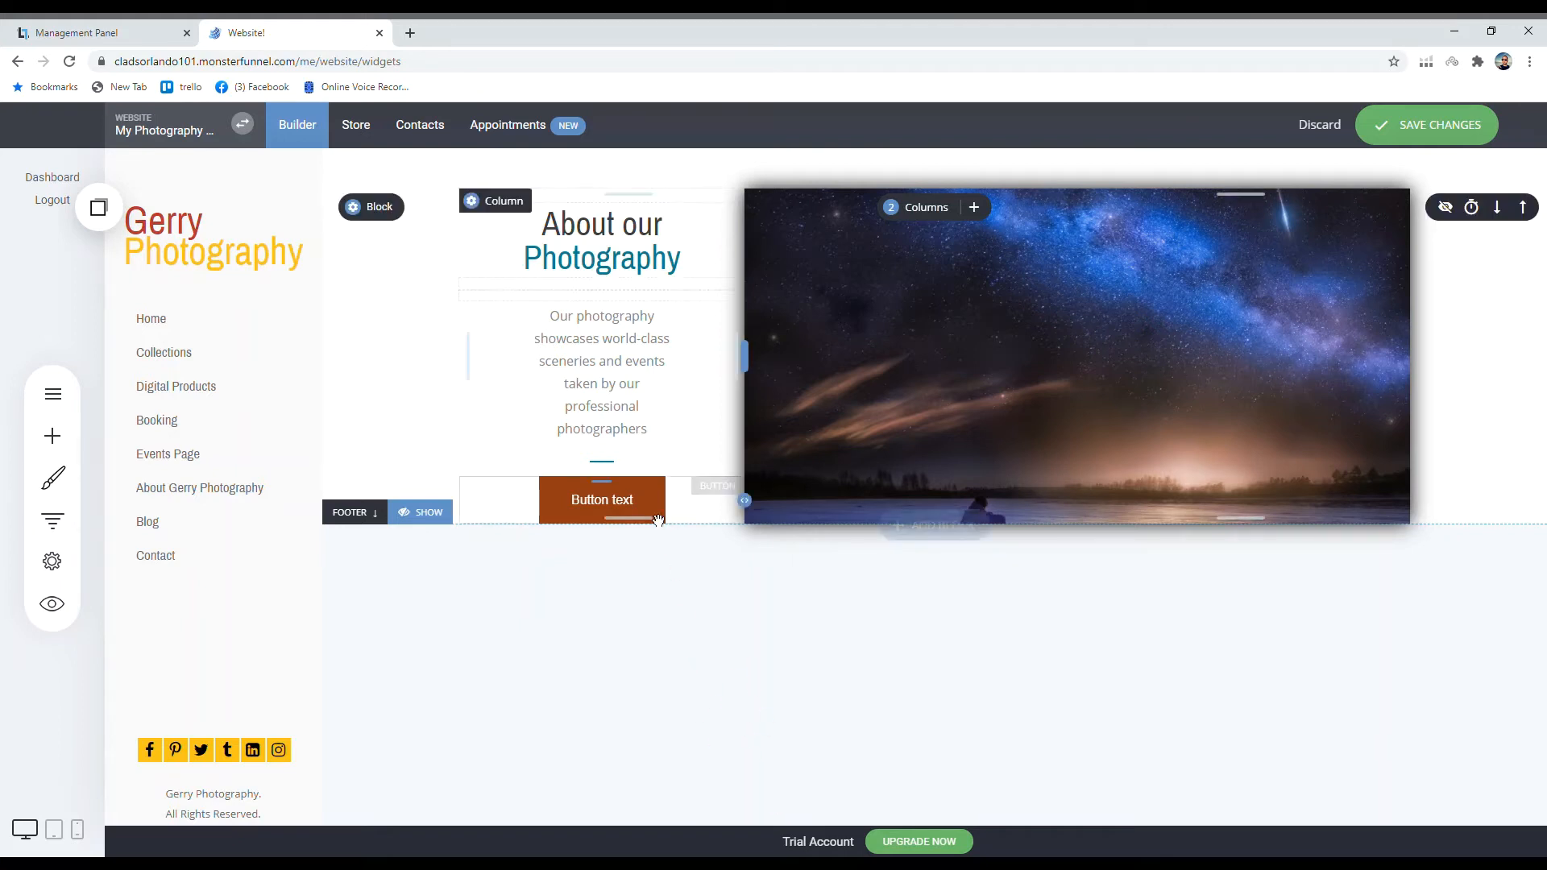
# Step: Move the separator between the heading and the paragraph, and delete the spacer under the heading
pyautogui.moveTo(628, 469); pyautogui.dragTo(635, 314)
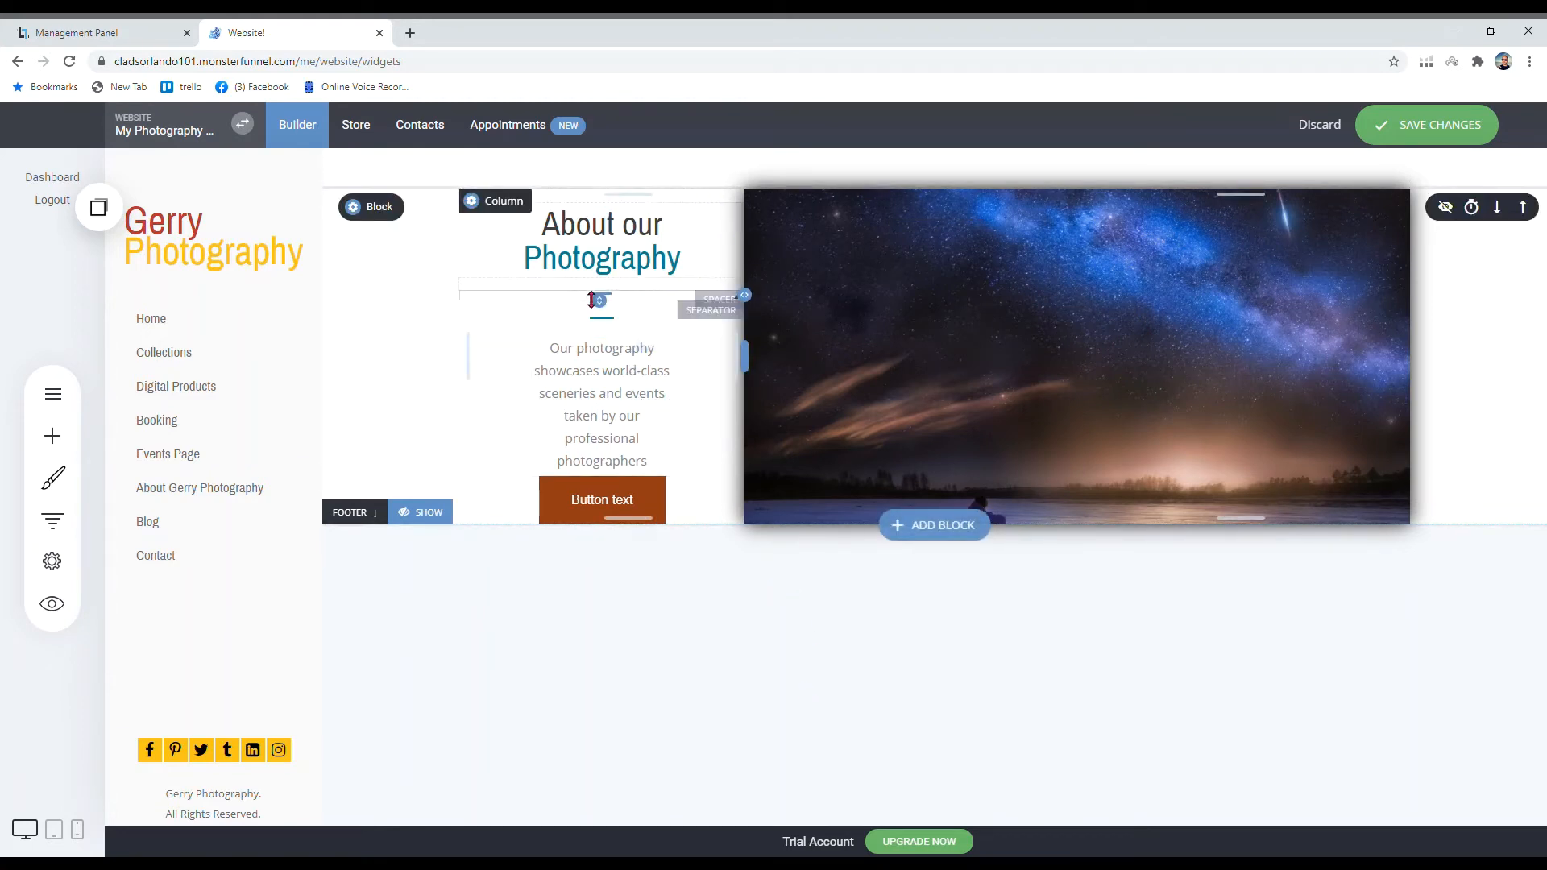
pyautogui.moveTo(592, 298); pyautogui.dragTo(572, 309)
pyautogui.click(525, 268)
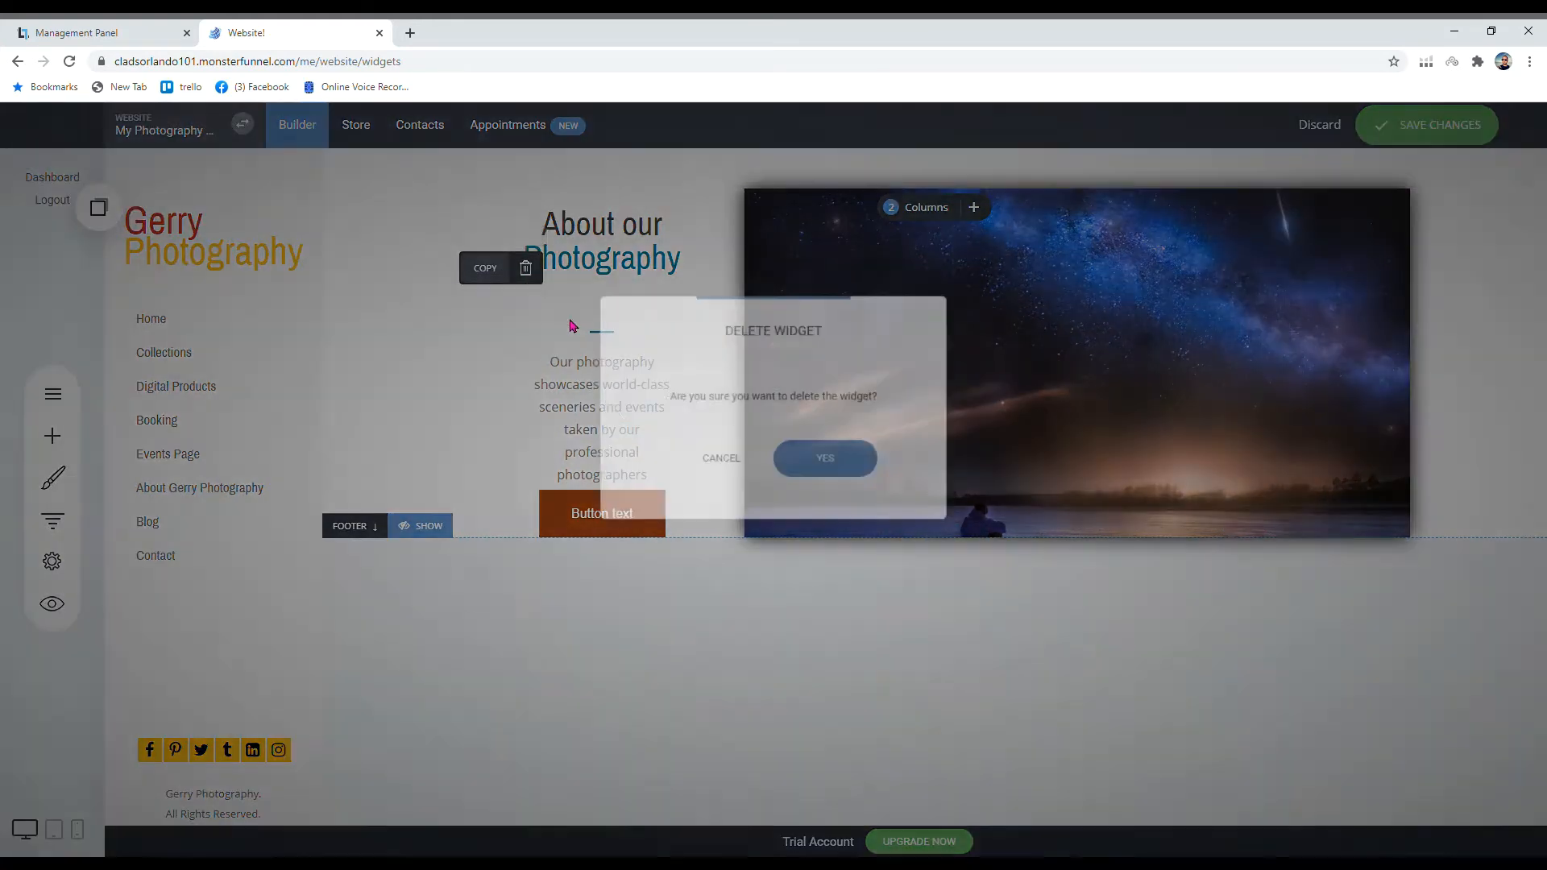
pyautogui.click(806, 459)
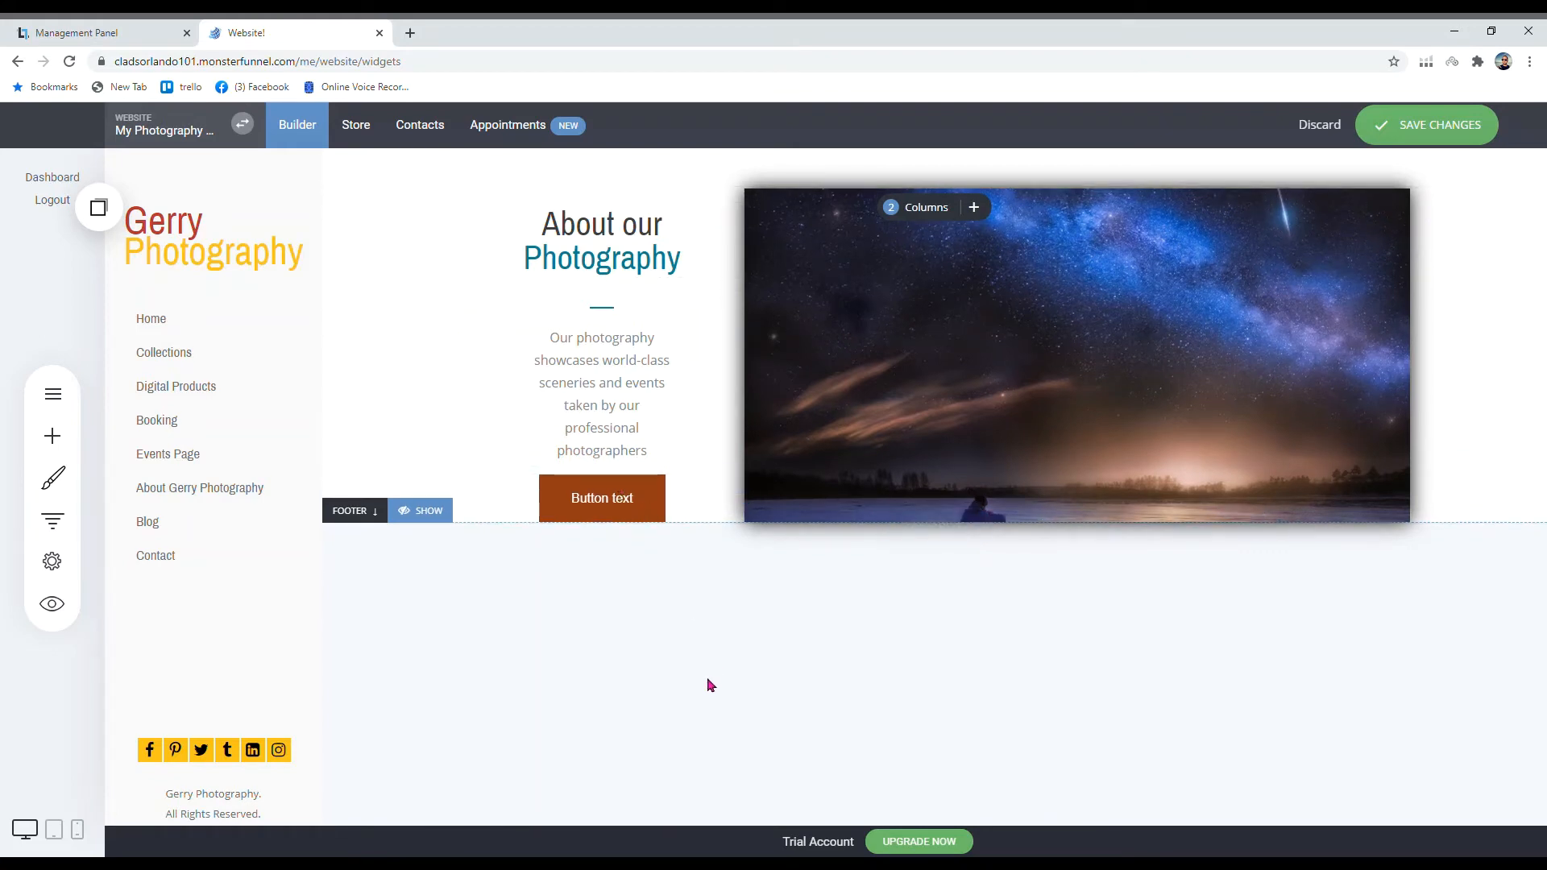
# Step: Add a little space above the button and change its text to "Book Now"
pyautogui.moveTo(634, 473); pyautogui.dragTo(634, 488)
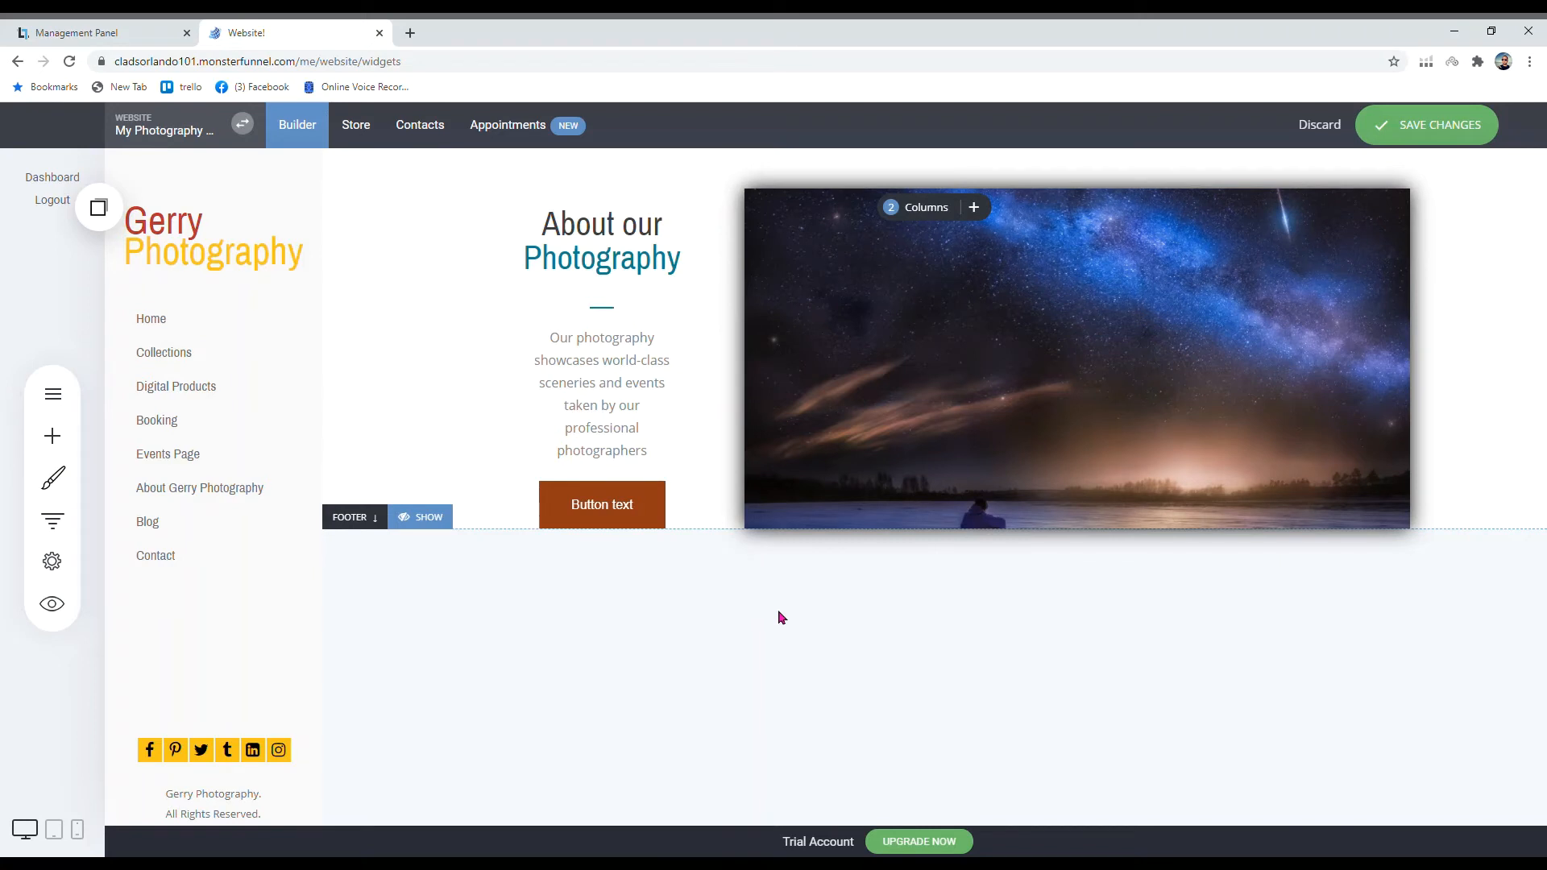
pyautogui.click(614, 505)
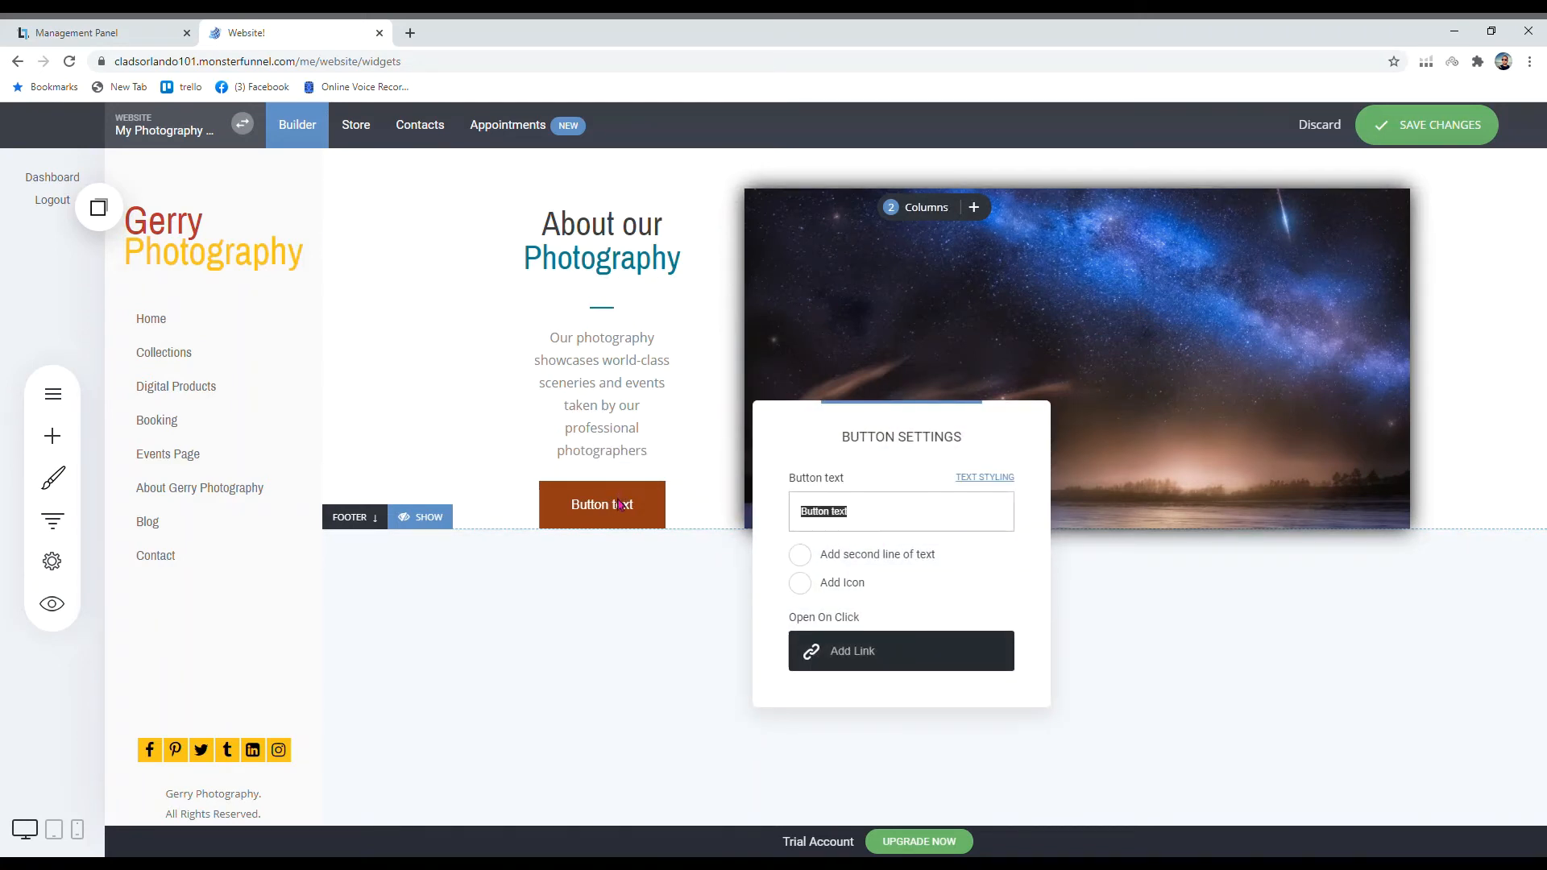
pyautogui.write('Book Now')
pyautogui.click(1338, 646)
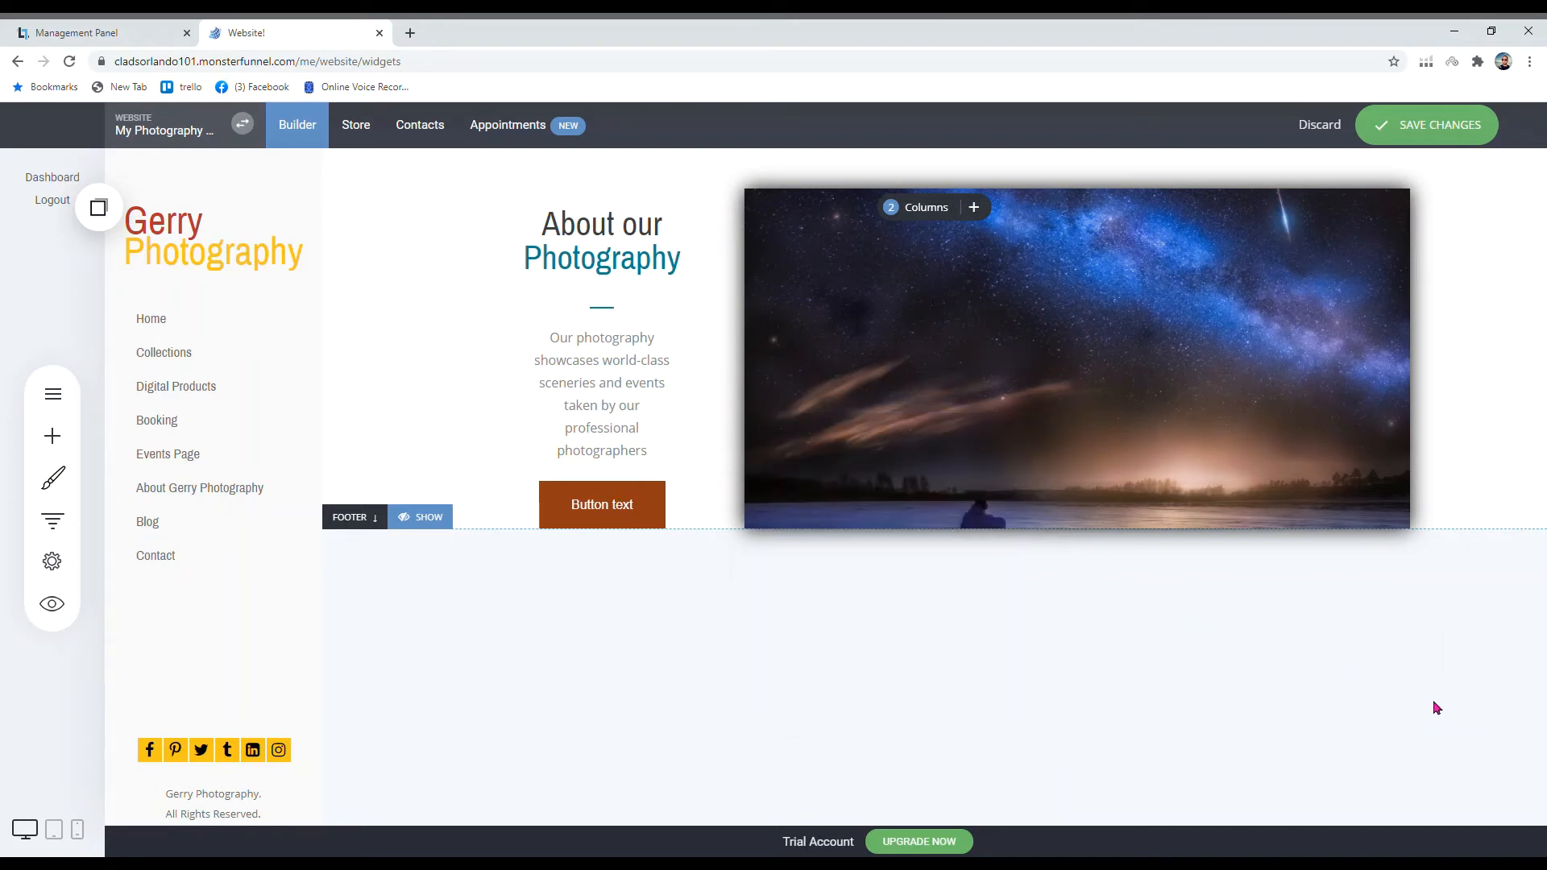
# Step: Round the Book Now button's corners with a border radius of 32px in its styling settings
pyautogui.click(627, 518)
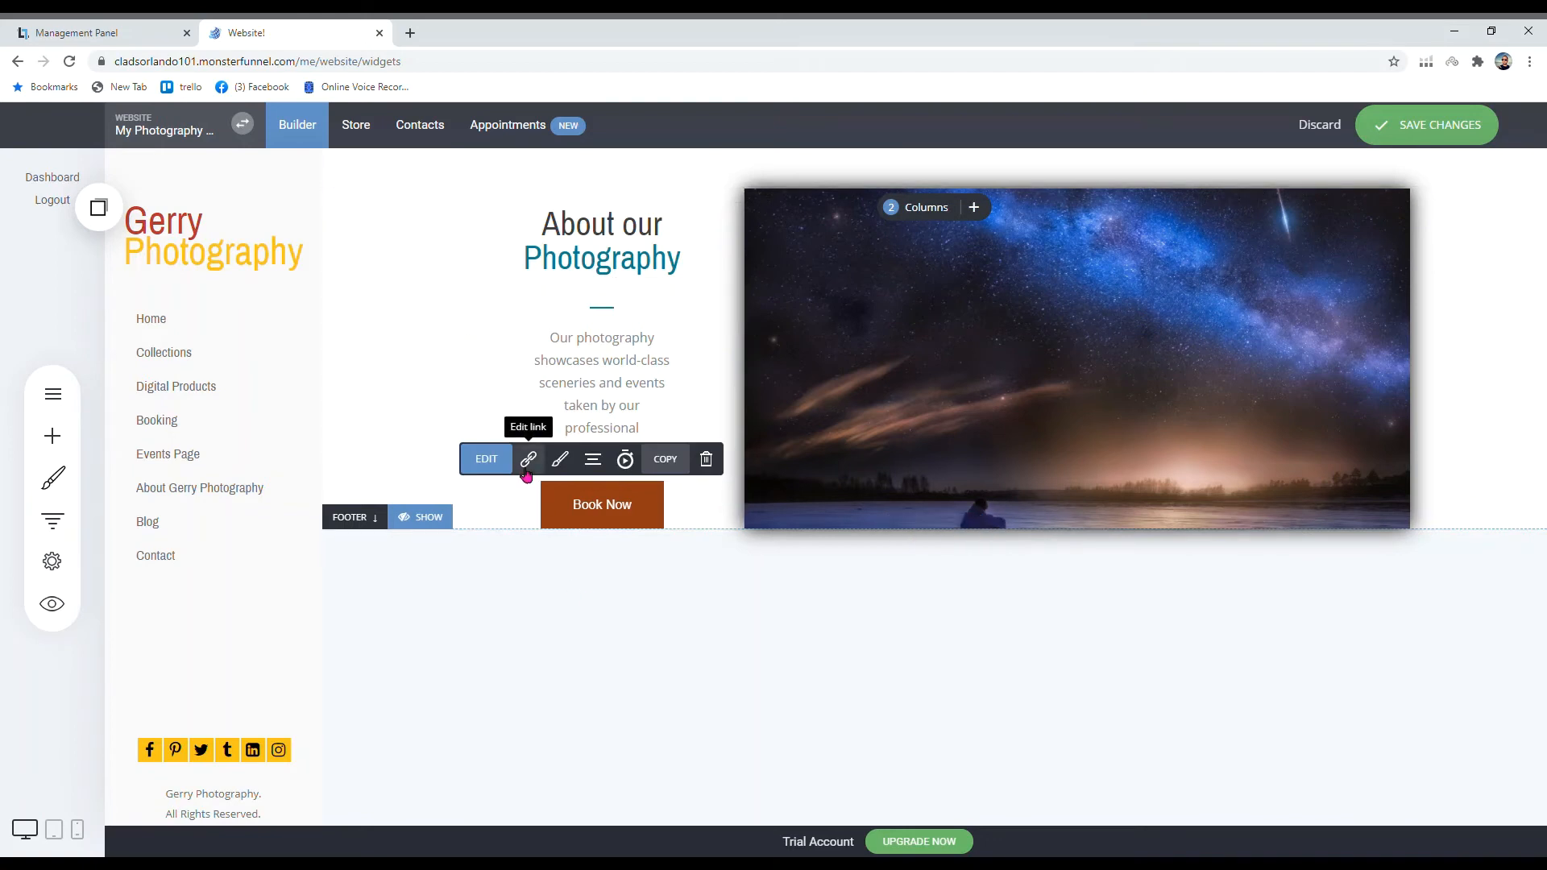
pyautogui.click(651, 547)
pyautogui.click(628, 513)
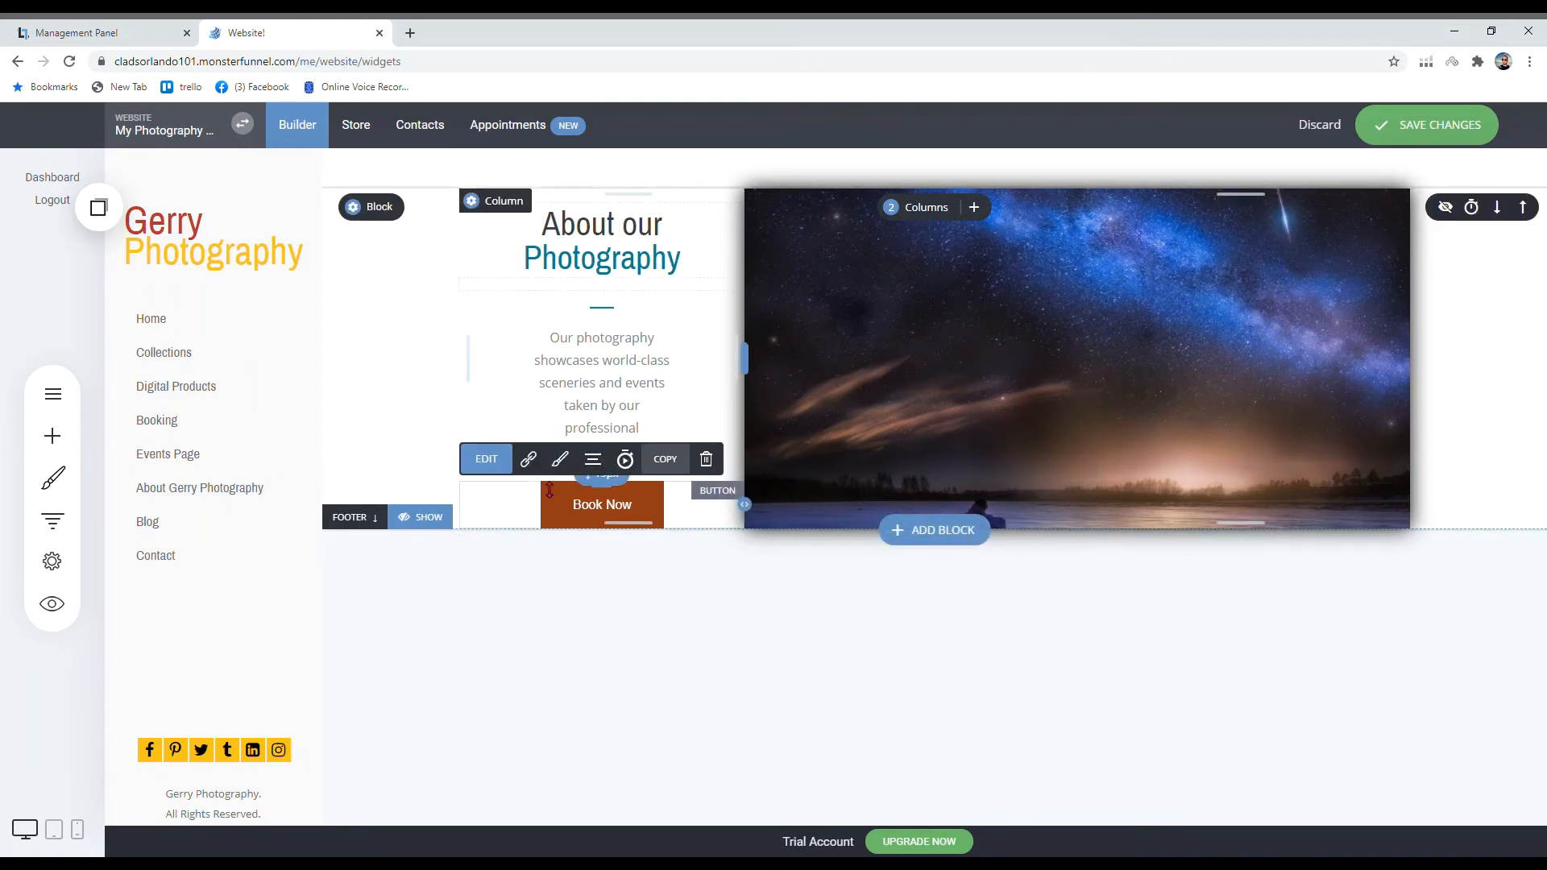
pyautogui.click(714, 576)
pyautogui.click(641, 516)
pyautogui.click(559, 461)
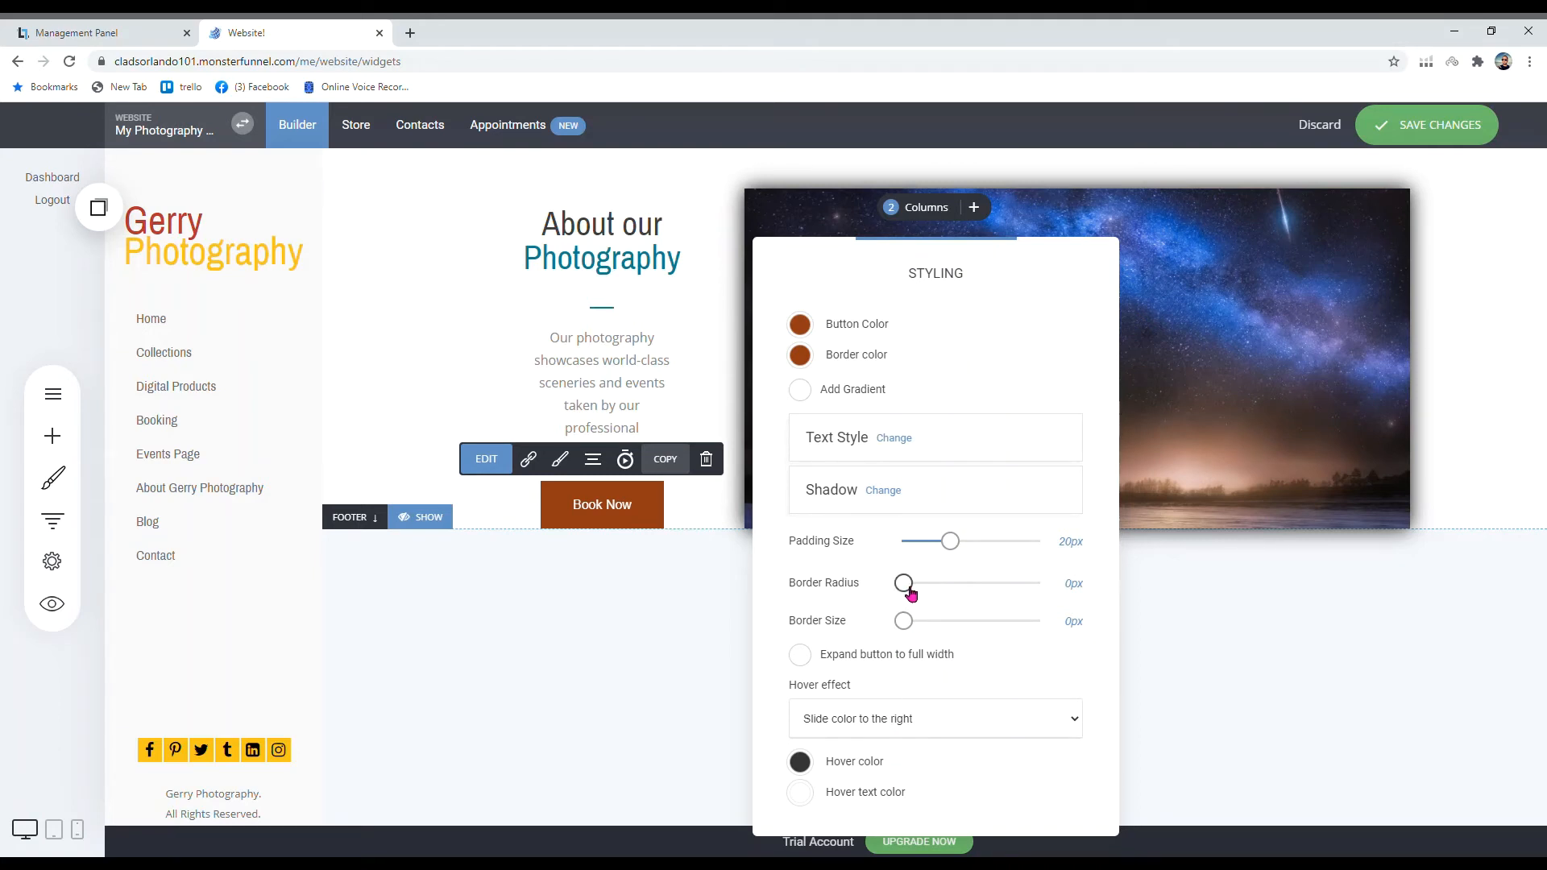
pyautogui.moveTo(905, 585); pyautogui.dragTo(984, 588)
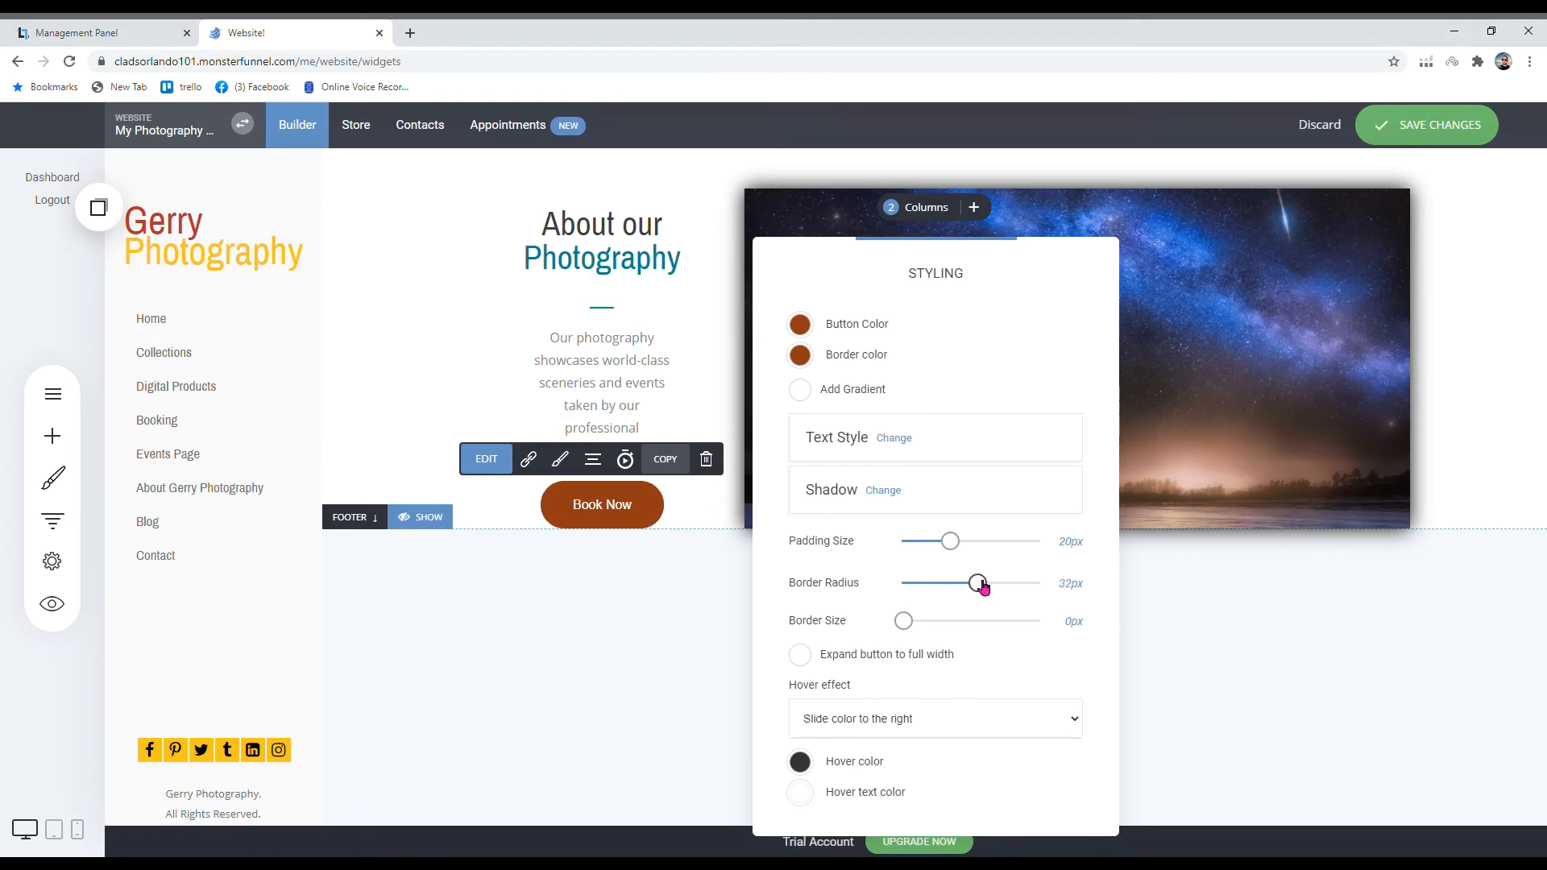
# Step: Set the Book Now button's color to the teal third global color
pyautogui.click(811, 333)
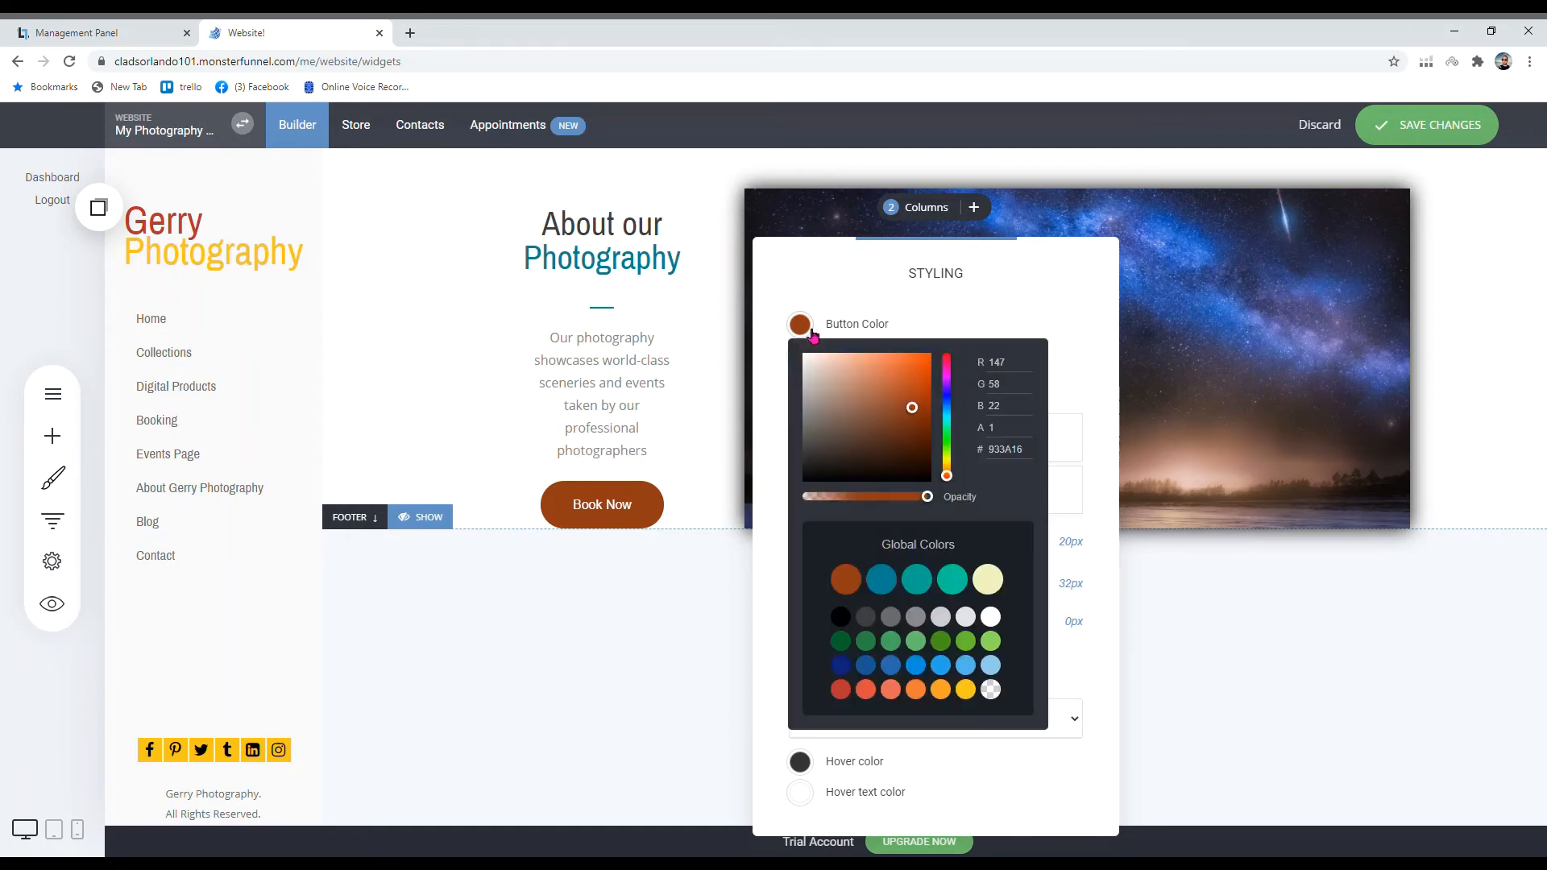
pyautogui.click(888, 583)
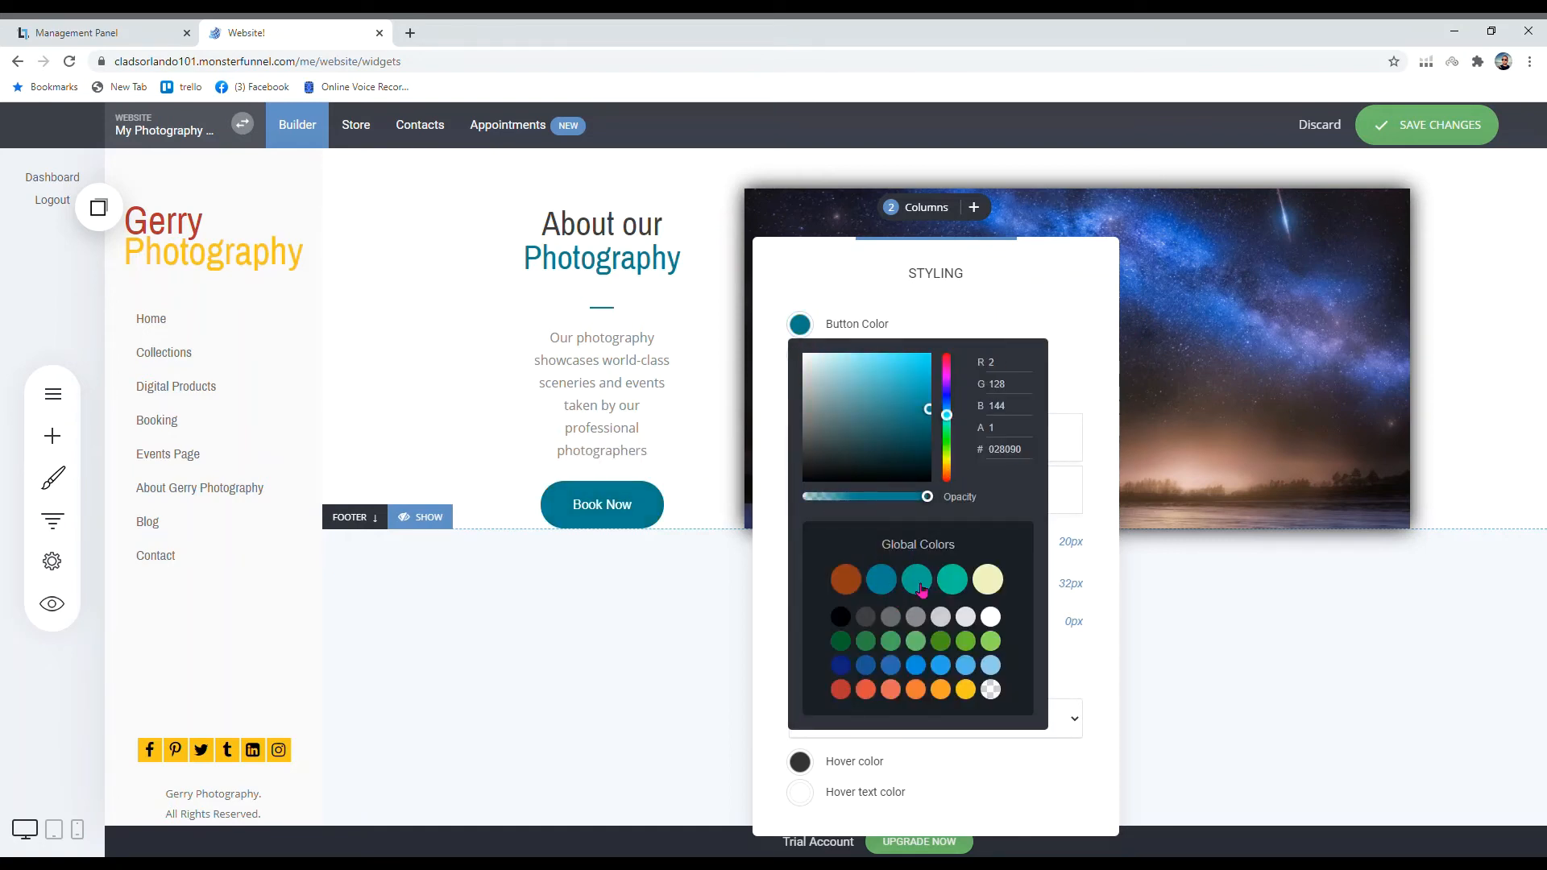
pyautogui.click(920, 582)
pyautogui.click(834, 274)
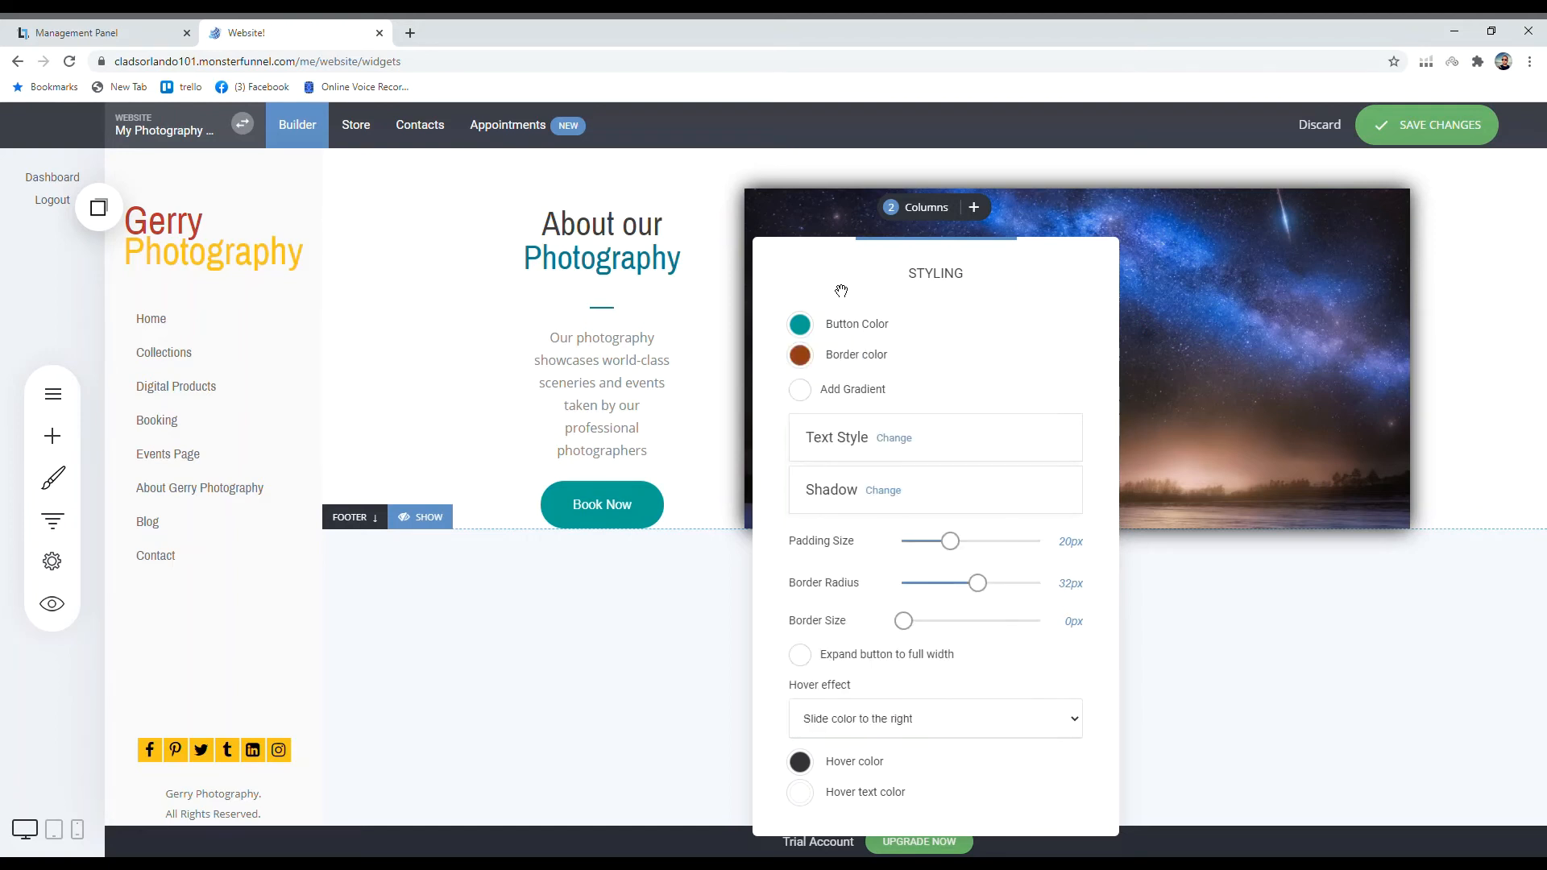
# Step: Set the button's hover color to white (FFFFFF) and its hover text color to the second global color, dark teal blue
pyautogui.click(803, 760)
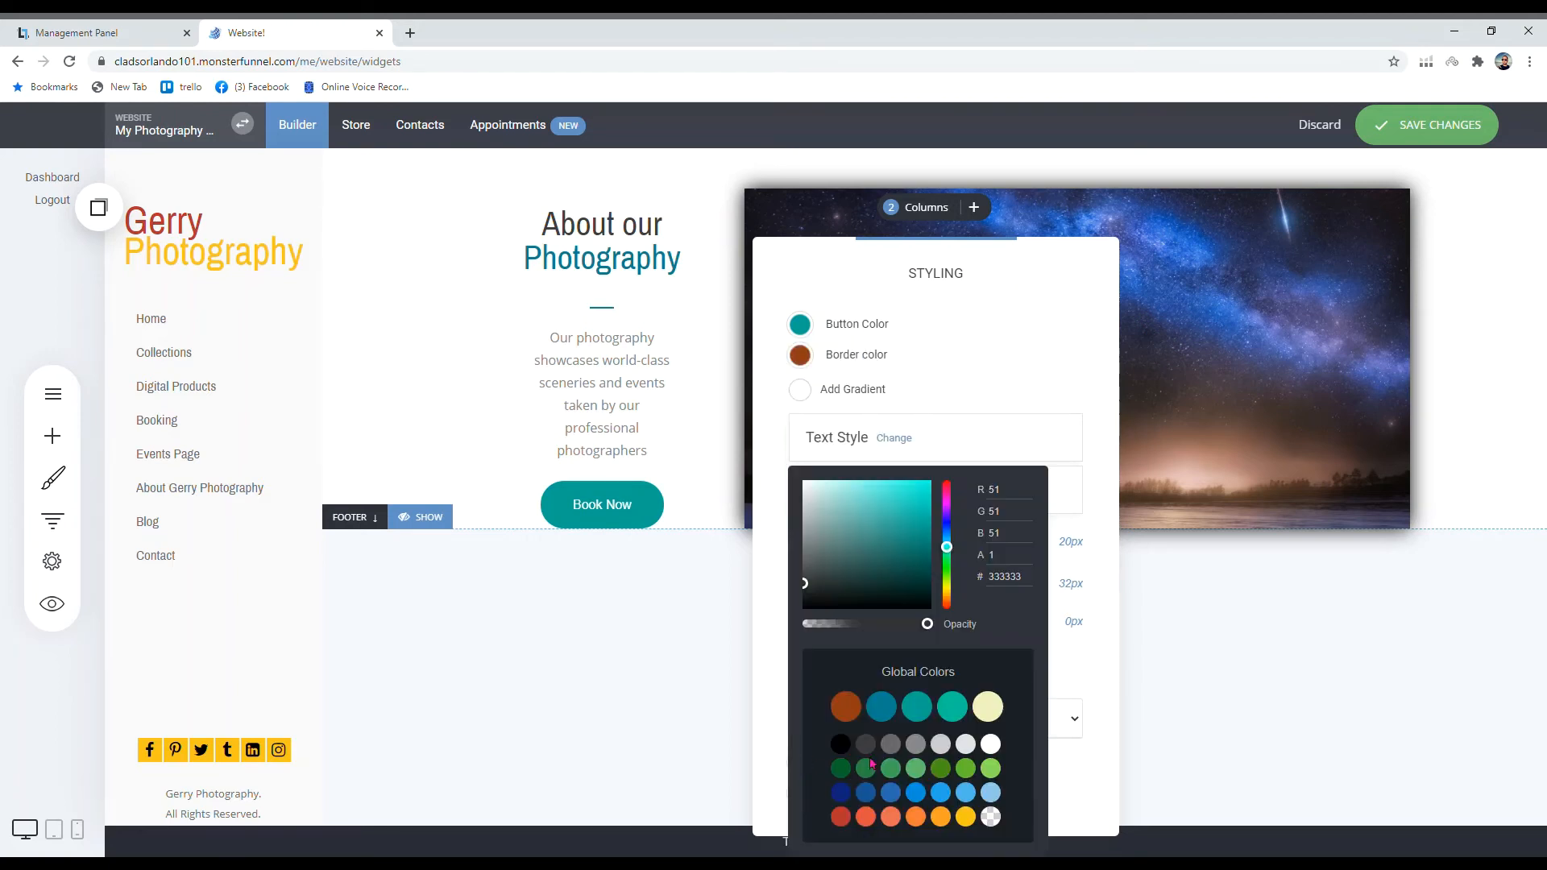
pyautogui.click(997, 751)
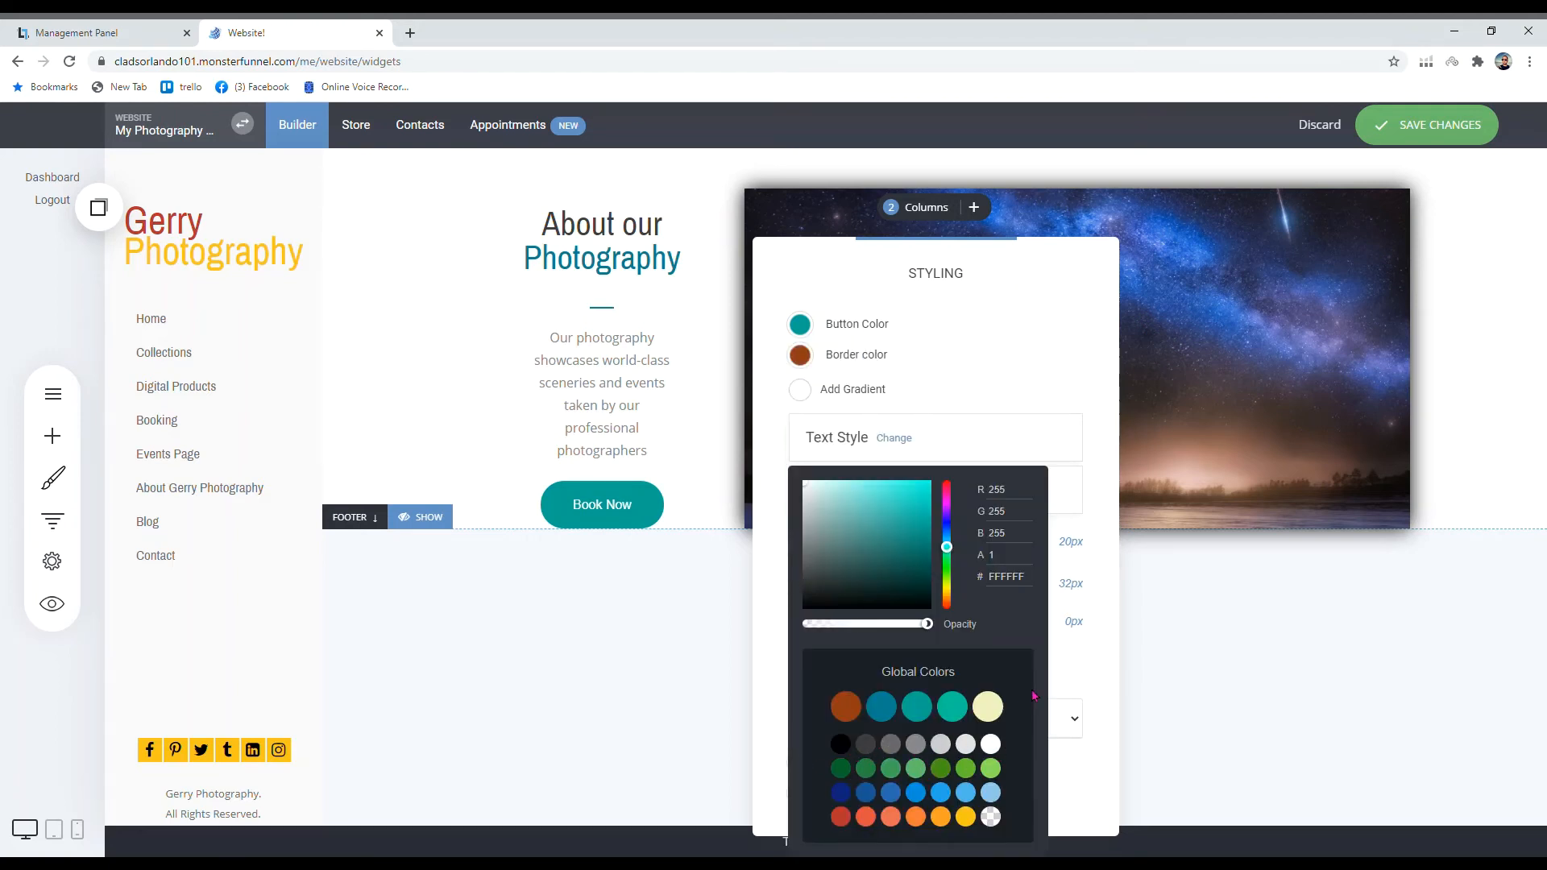
pyautogui.click(1074, 668)
pyautogui.click(801, 792)
pyautogui.click(881, 707)
pyautogui.click(1084, 655)
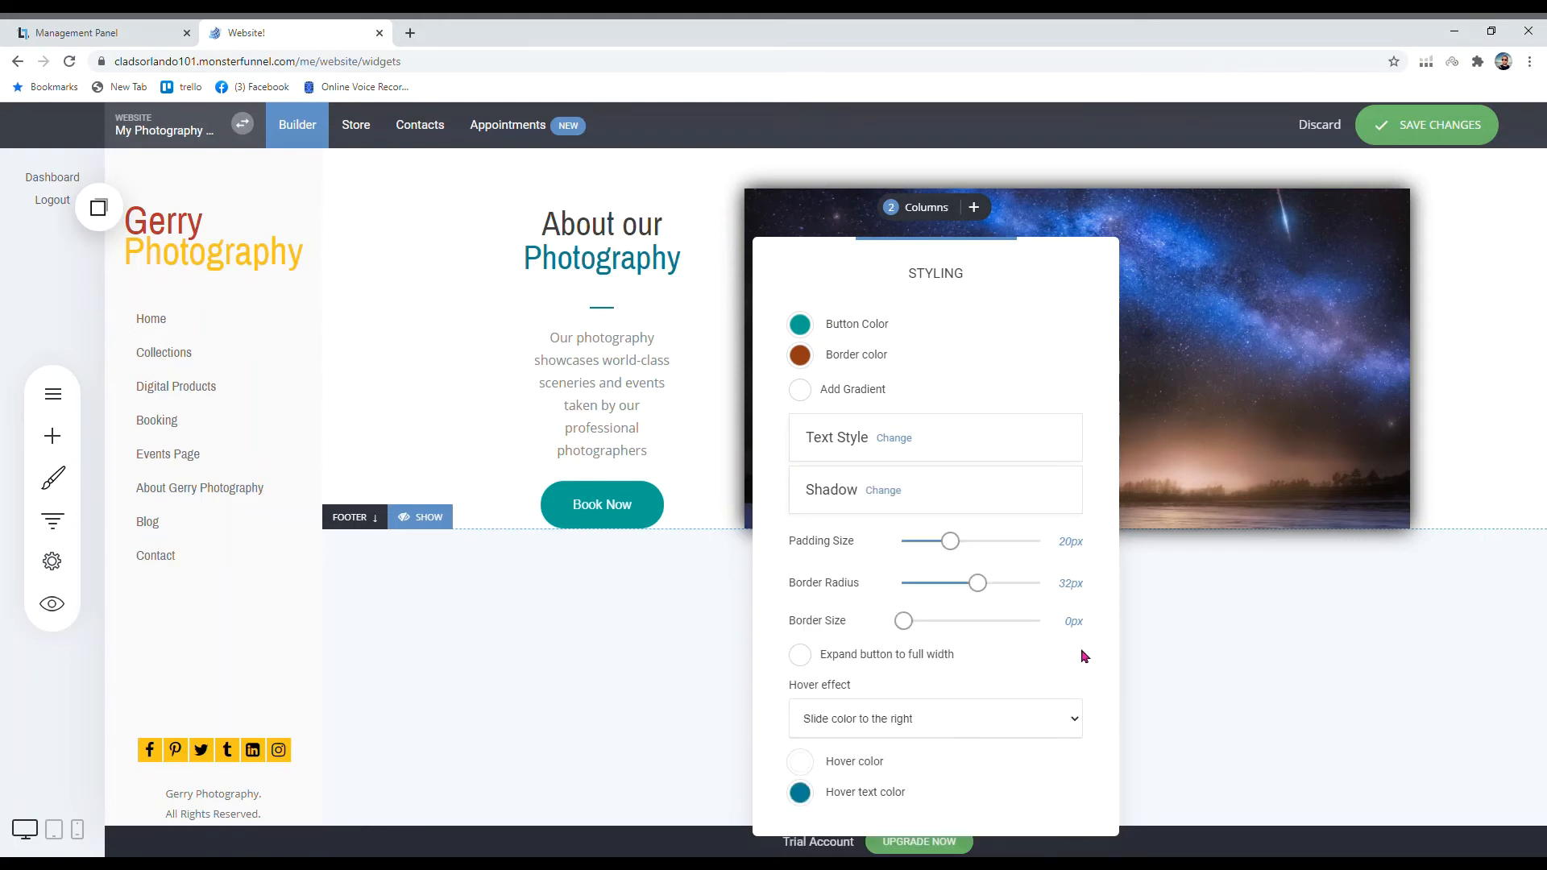
# Step: Try the second global color and transparent as the Book Now button's border color
pyautogui.click(804, 357)
pyautogui.click(883, 605)
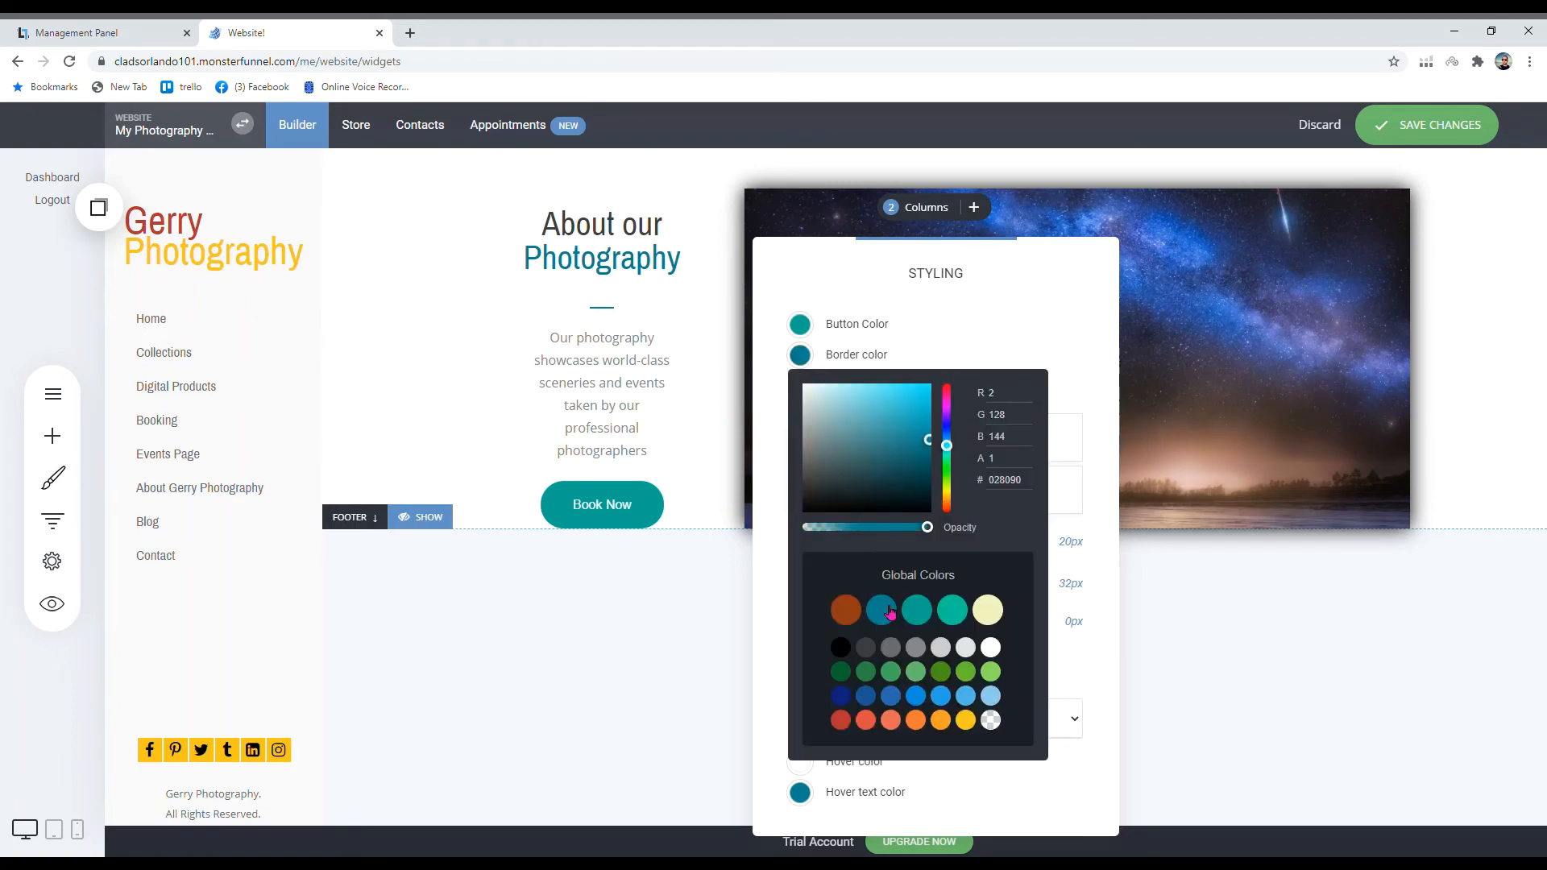
pyautogui.click(990, 721)
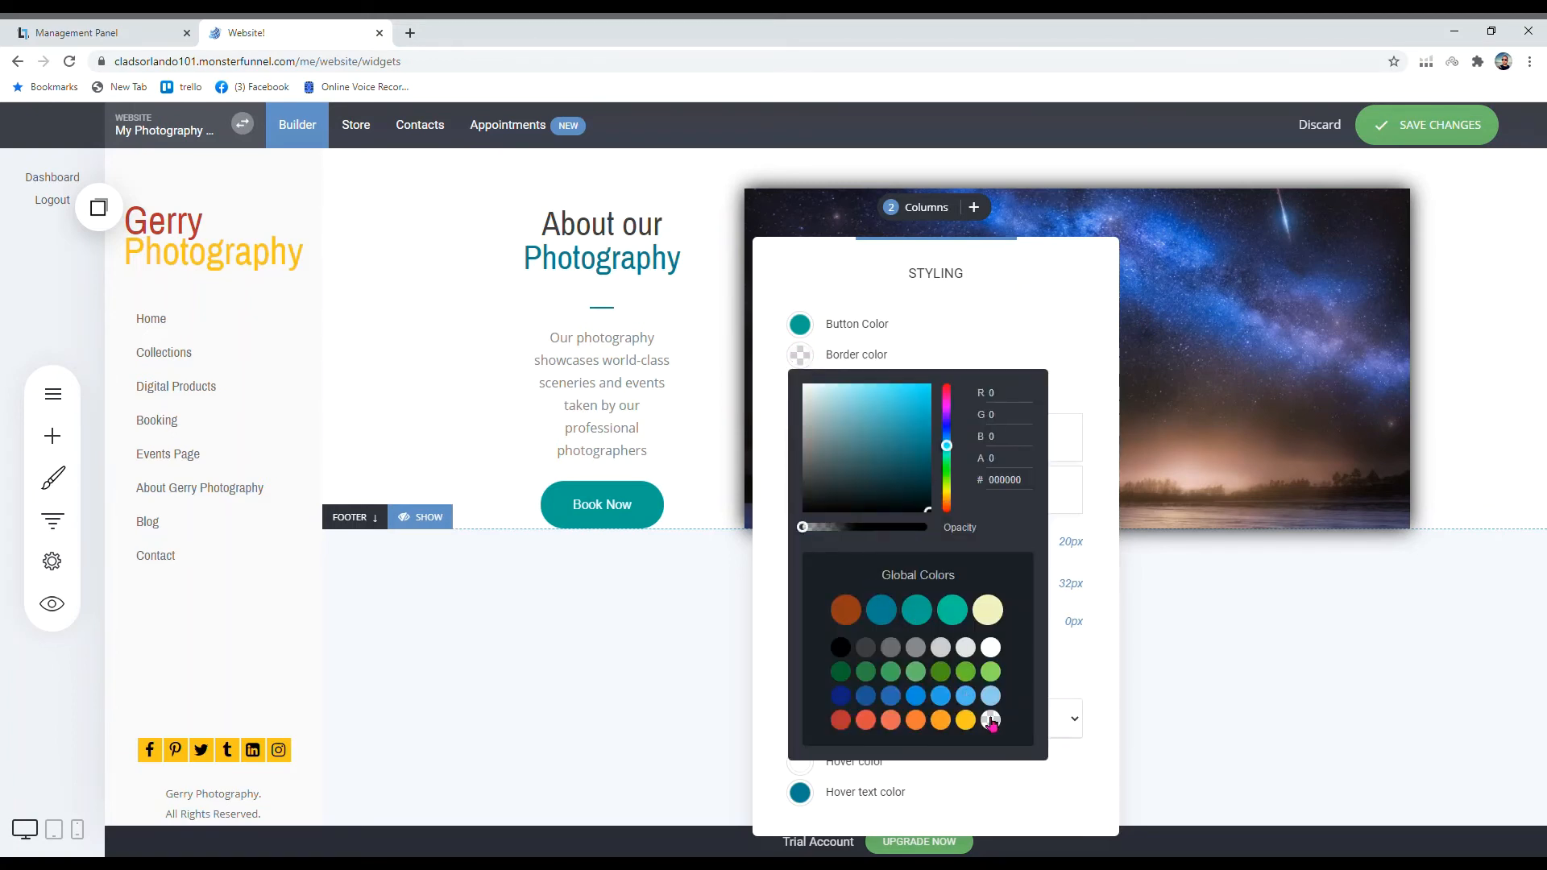
pyautogui.click(1080, 659)
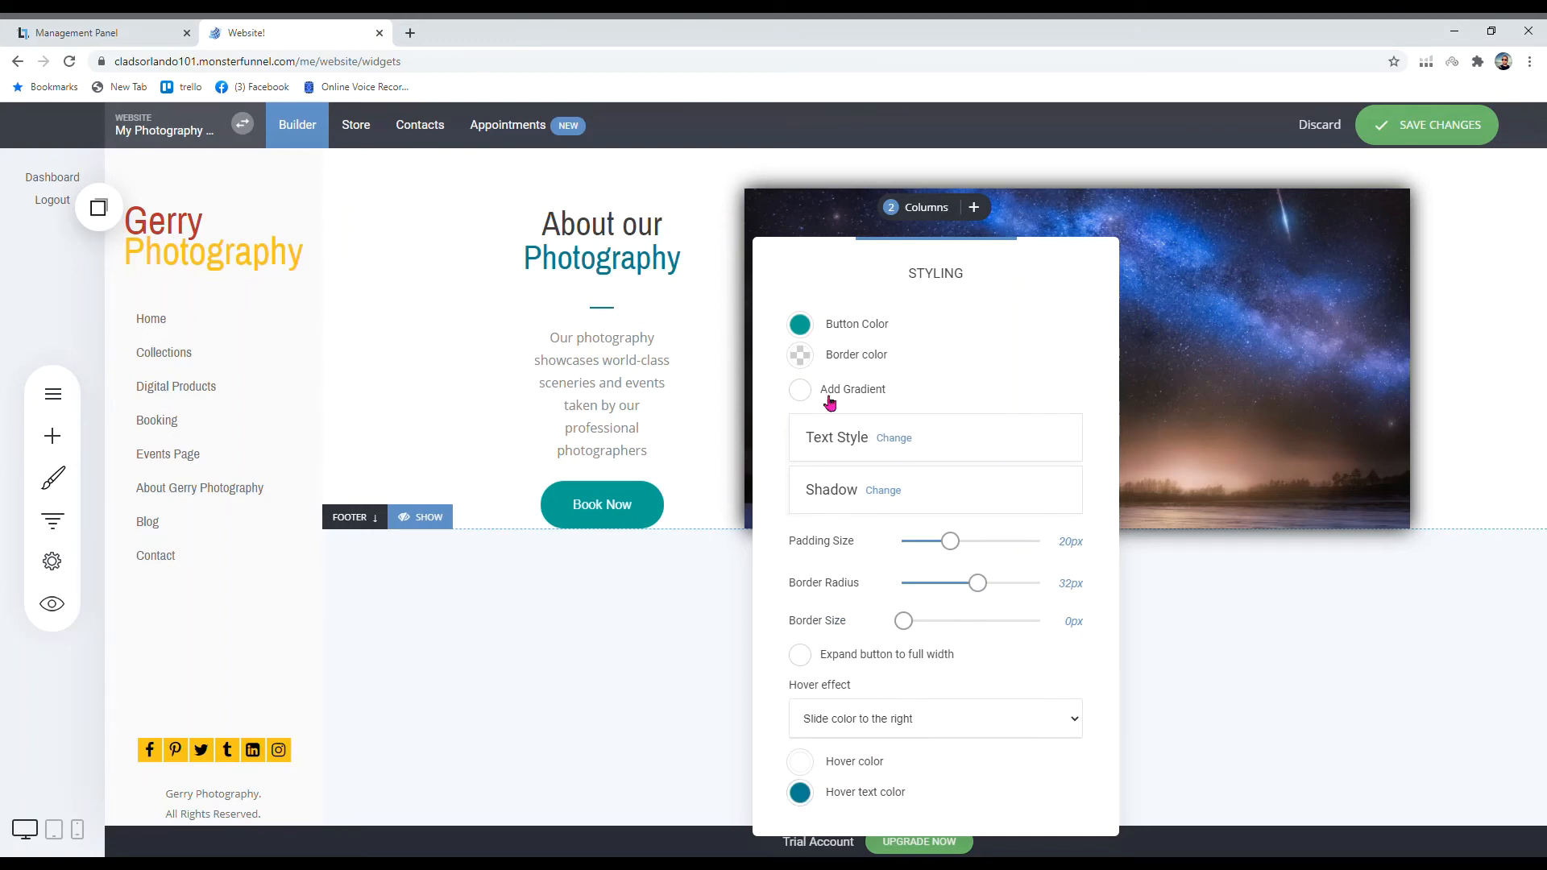
# Step: Set the Book Now button's border color to the teal third global color and save the website changes
pyautogui.click(802, 360)
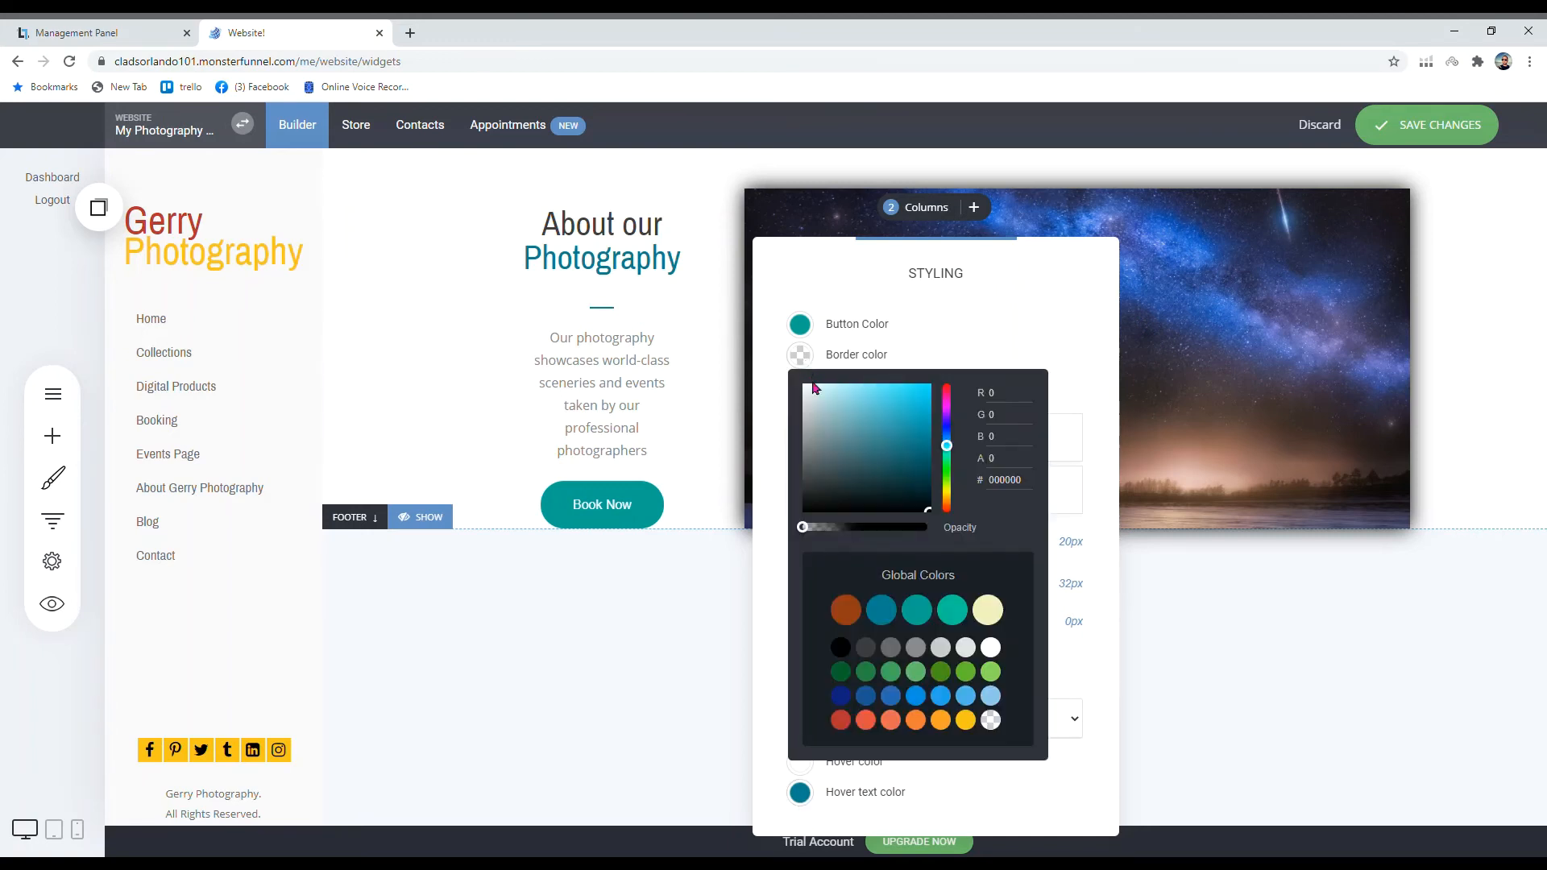
pyautogui.click(916, 610)
pyautogui.click(1066, 667)
pyautogui.click(1163, 603)
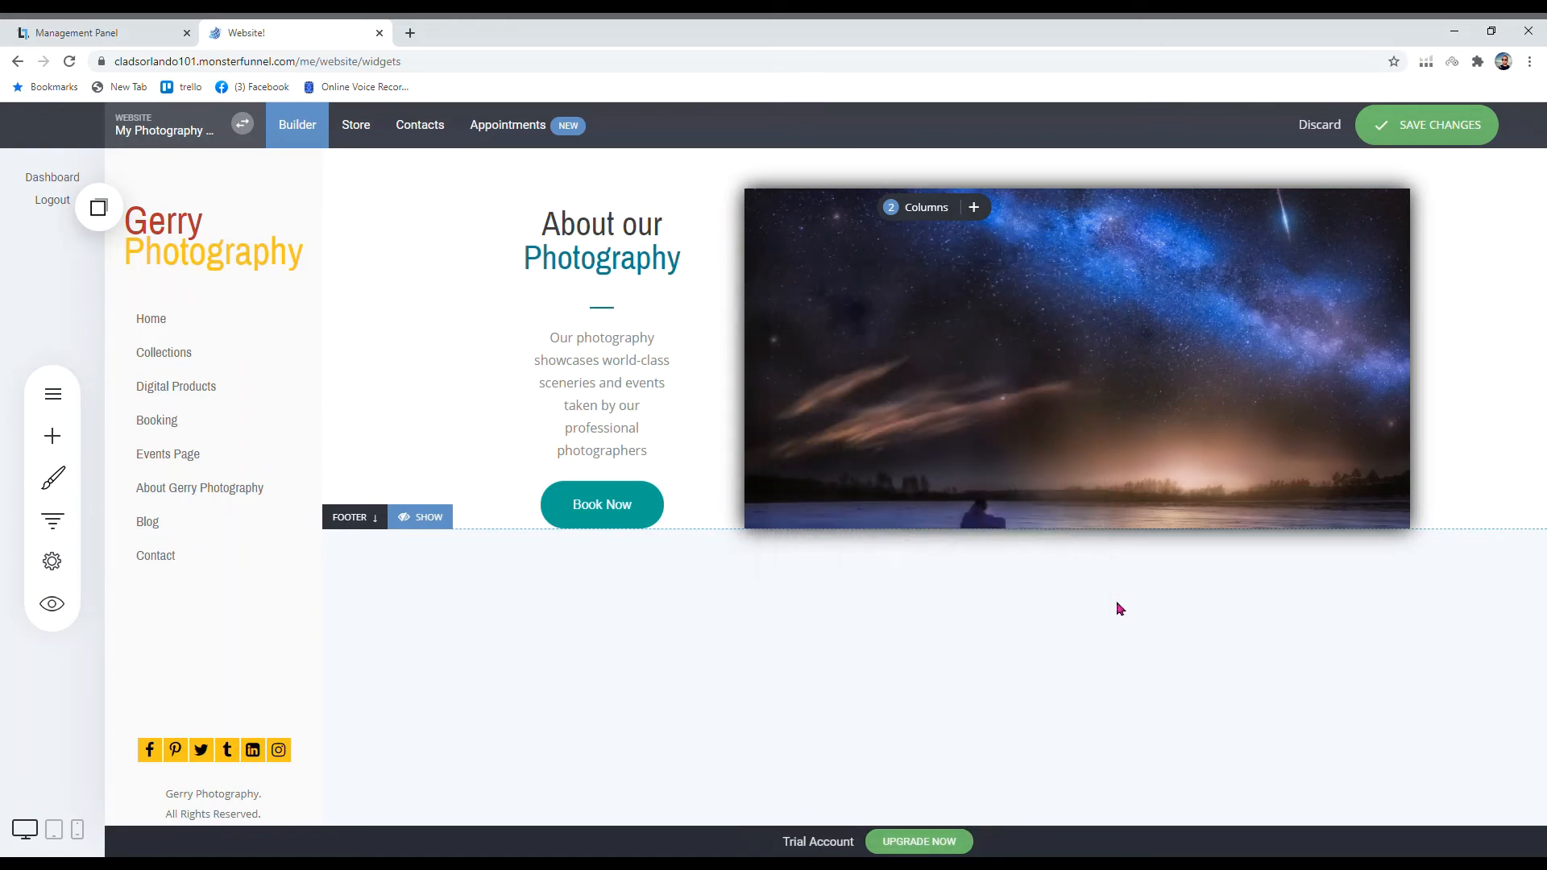
pyautogui.click(1402, 125)
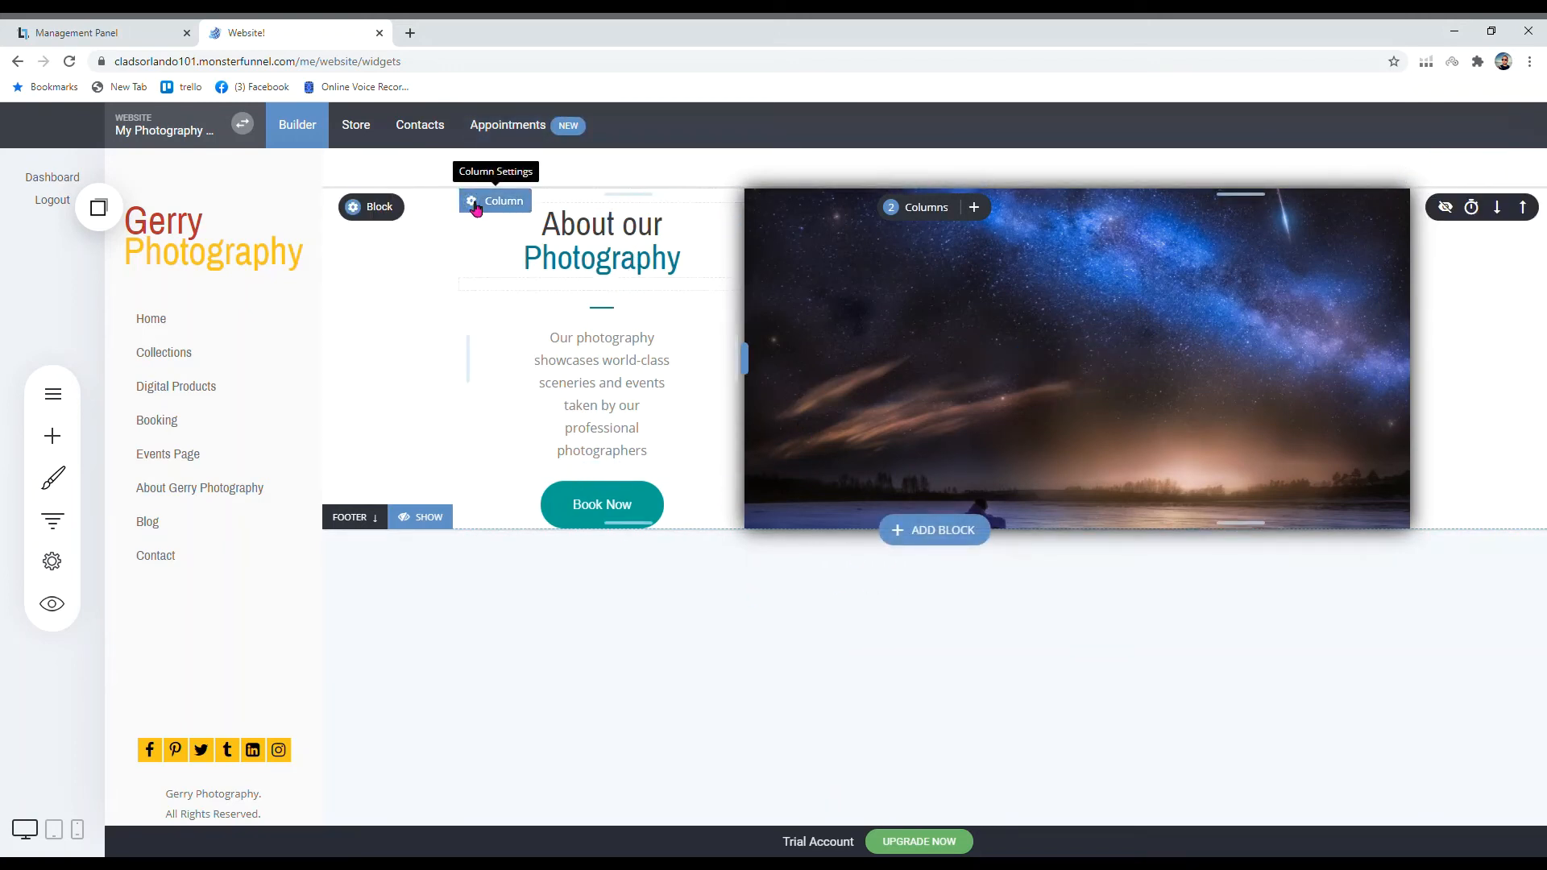
# Step: Set the About text column's background color to the pale yellow fifth global color (F0F3BD)
pyautogui.click(475, 206)
pyautogui.click(544, 325)
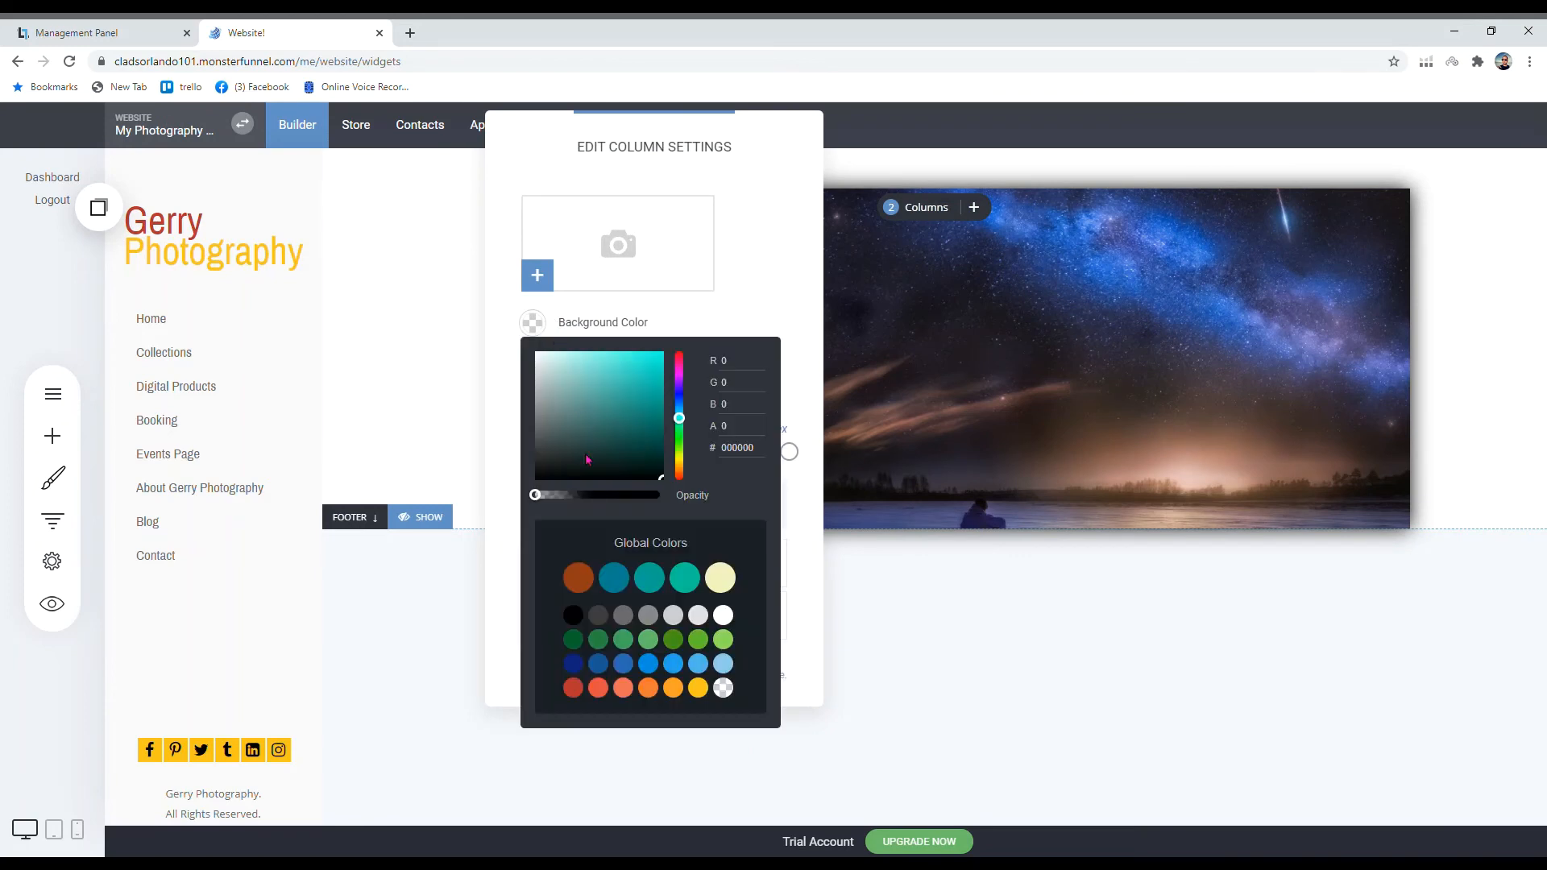
pyautogui.click(728, 579)
pyautogui.click(845, 574)
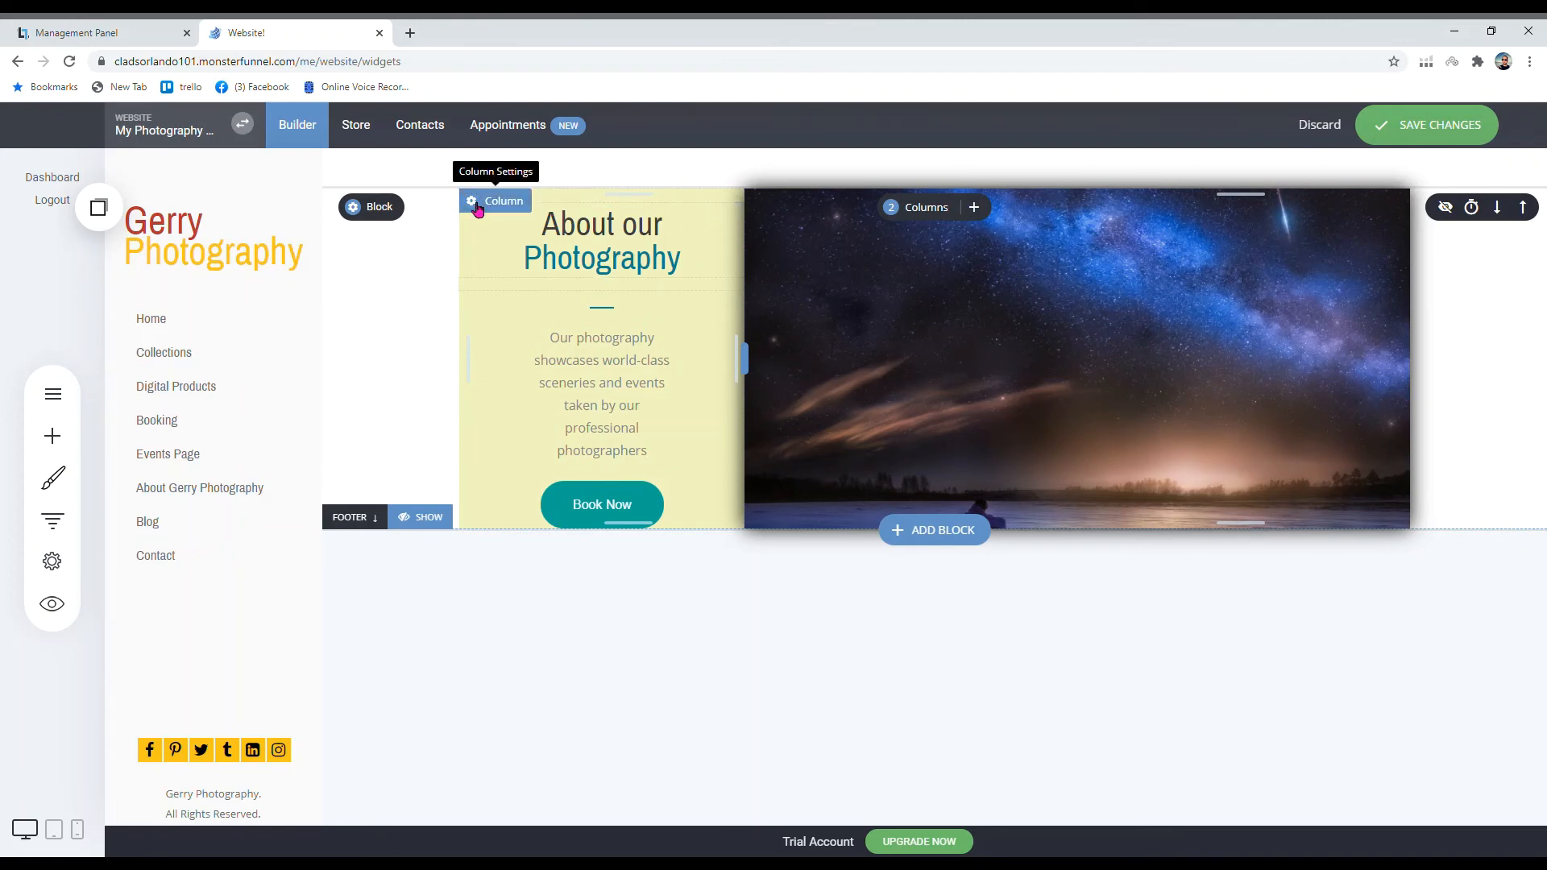
# Step: Try gray (898989) as the background color of the About text column
pyautogui.click(478, 203)
pyautogui.click(534, 325)
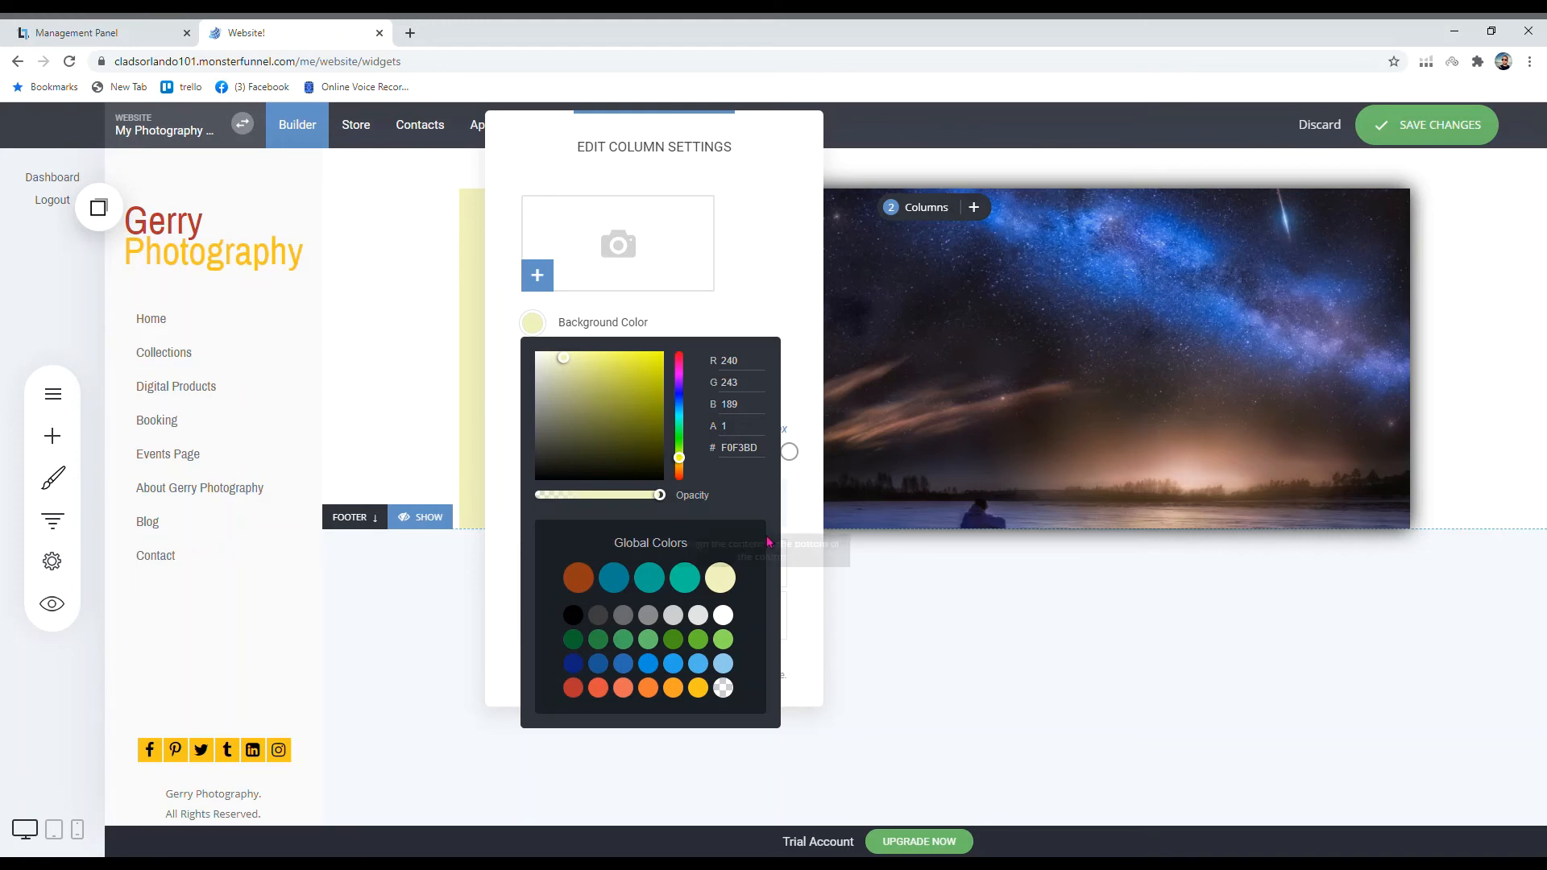
pyautogui.click(657, 617)
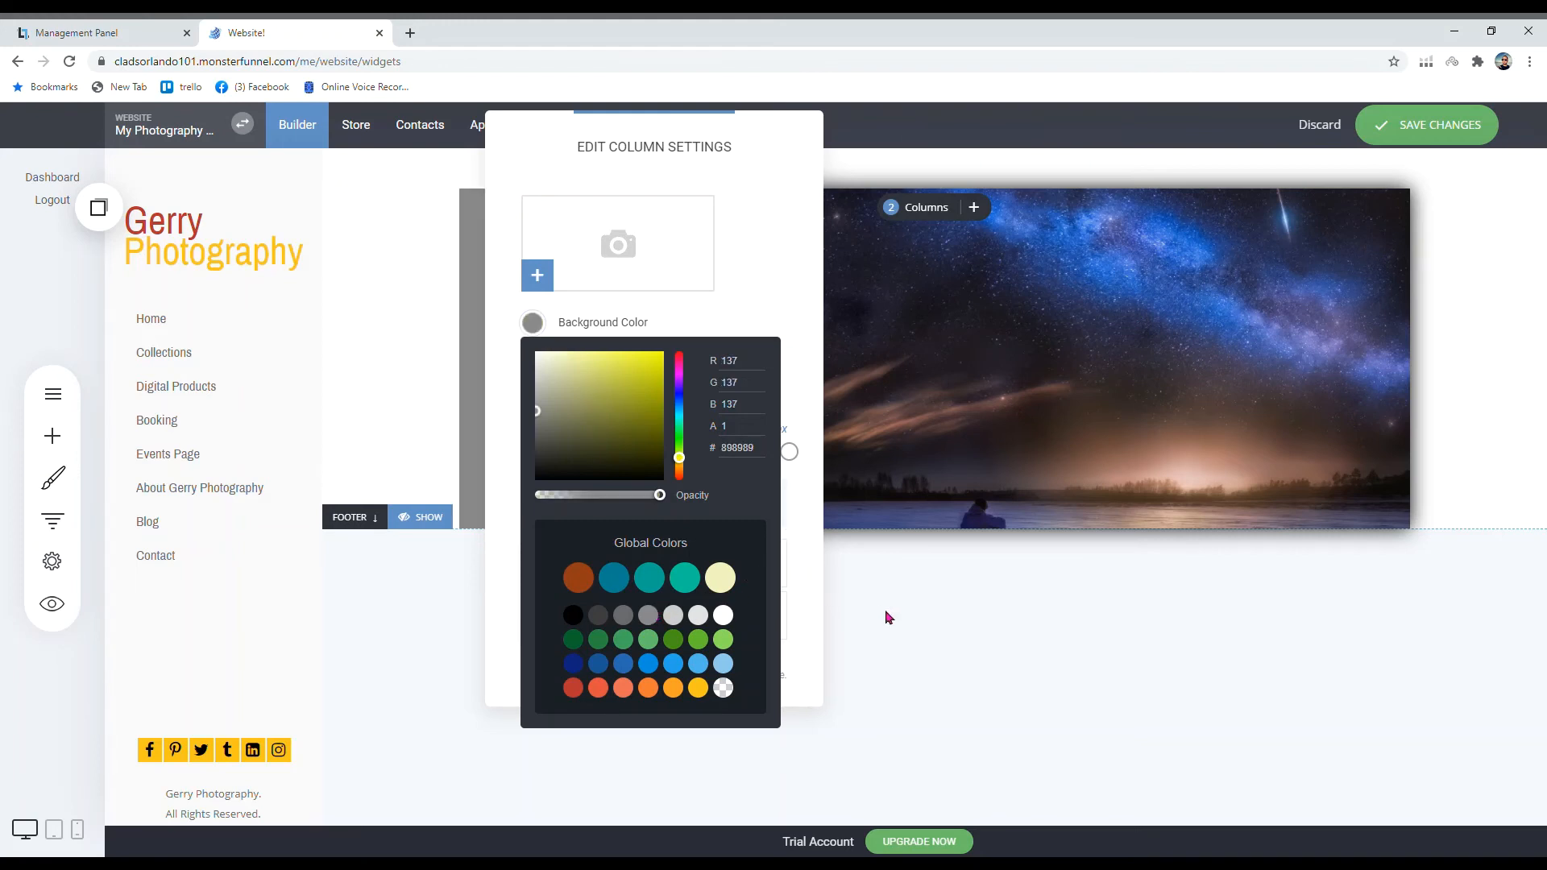
pyautogui.click(884, 609)
# Step: Restore the About text column's background to the pale yellow global color F0F3BD
pyautogui.click(494, 211)
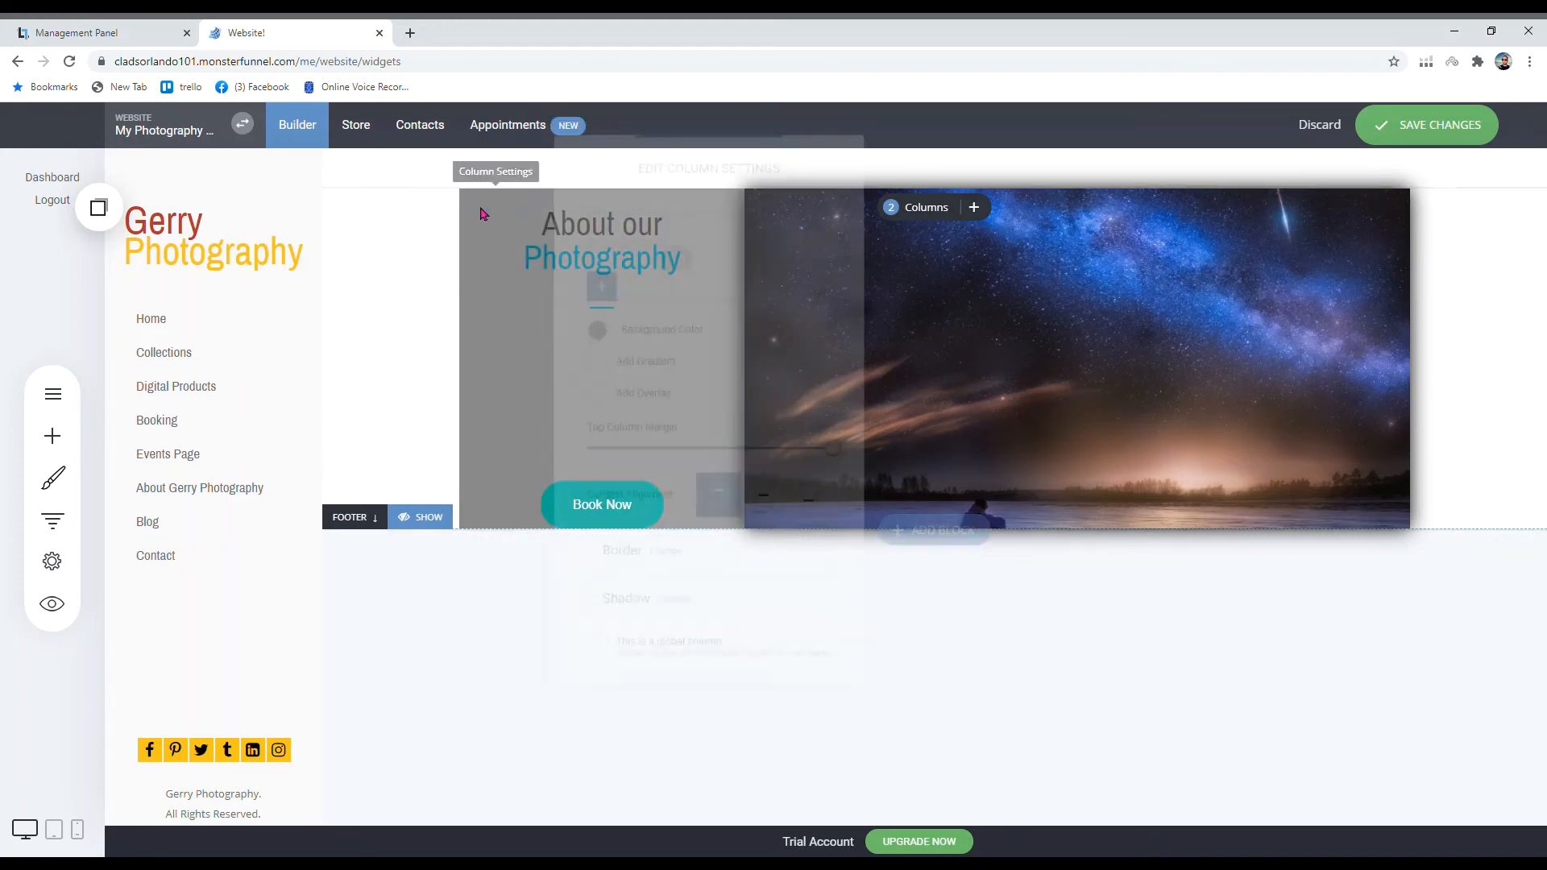
pyautogui.click(596, 323)
pyautogui.click(787, 580)
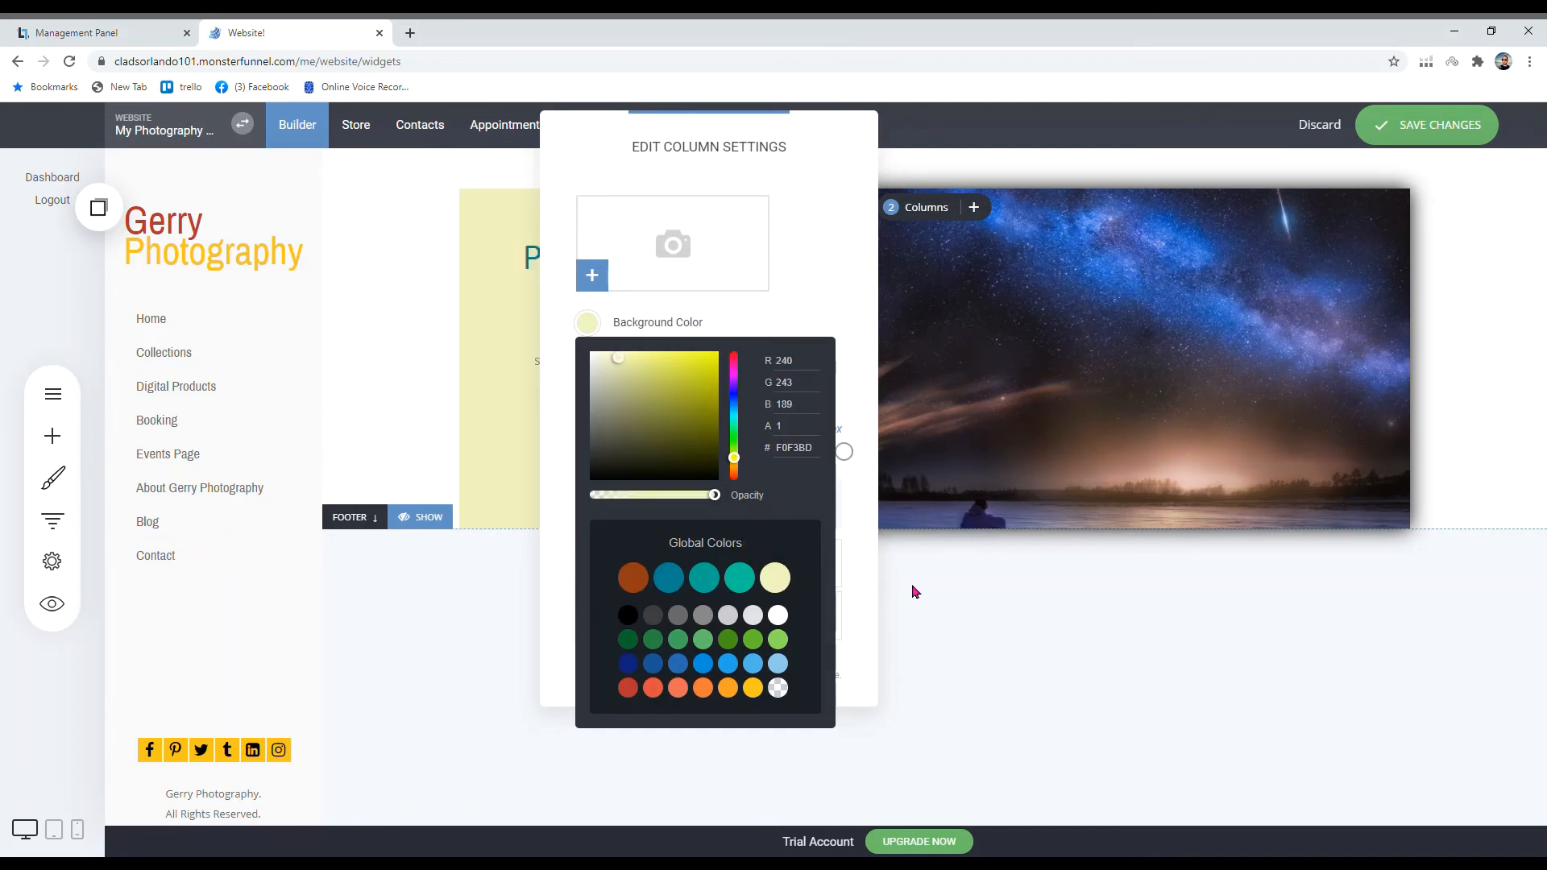
pyautogui.click(923, 588)
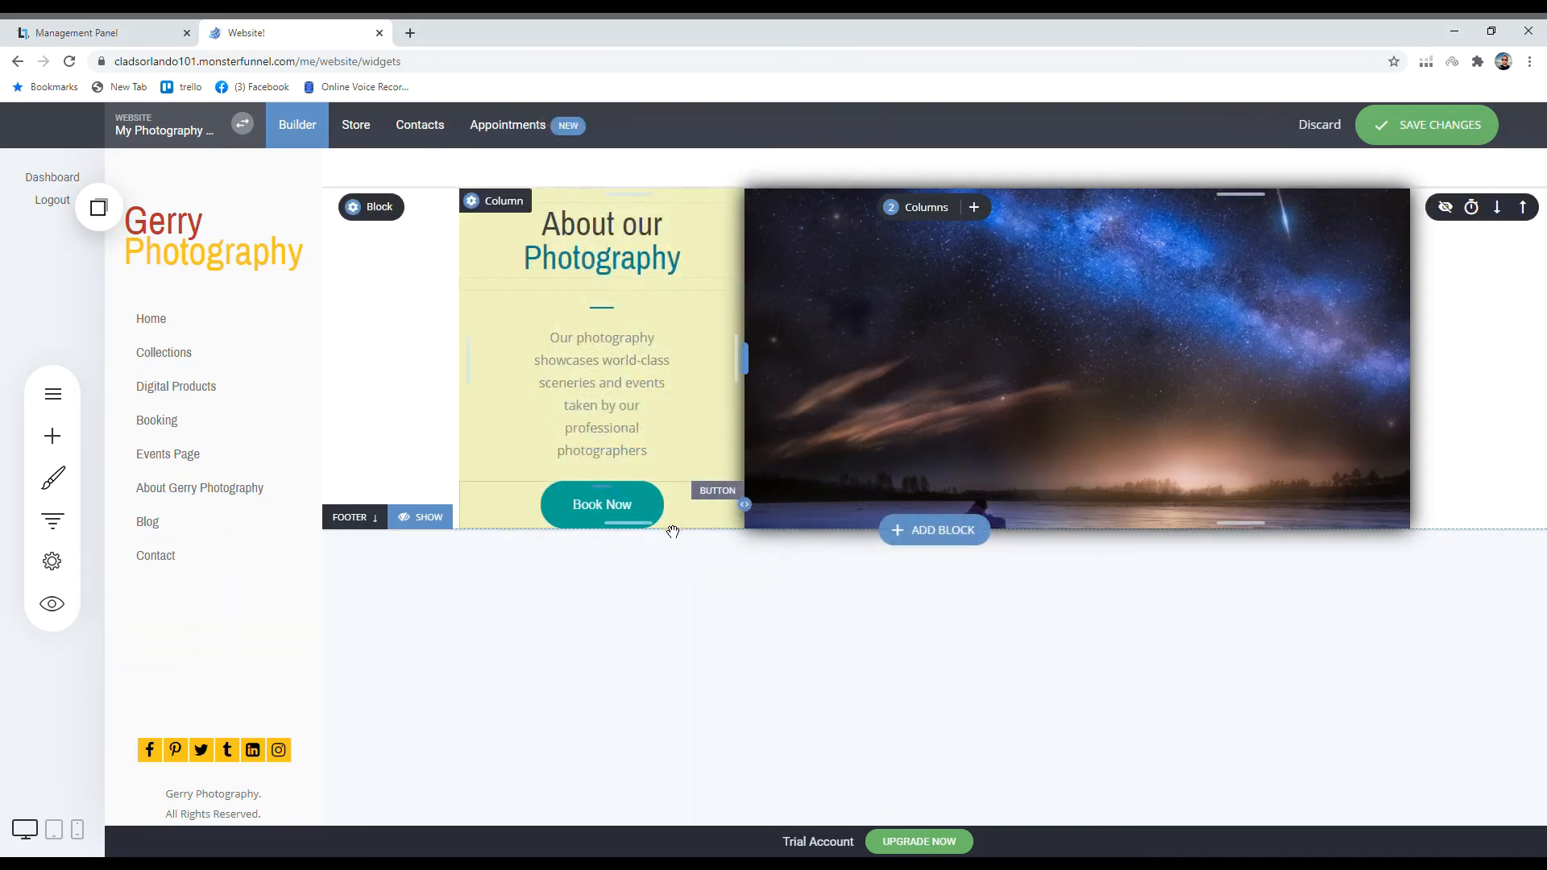
# Step: Add a little space beneath the columns and place a Spacer widget below the Book Now button
pyautogui.moveTo(667, 528); pyautogui.dragTo(669, 565)
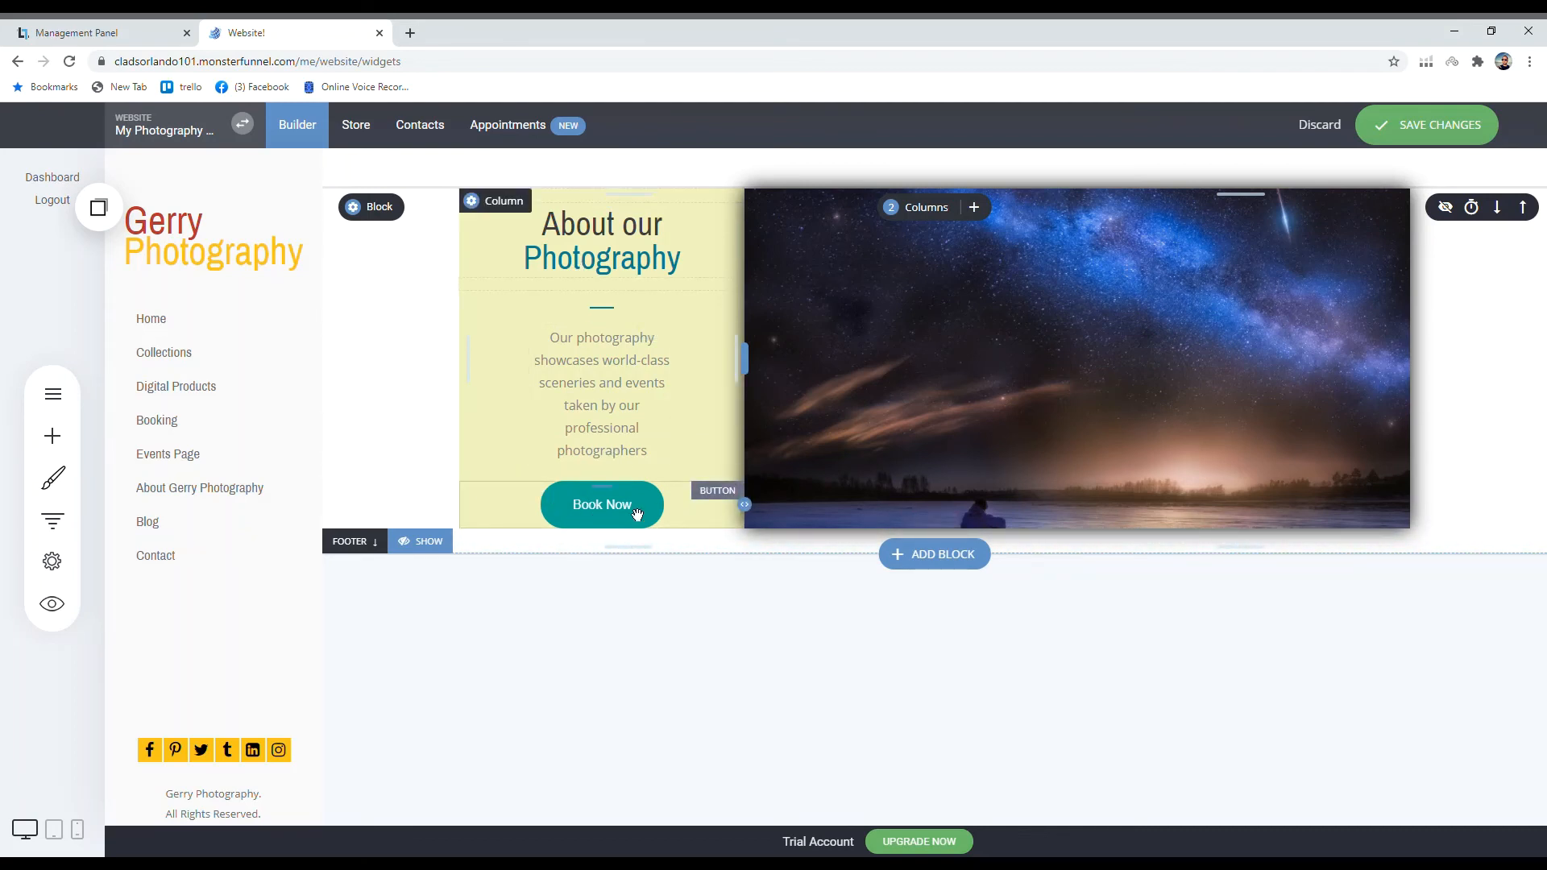
pyautogui.moveTo(637, 514); pyautogui.dragTo(638, 511)
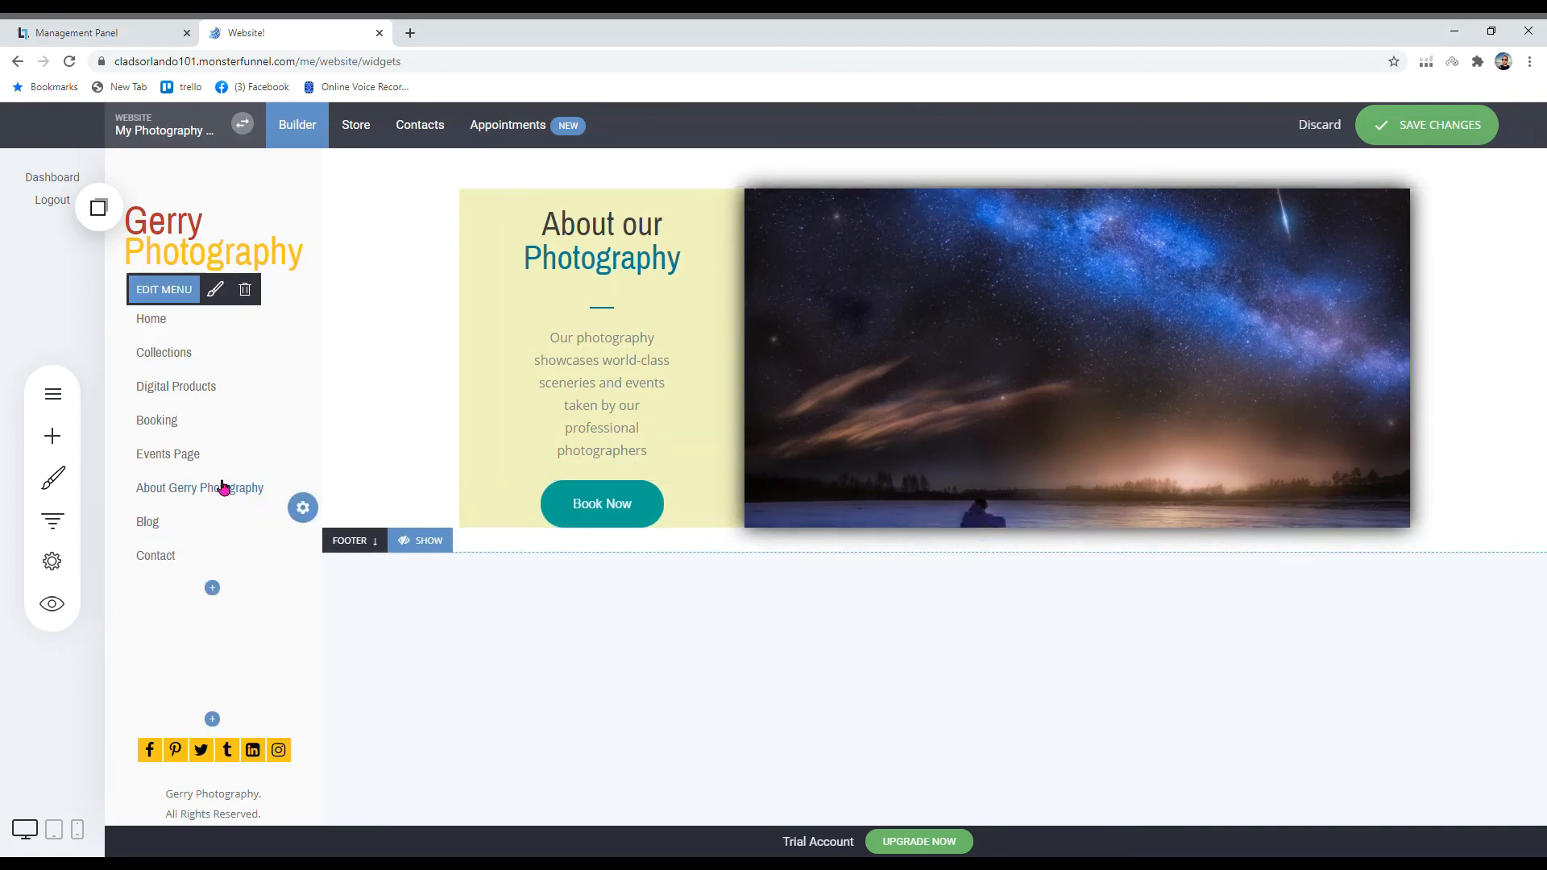
pyautogui.click(52, 436)
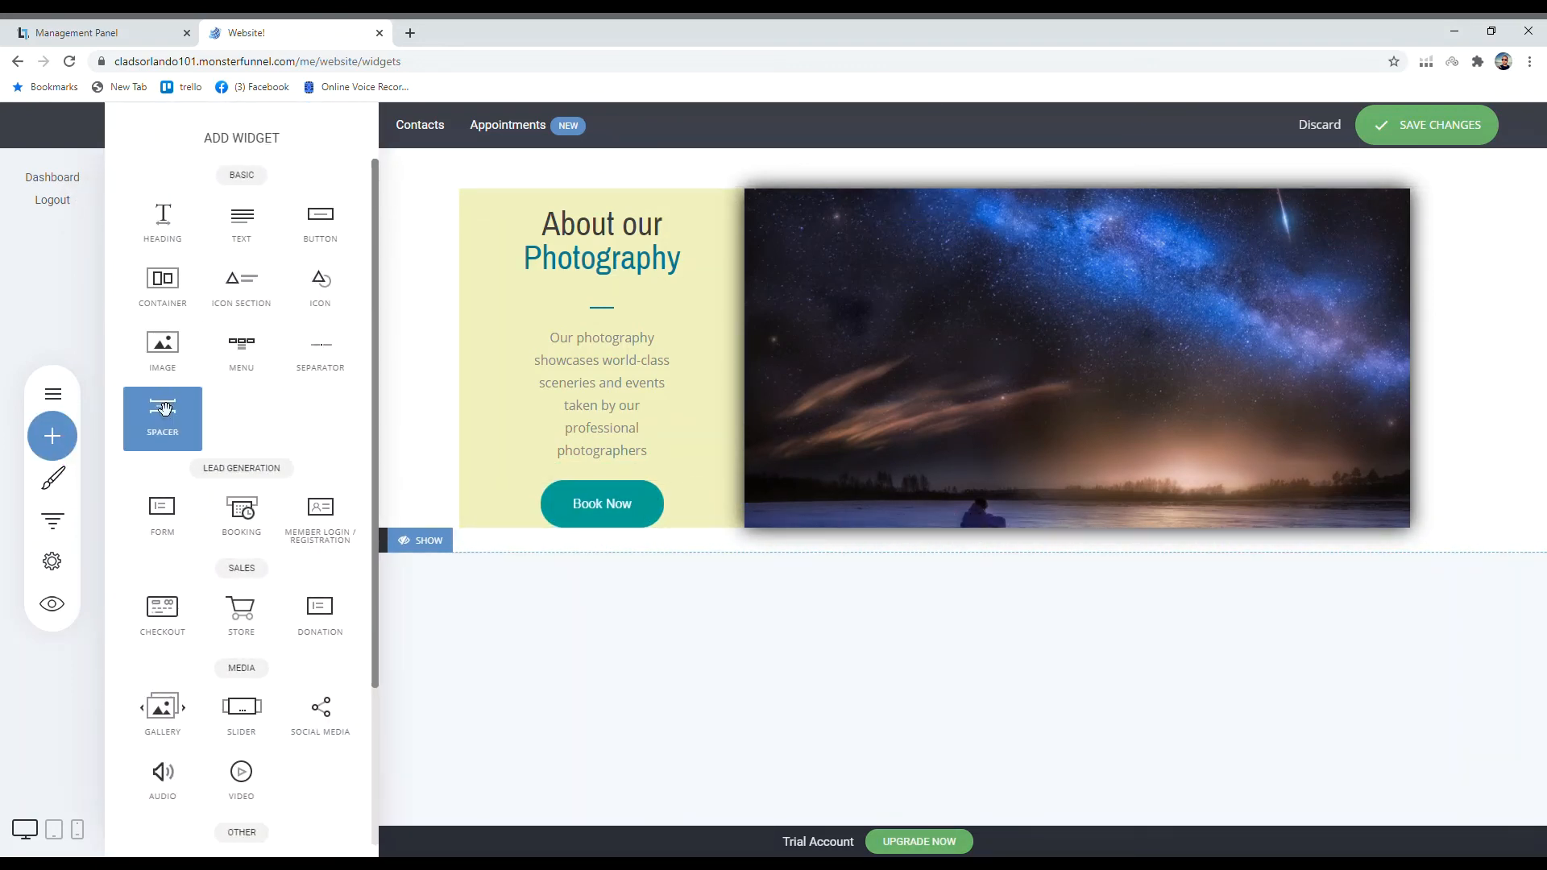
pyautogui.moveTo(145, 403); pyautogui.dragTo(633, 557)
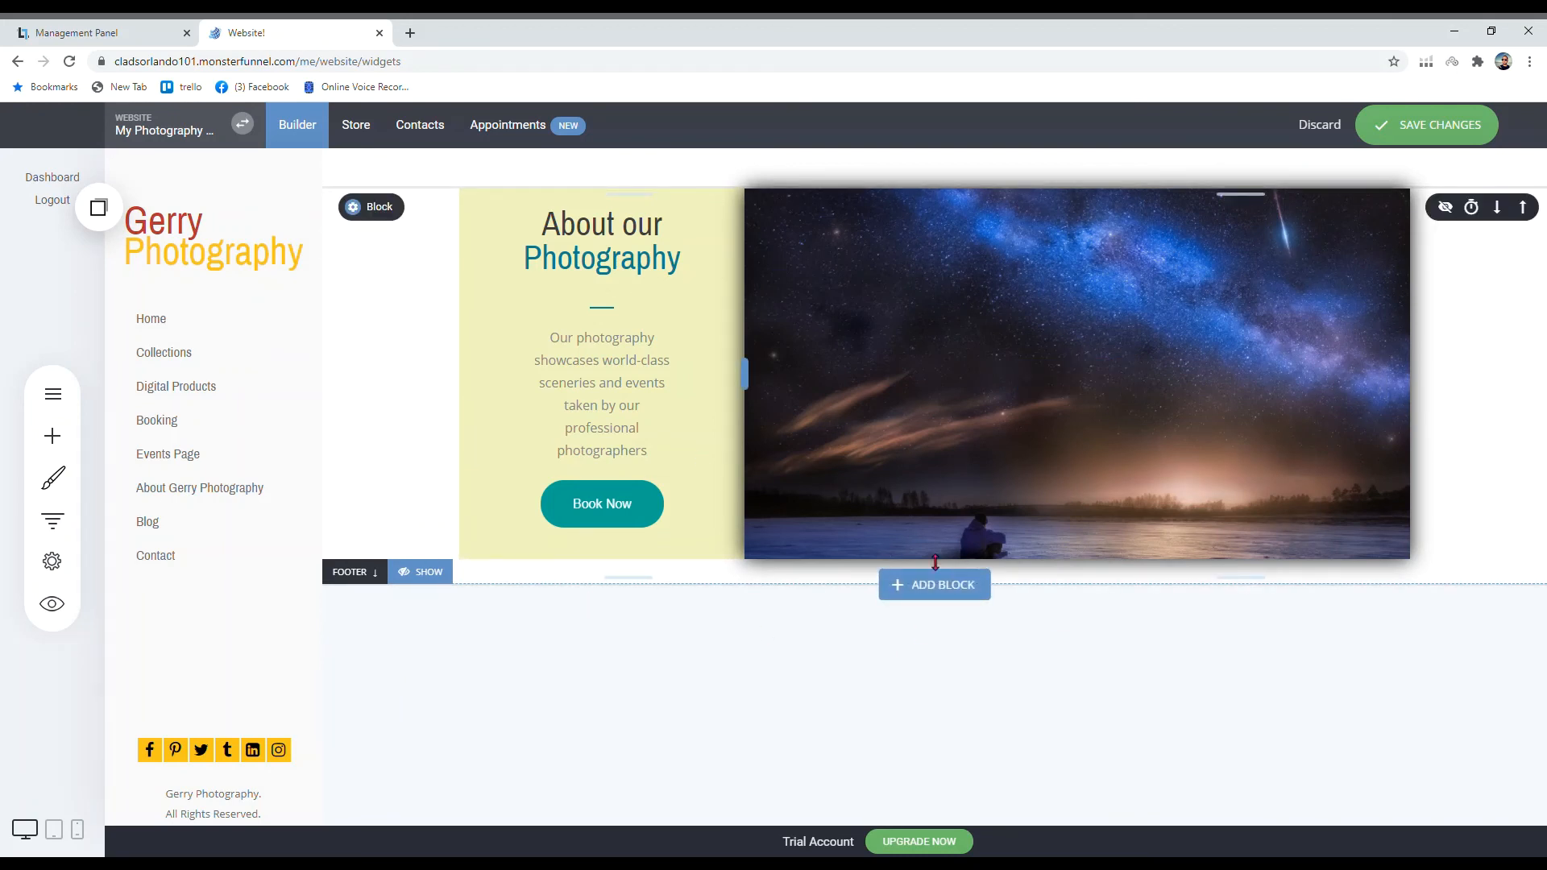
# Step: Set the font size of the "About our Photography" heading to 60
pyautogui.click(625, 259)
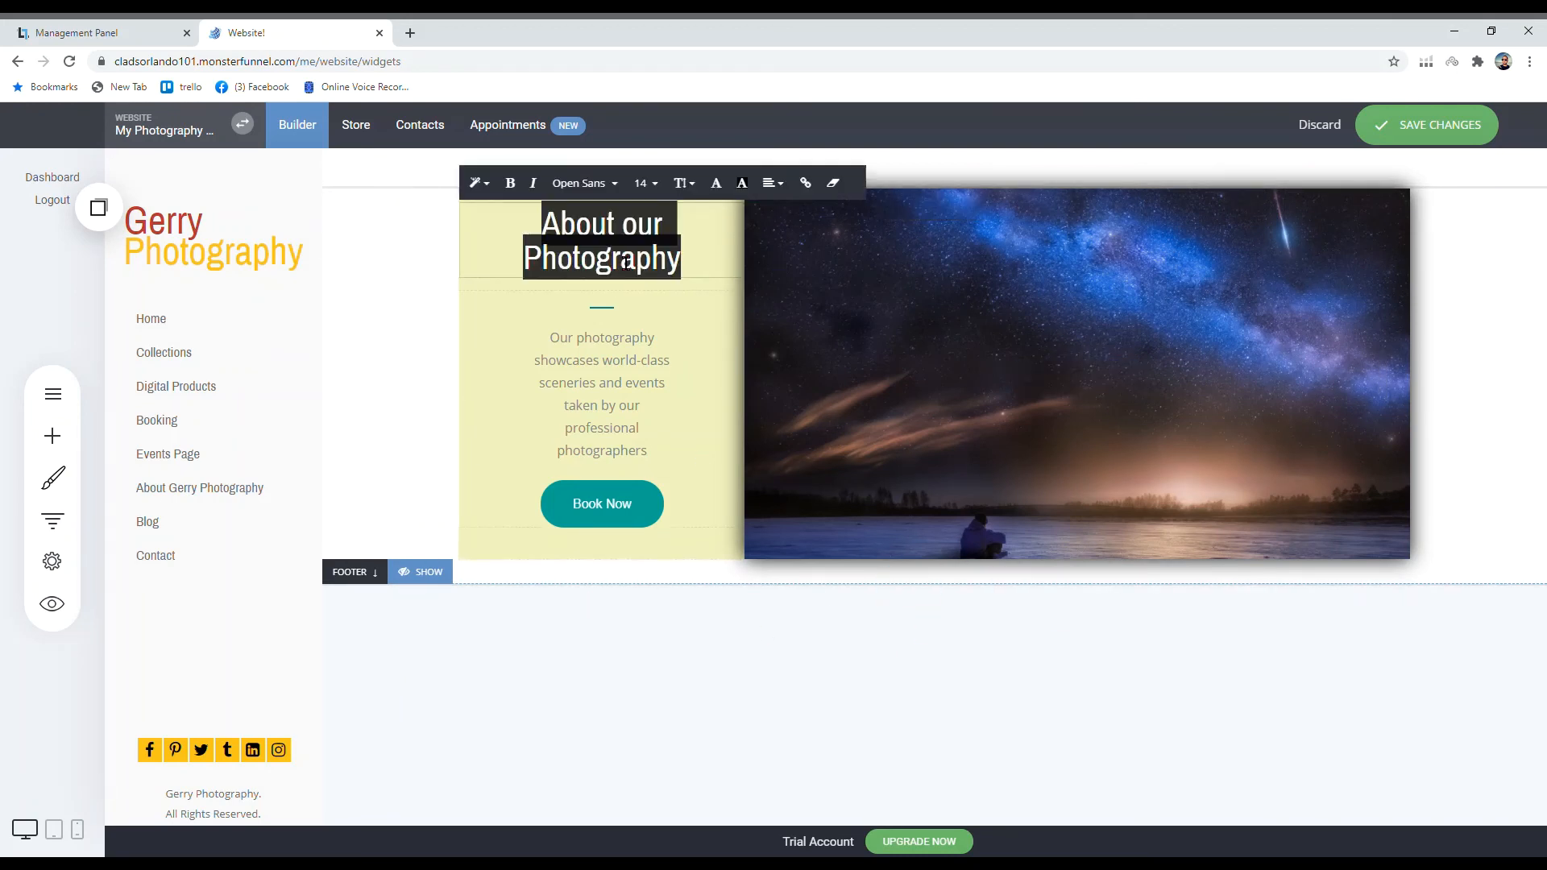
pyautogui.click(646, 184)
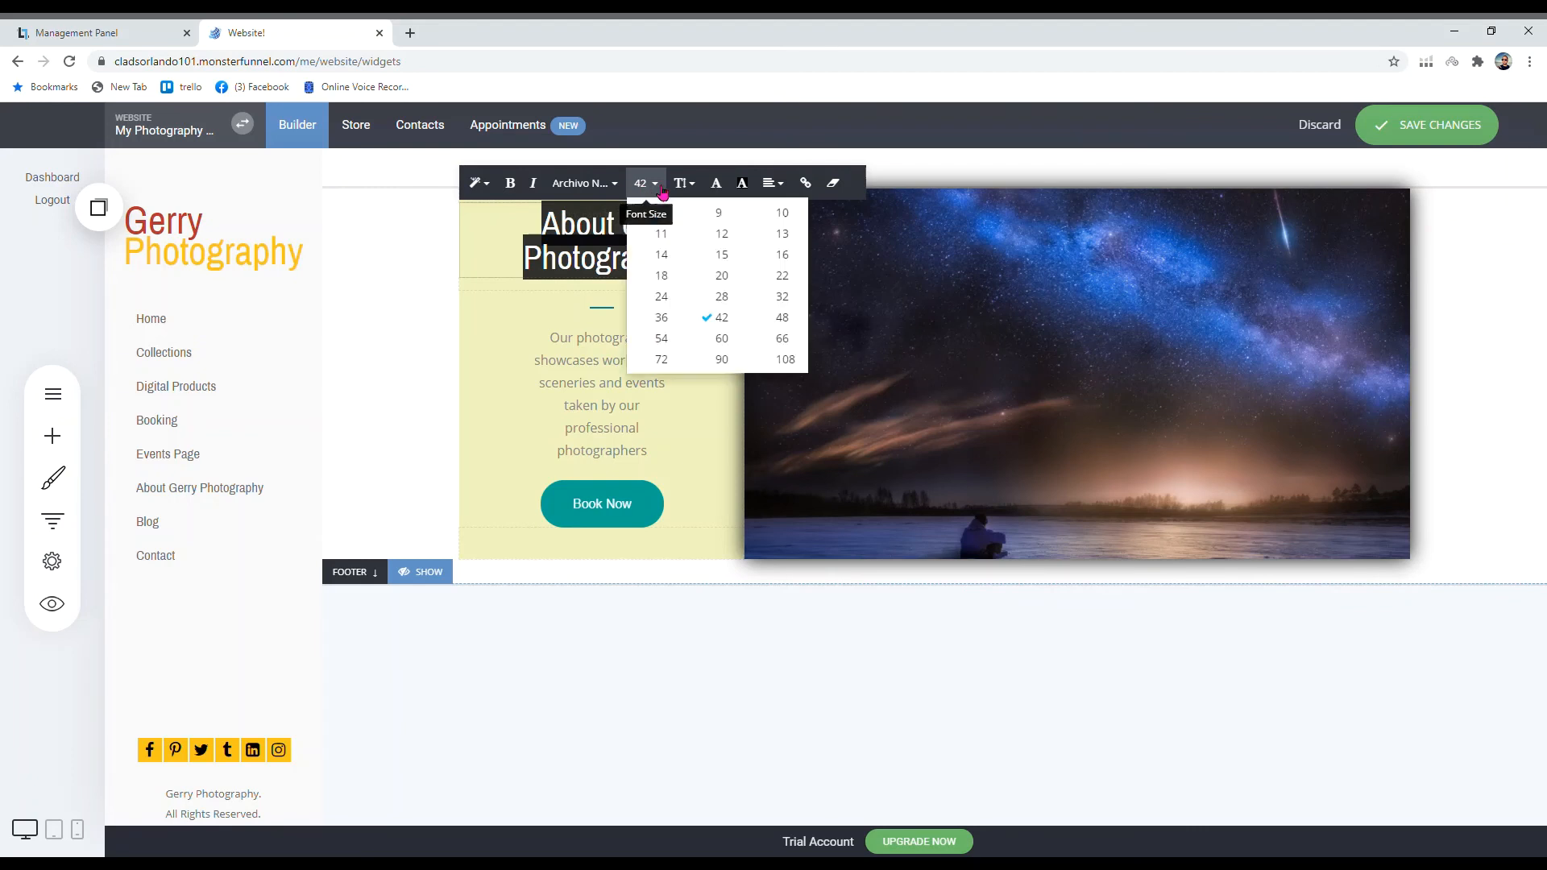
pyautogui.click(723, 340)
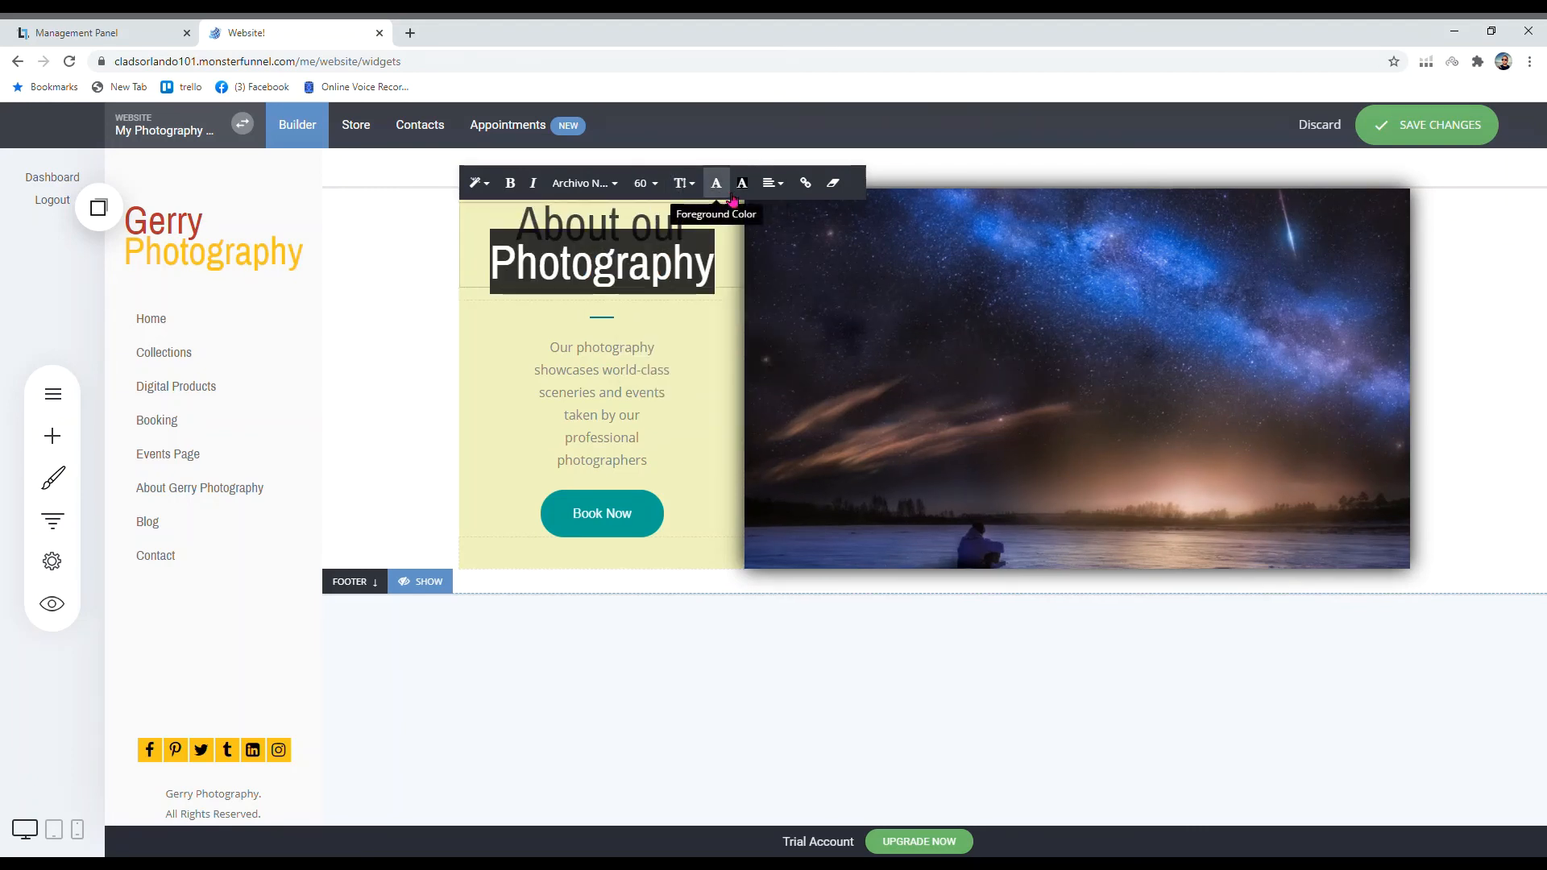
pyautogui.click(677, 632)
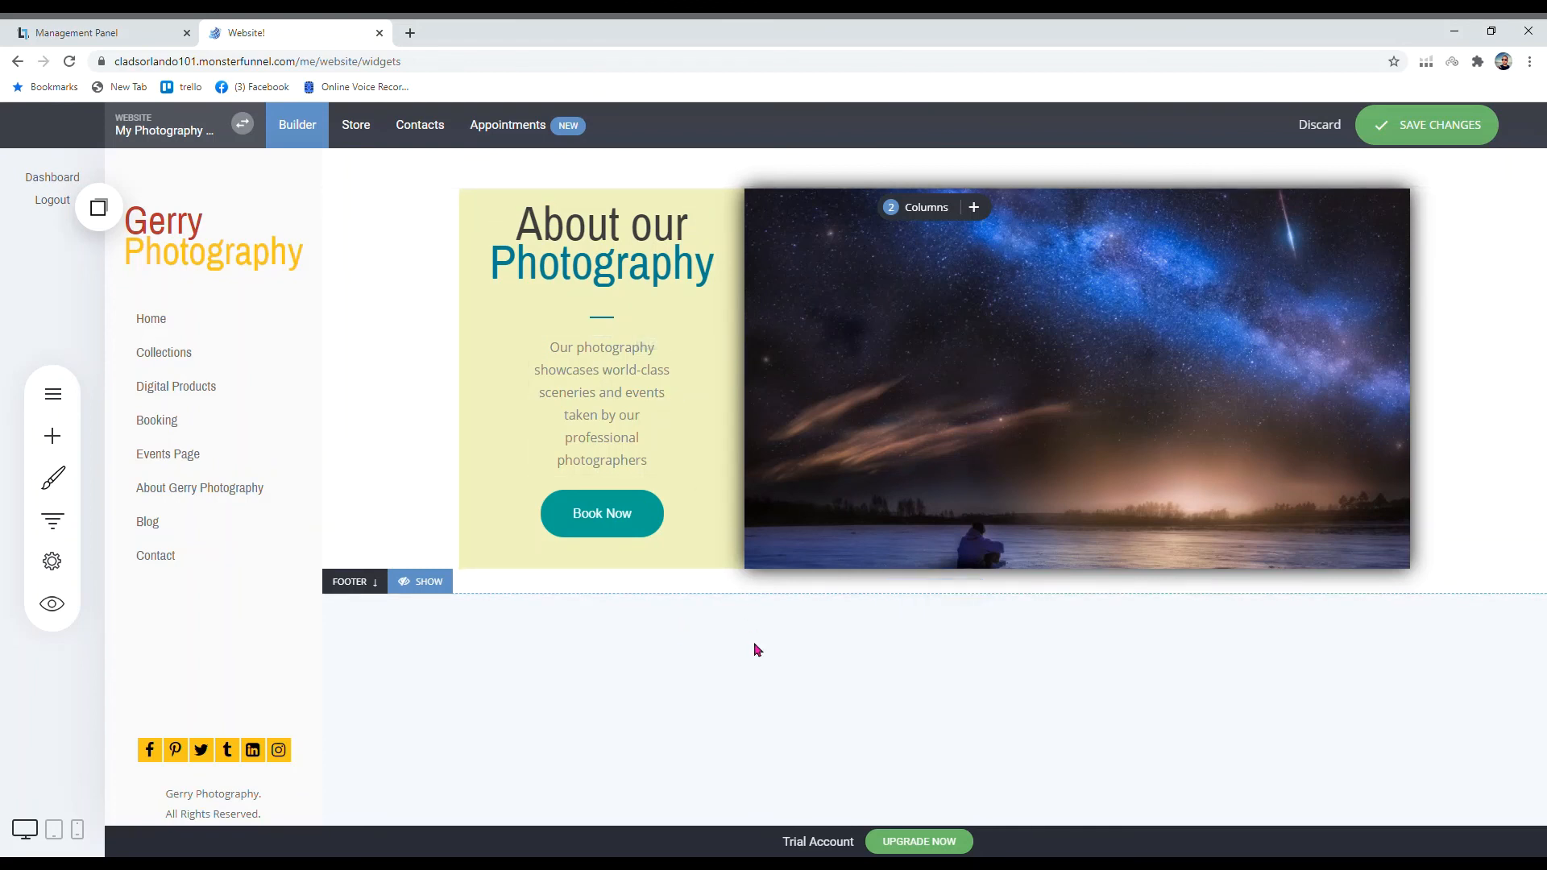
# Step: Widen the paragraph below the heading by reducing its side spacing so the text fills more of the column
pyautogui.moveTo(1010, 374)
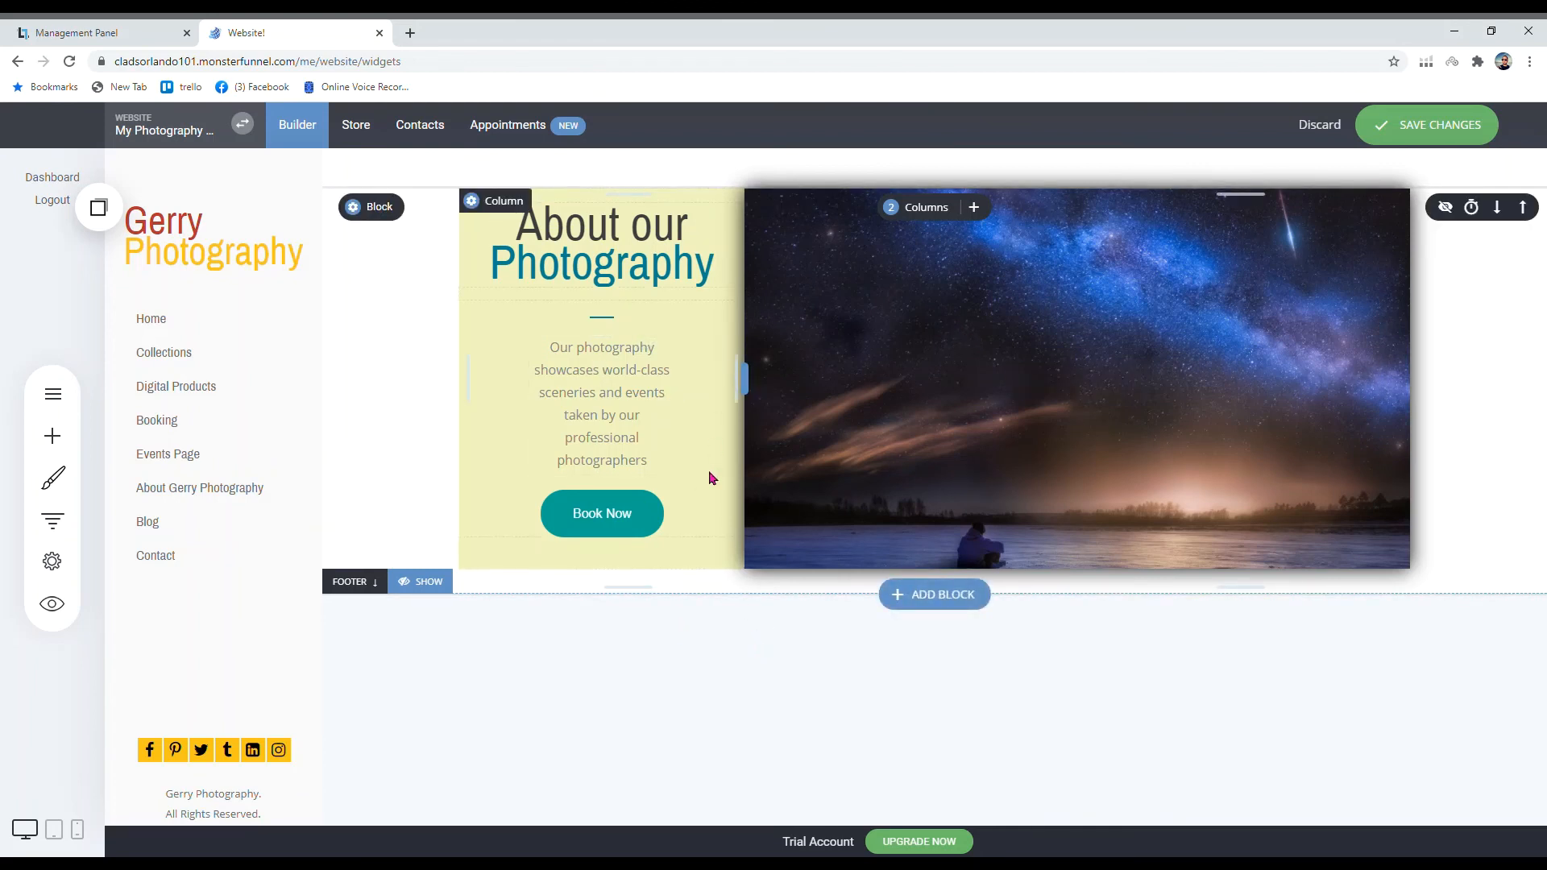
pyautogui.moveTo(677, 404); pyautogui.dragTo(760, 397)
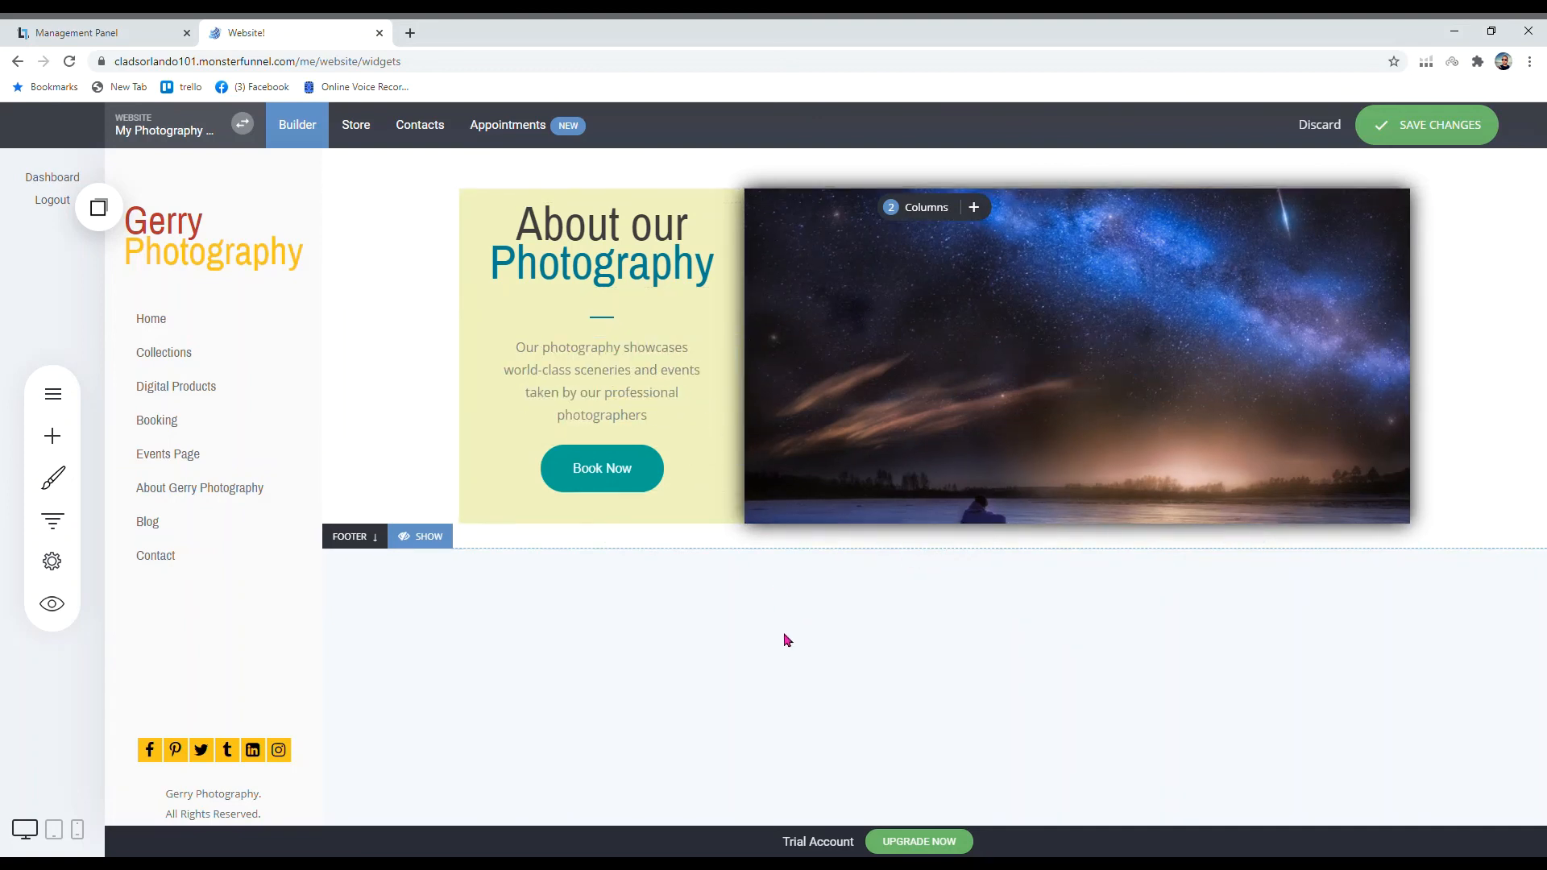